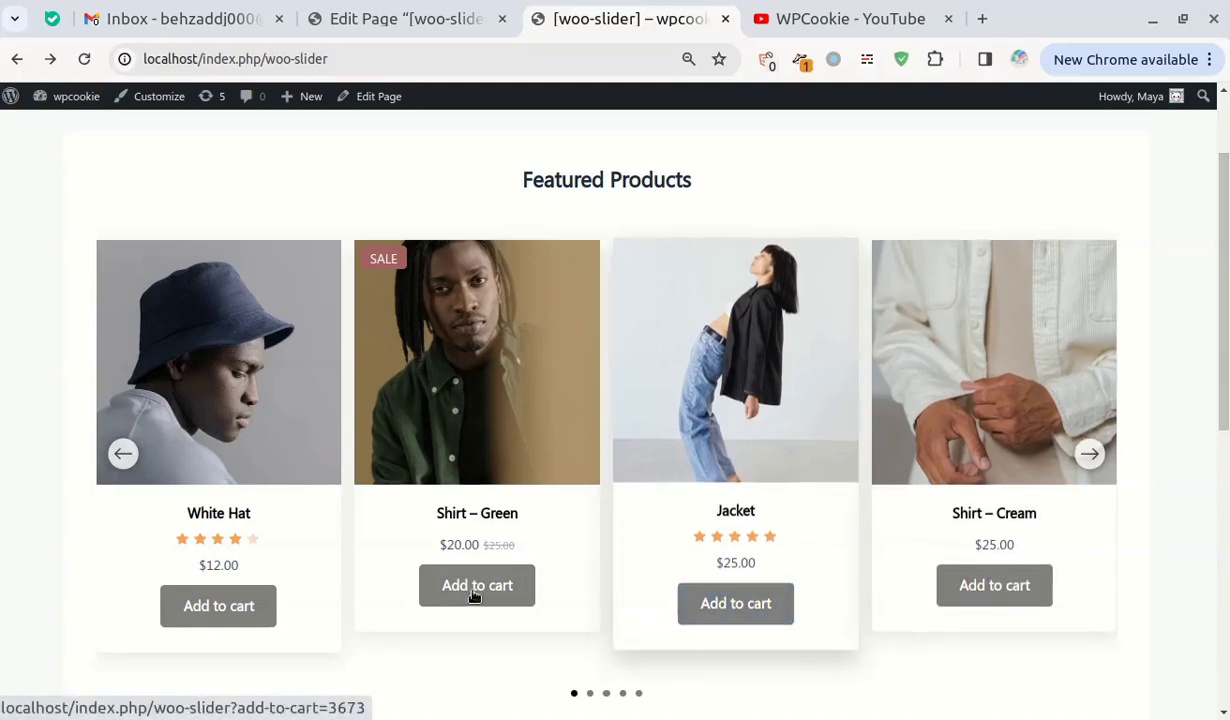
- Browse forward through the Featured Products carousel and backward through the Best Selling Products carousel
left_click(1090, 456)
left_click(1090, 456)
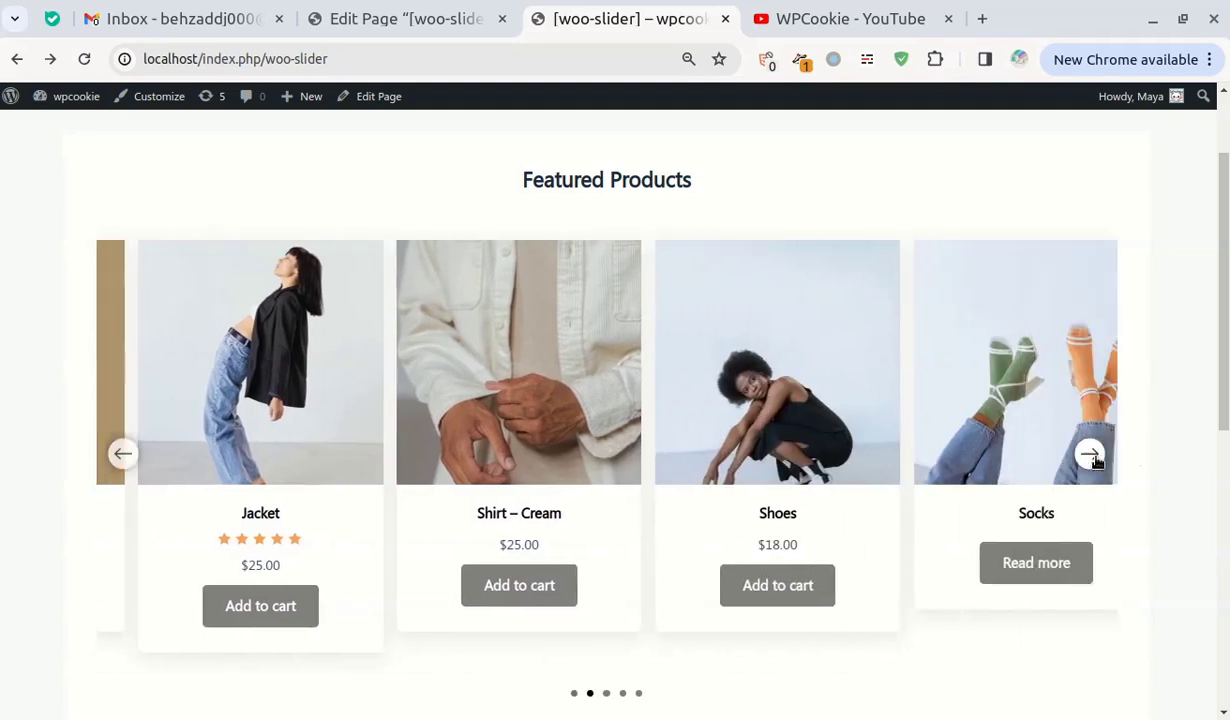
left_click(1092, 456)
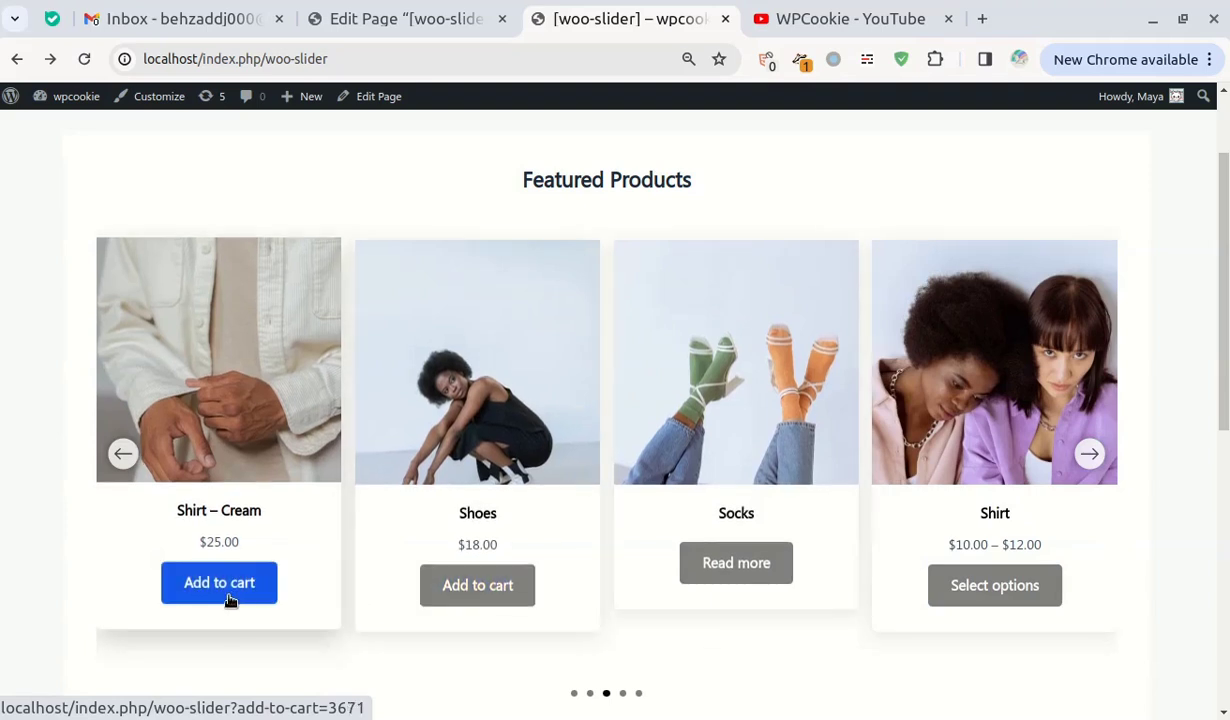
scroll(615, 420, "down", 1)
scroll(615, 420, "down", 6)
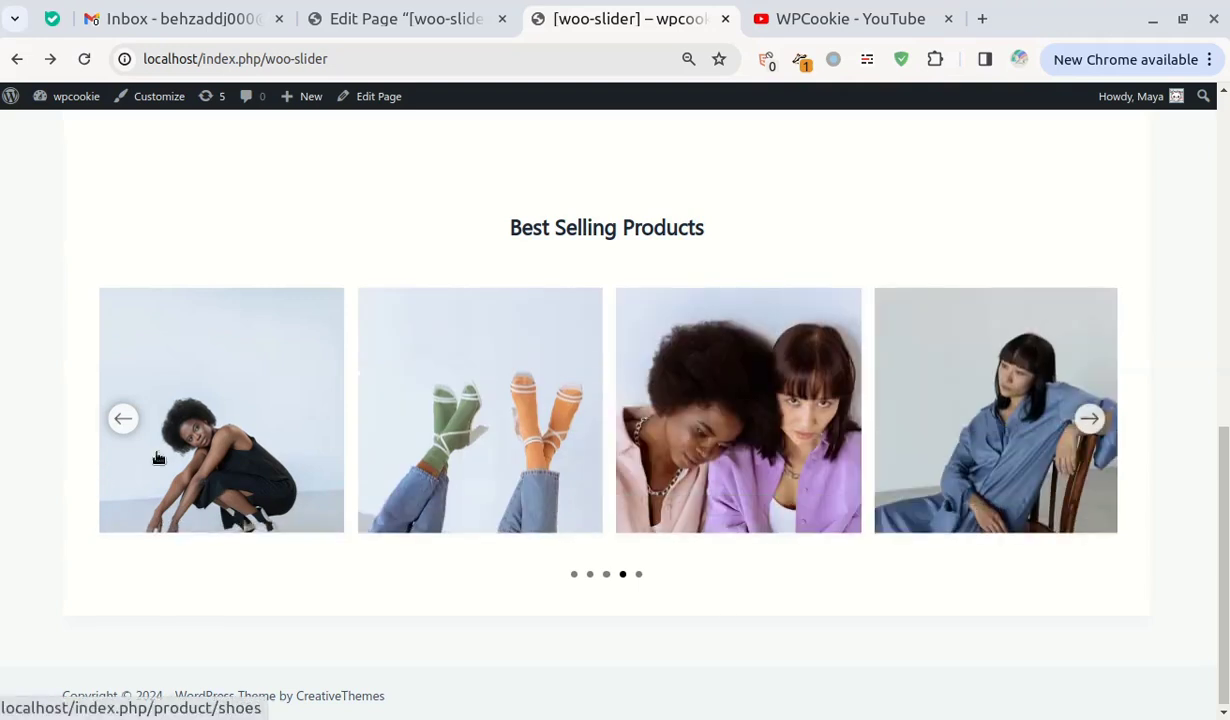
left_click(124, 420)
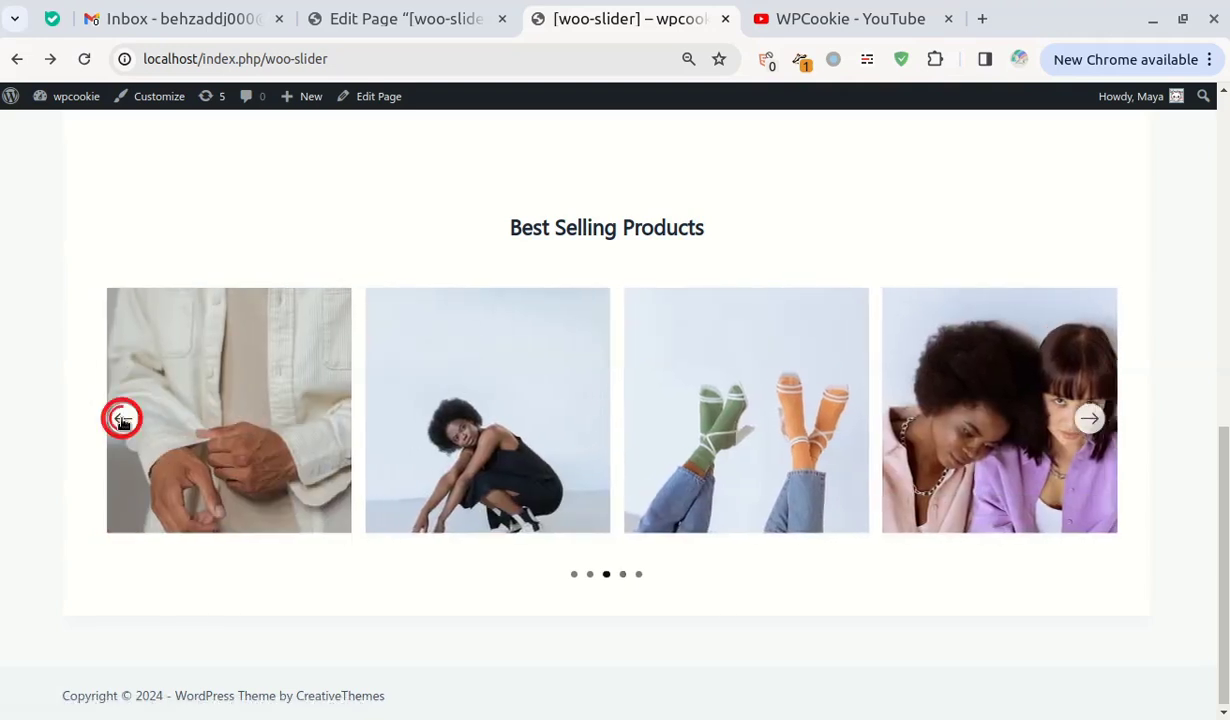
left_click(123, 420)
left_click(122, 420)
left_click(123, 420)
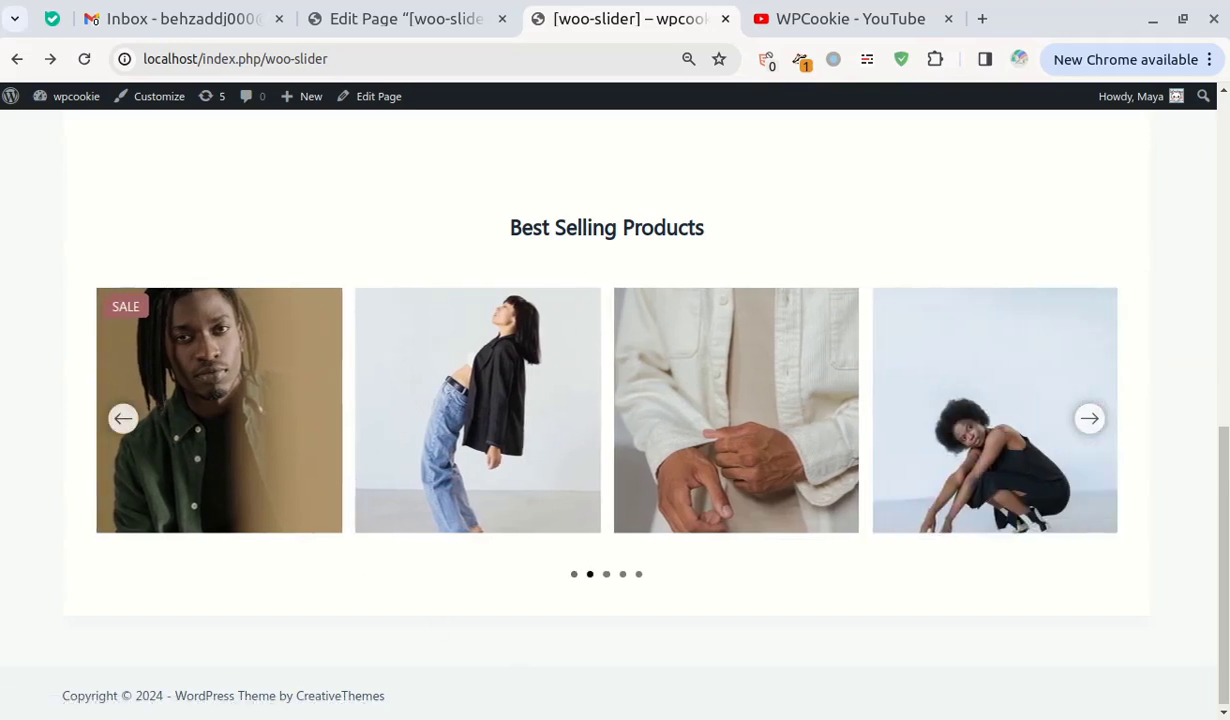
- Inspect the slider page with the developer tools in the iPhone SE view and swipe the product carousel
right_click(1172, 185)
scroll(934, 643, "down", 2)
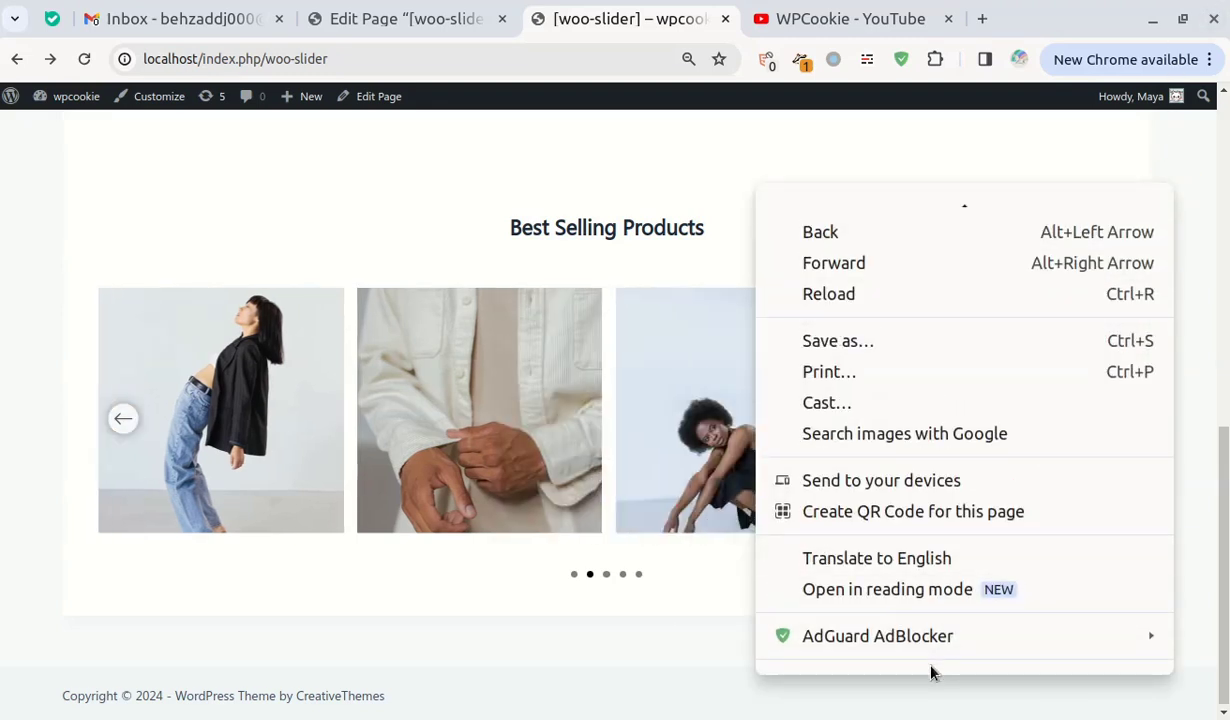
left_click(911, 667)
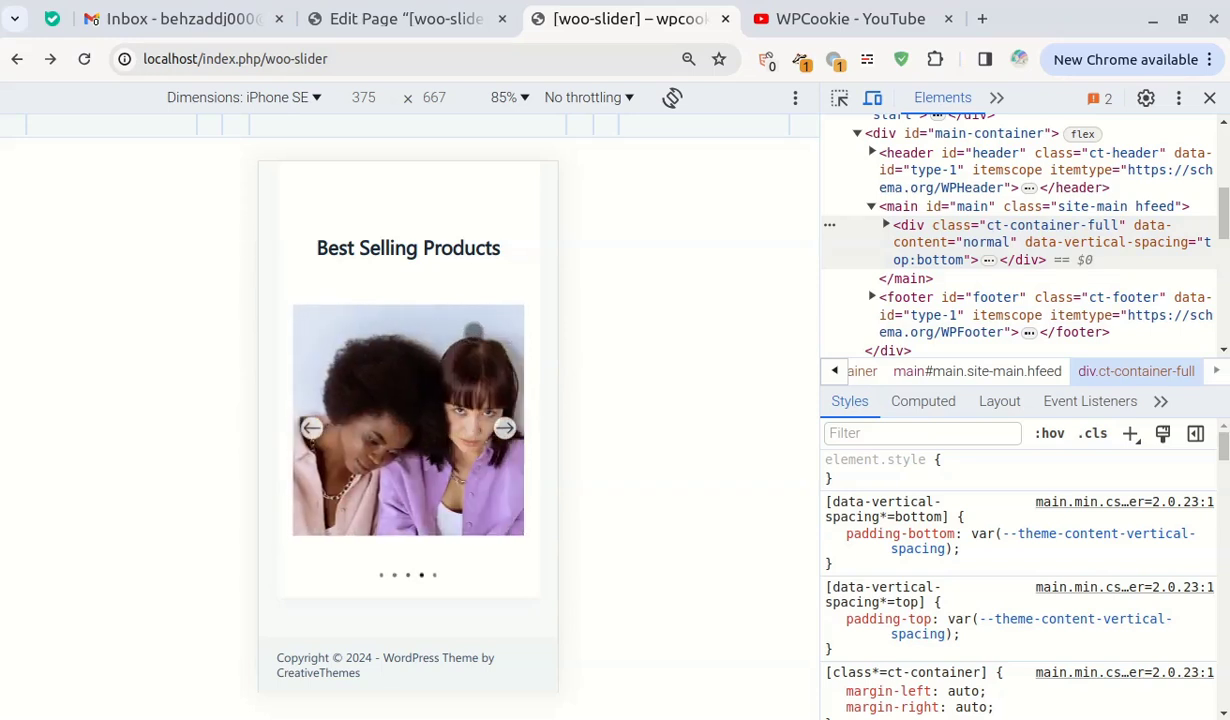
scroll(431, 426, "up", 5)
scroll(447, 428, "up", 1)
left_click_drag(357, 341, 461, 335)
- Look at the carousel video on the WPCookie YouTube channel, and close the developer tools on the slider page
left_click(866, 16)
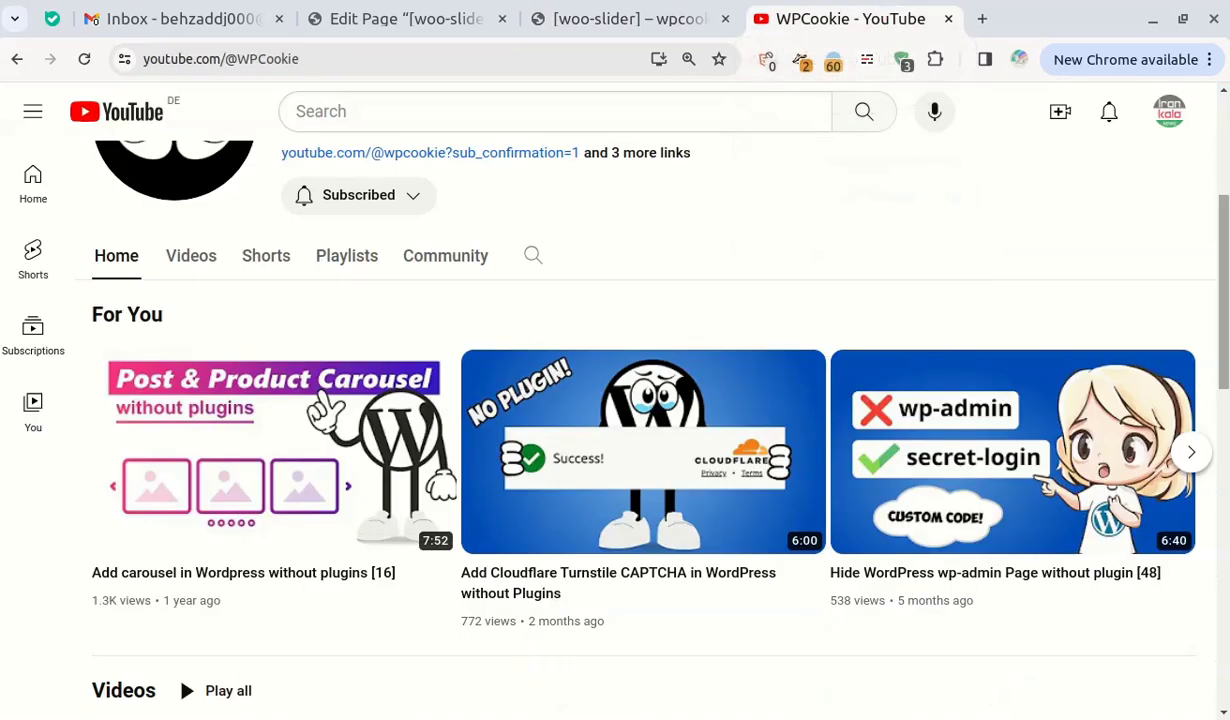
scroll(640, 400, "down", 3)
mouse_move(288, 404)
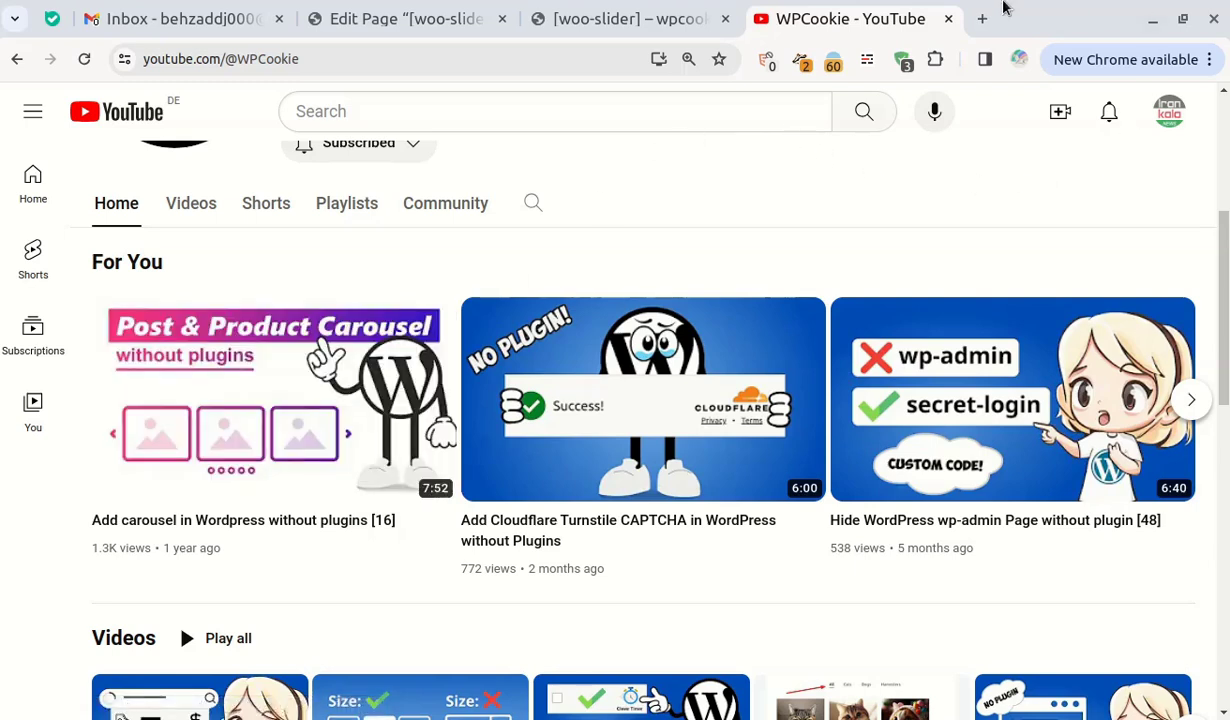
left_click(659, 10)
left_click(1208, 98)
- Examine the shortcode blocks of Featured Products and Best Selling Products in the [woo-slider] page editor
left_click(362, 18)
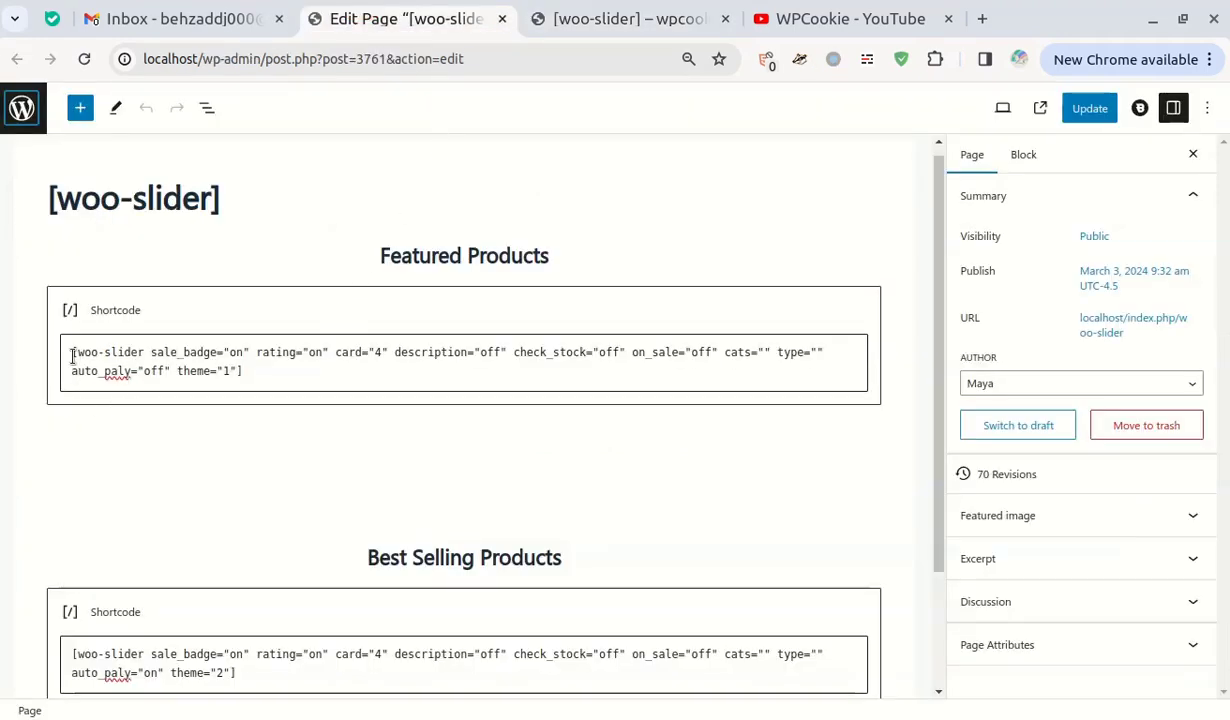
left_click(124, 307)
scroll(360, 440, "down", 2)
left_click(367, 518)
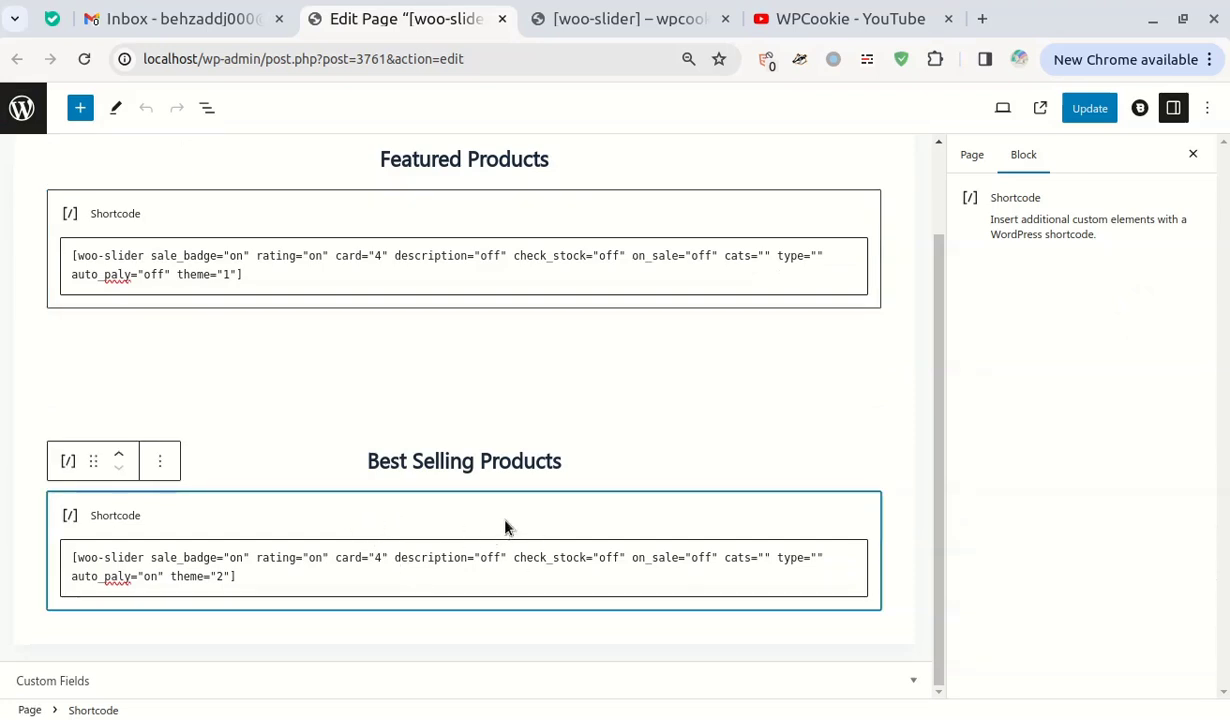
left_click(519, 222)
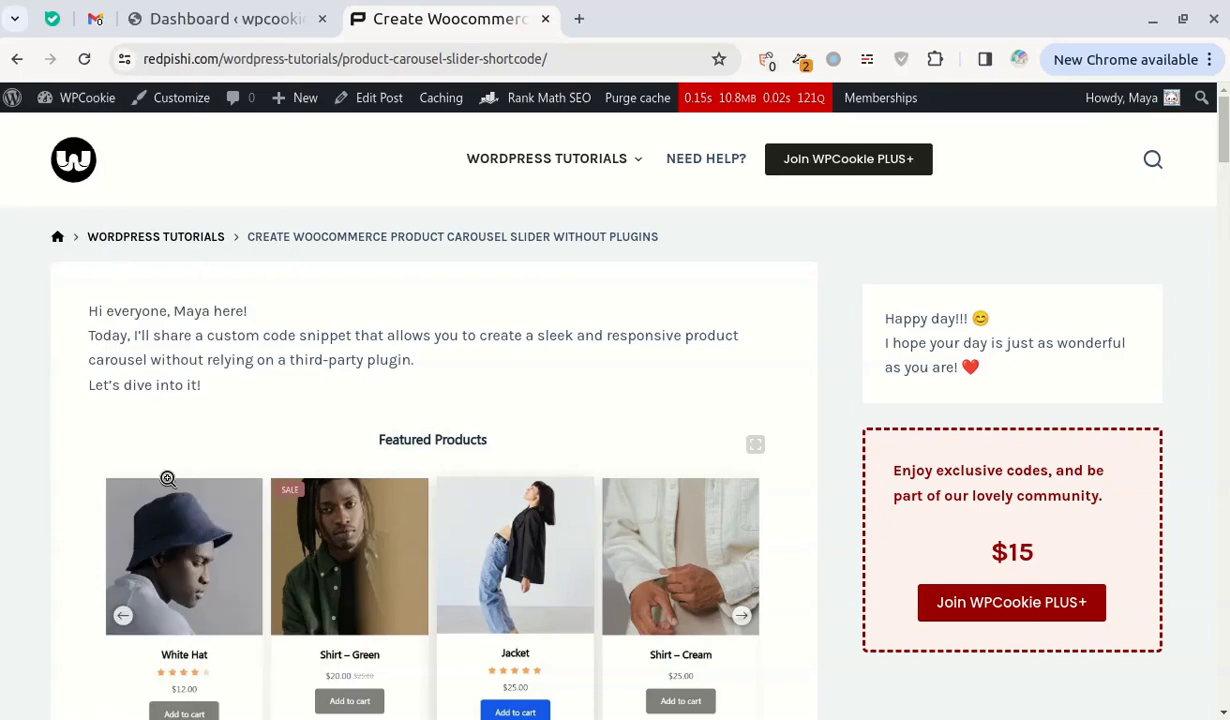
- Expand the code section in the product carousel tutorial and copy the complete shortcode snippet
left_click_drag(1226, 122, 1226, 237)
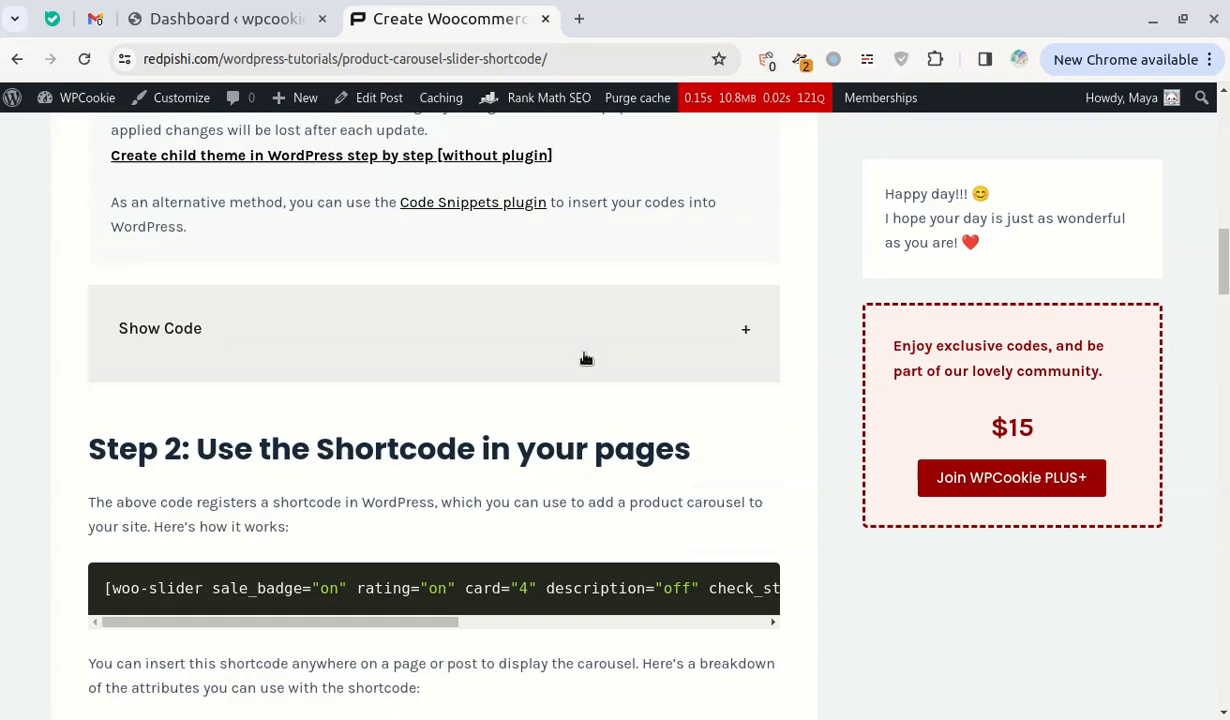
left_click(296, 352)
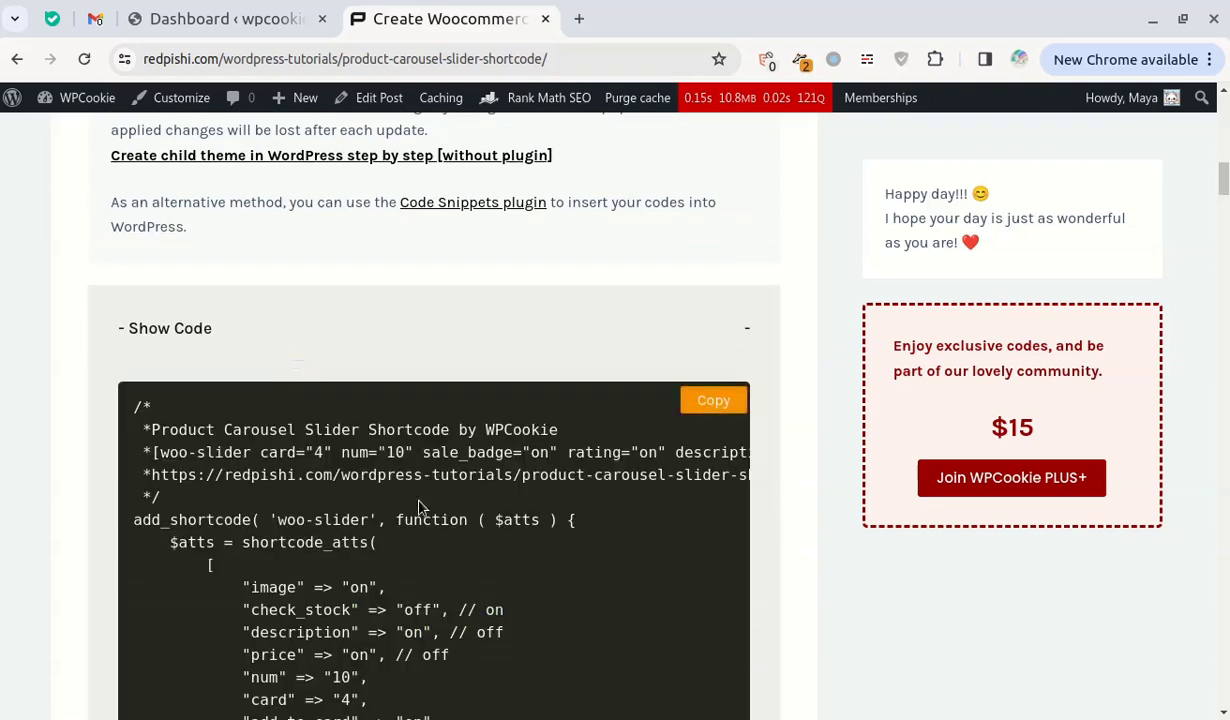
scroll(480, 530, "down", 10)
scroll(491, 551, "up", 10)
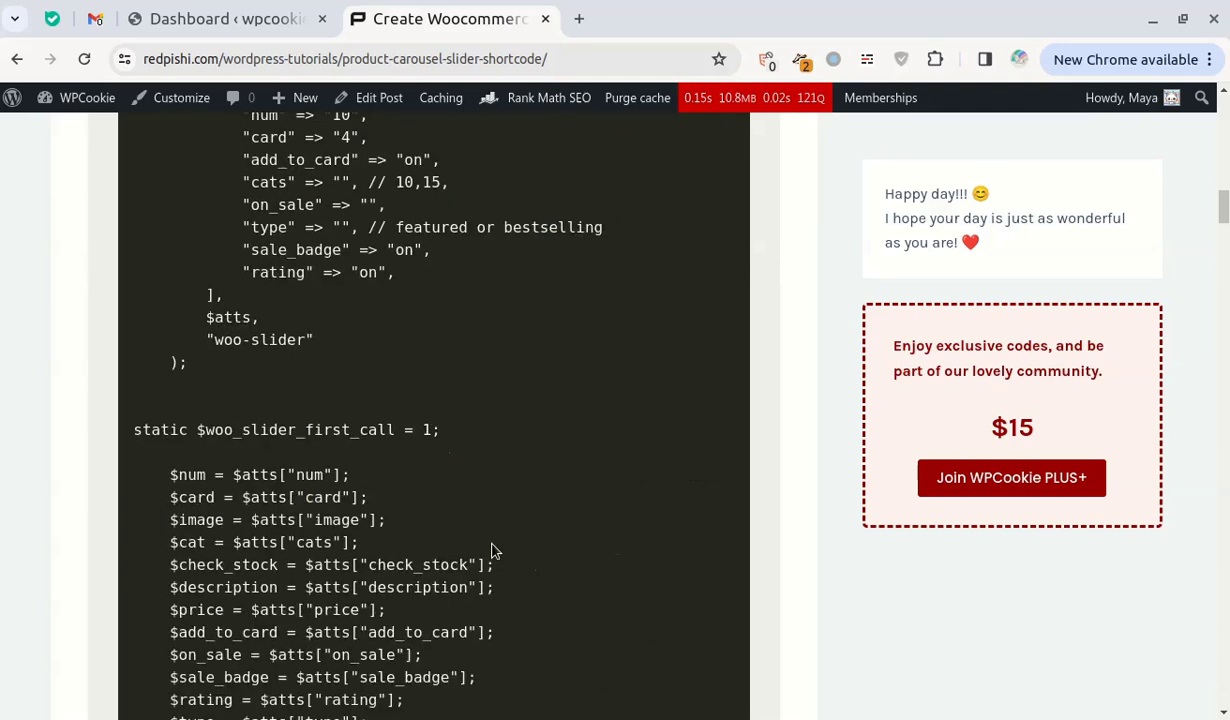
left_click(687, 520)
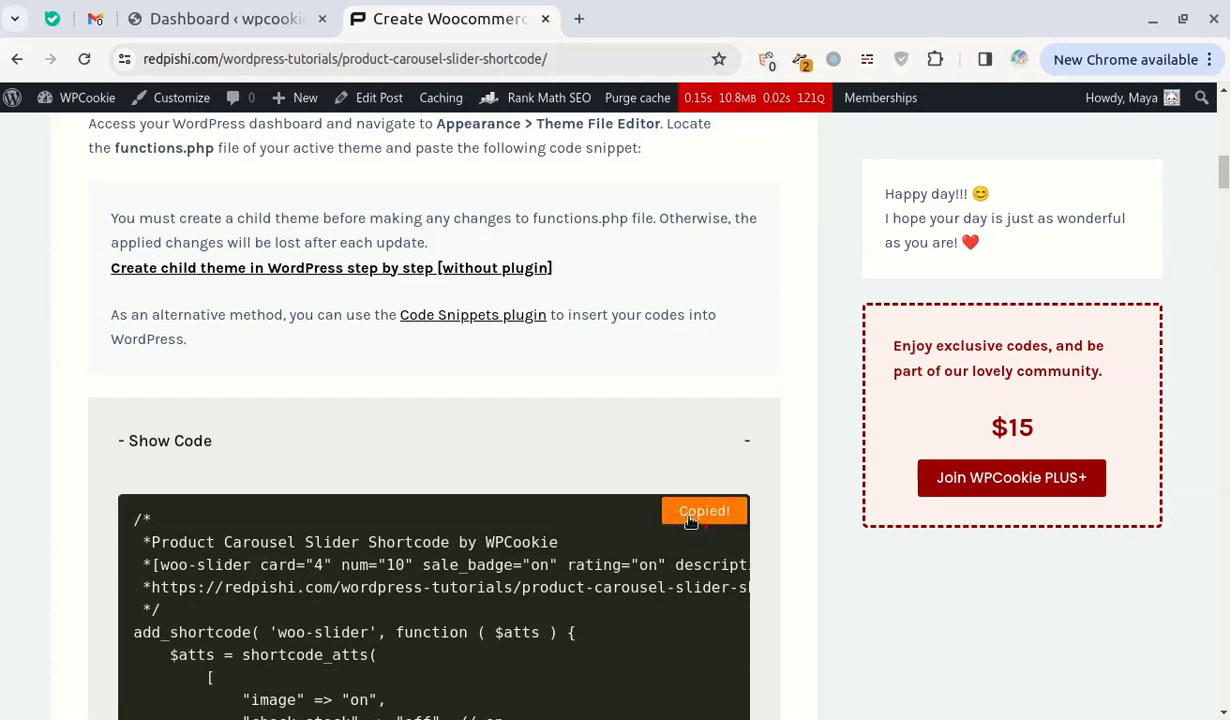
- Switch to the WordPress dashboard and open the Blocksy theme's functions.php in the Theme File Editor
left_click(199, 17)
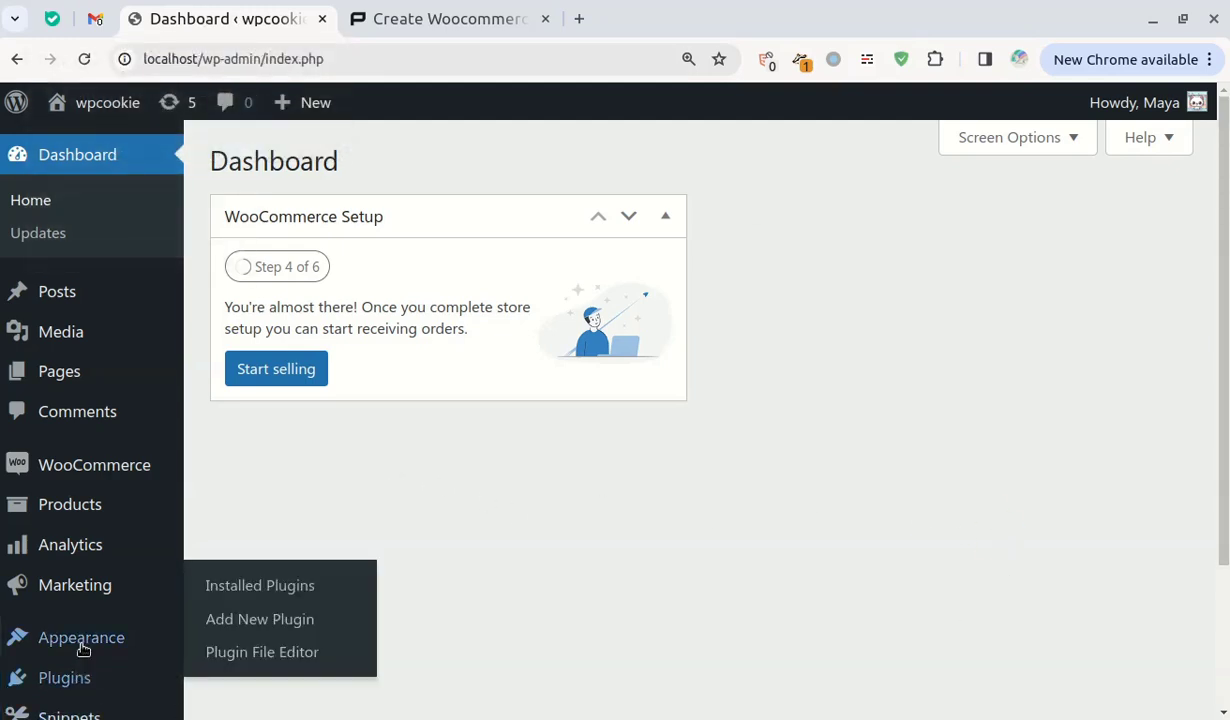
mouse_move(83, 650)
left_click(339, 653)
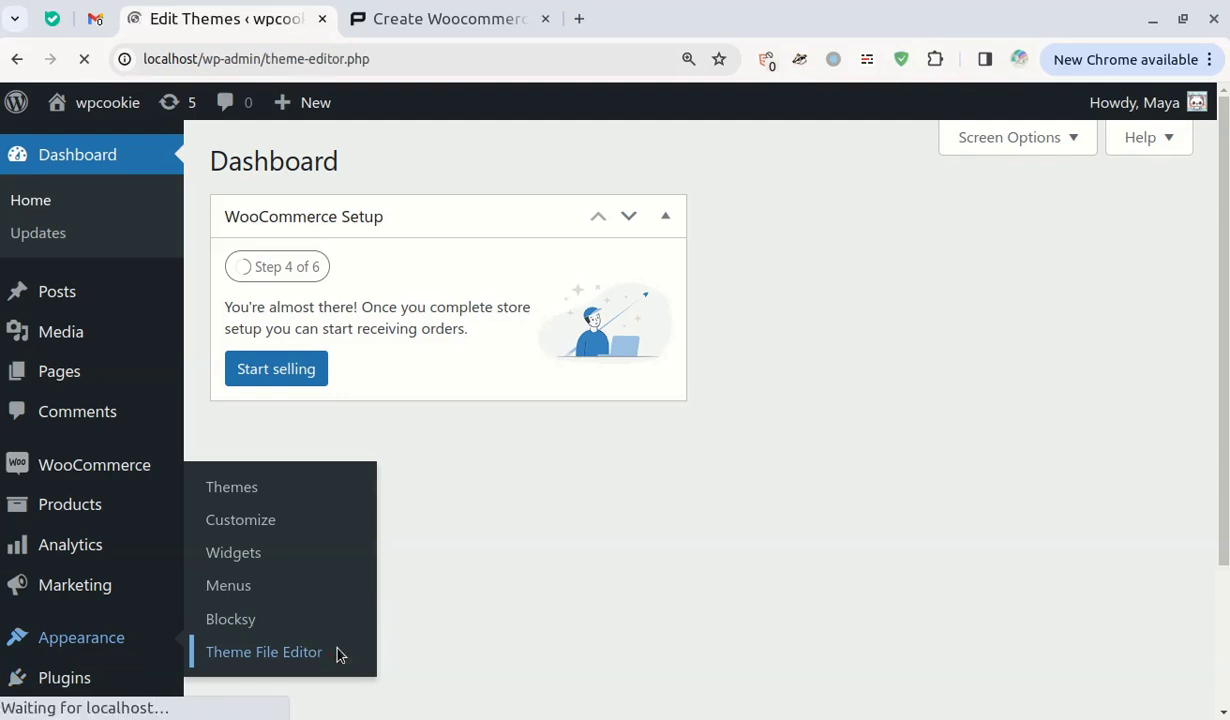
scroll(1213, 377, "down", 2)
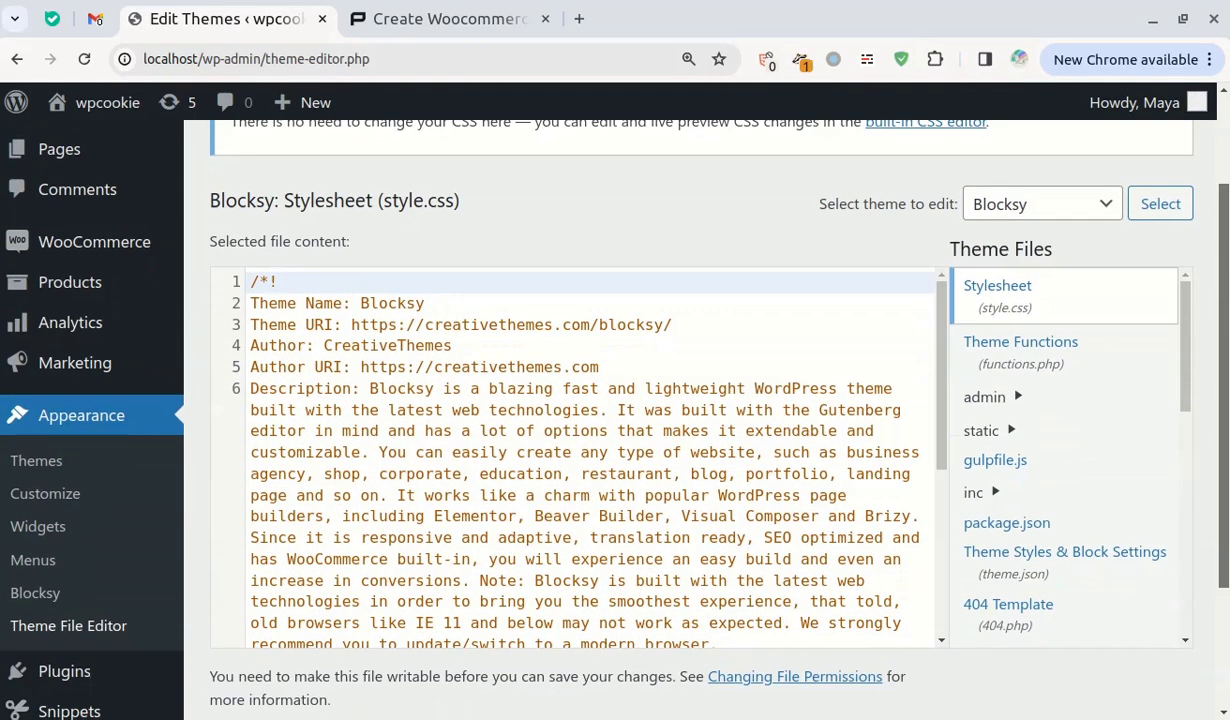
left_click(1059, 353)
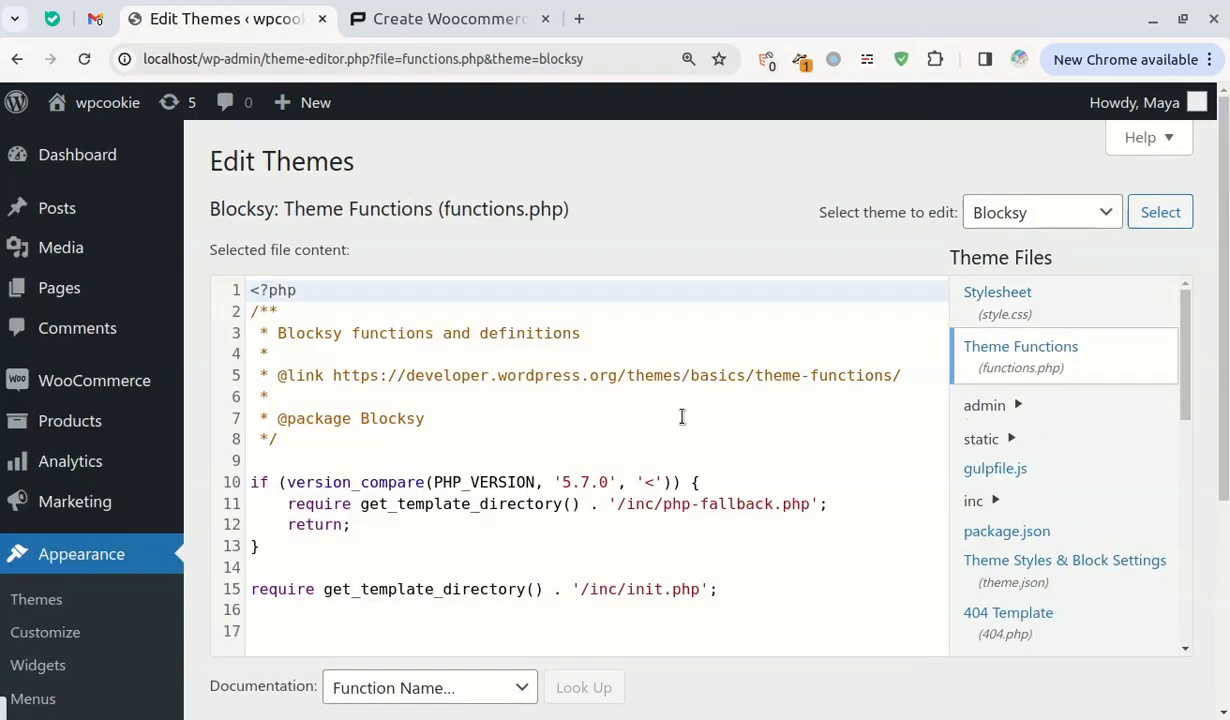
- Try to add the copied code on the empty line 17 at the end of functions.php
scroll(511, 546, "down", 4)
left_click(272, 412)
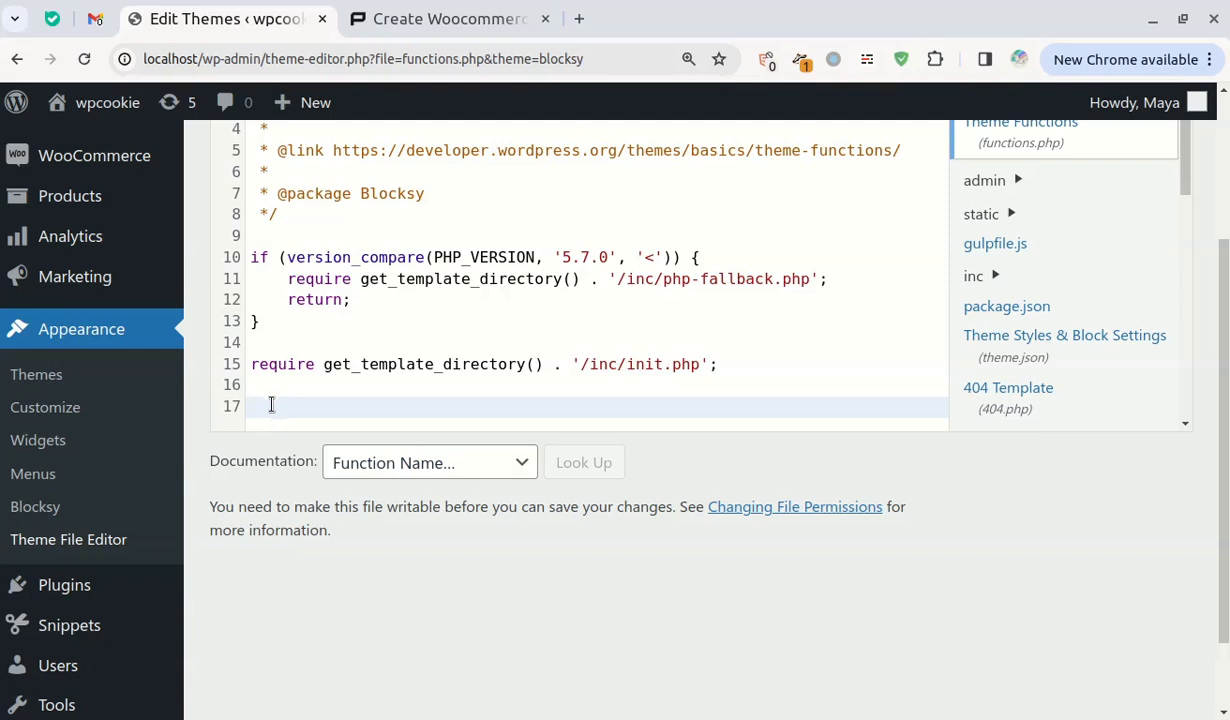
right_click(271, 410)
scroll(406, 354, "down", 1)
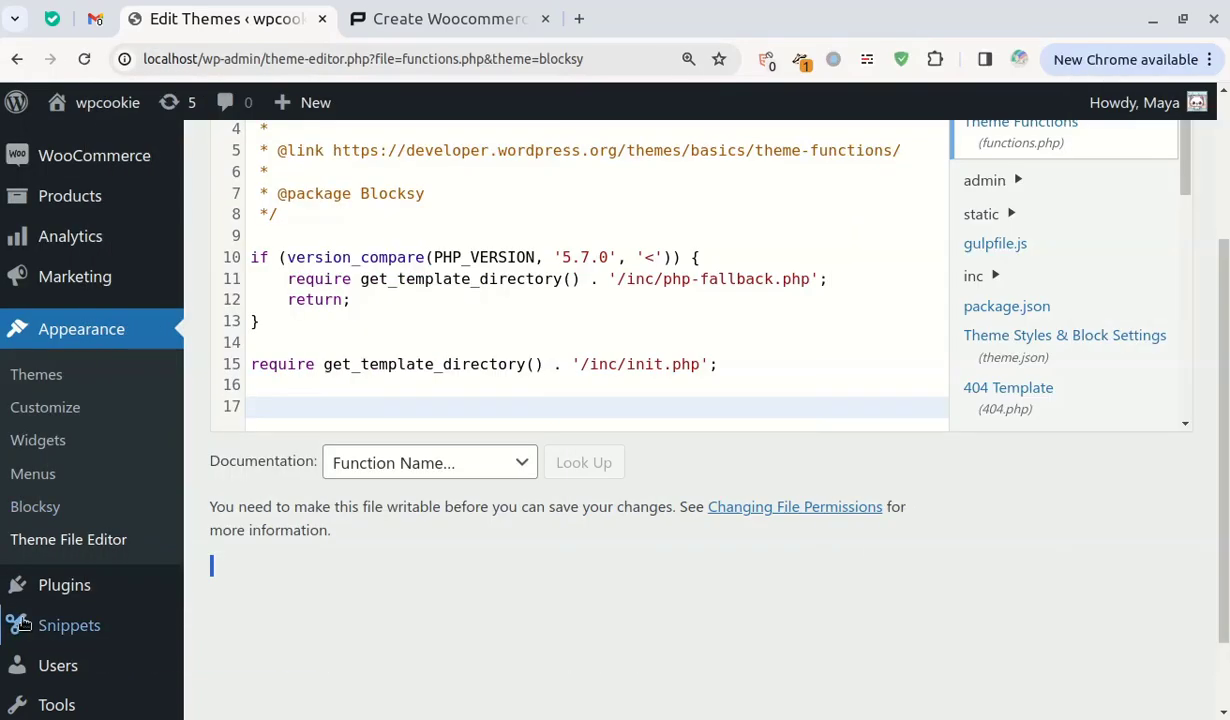
- Create a new PHP function snippet in Snippets and paste the copied carousel code into it
mouse_move(46, 628)
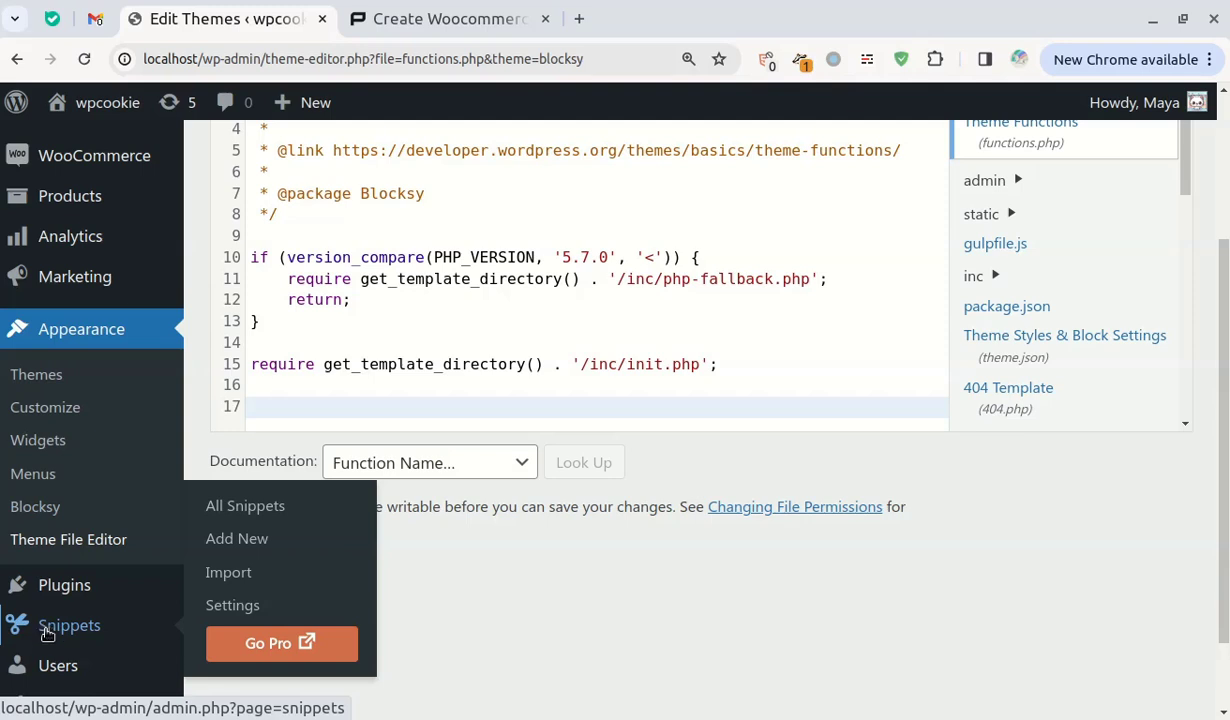
left_click(268, 541)
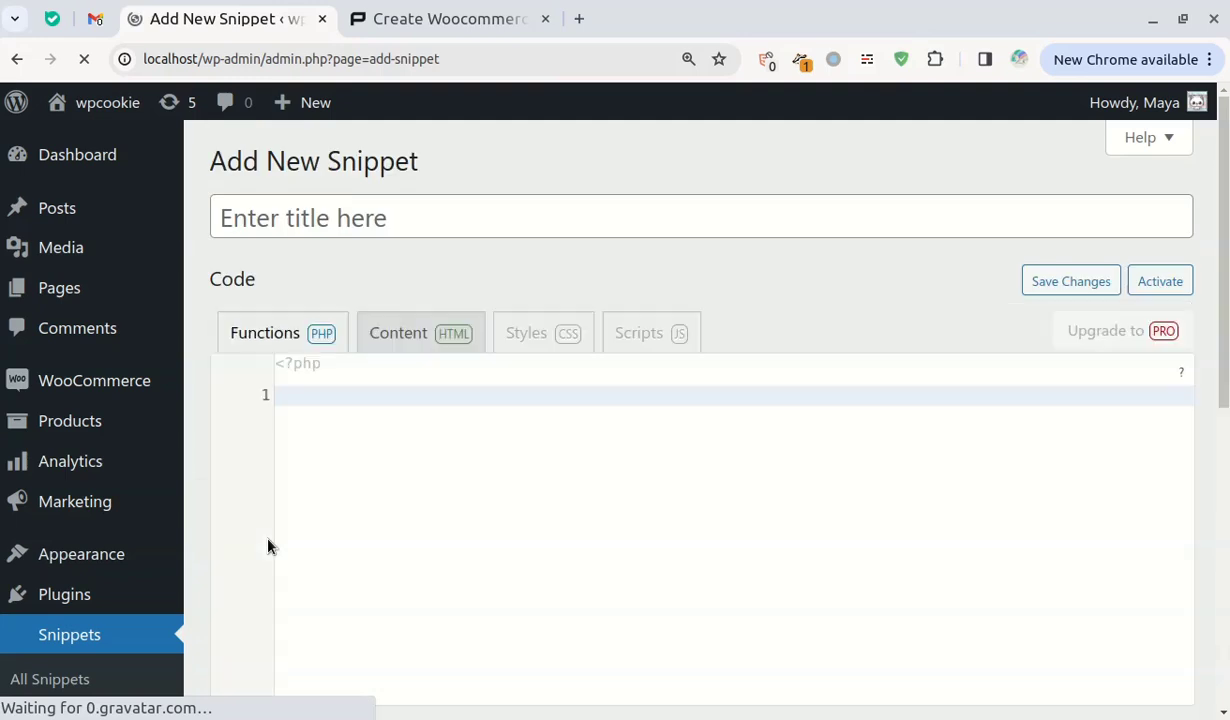
right_click(382, 401)
left_click(474, 210)
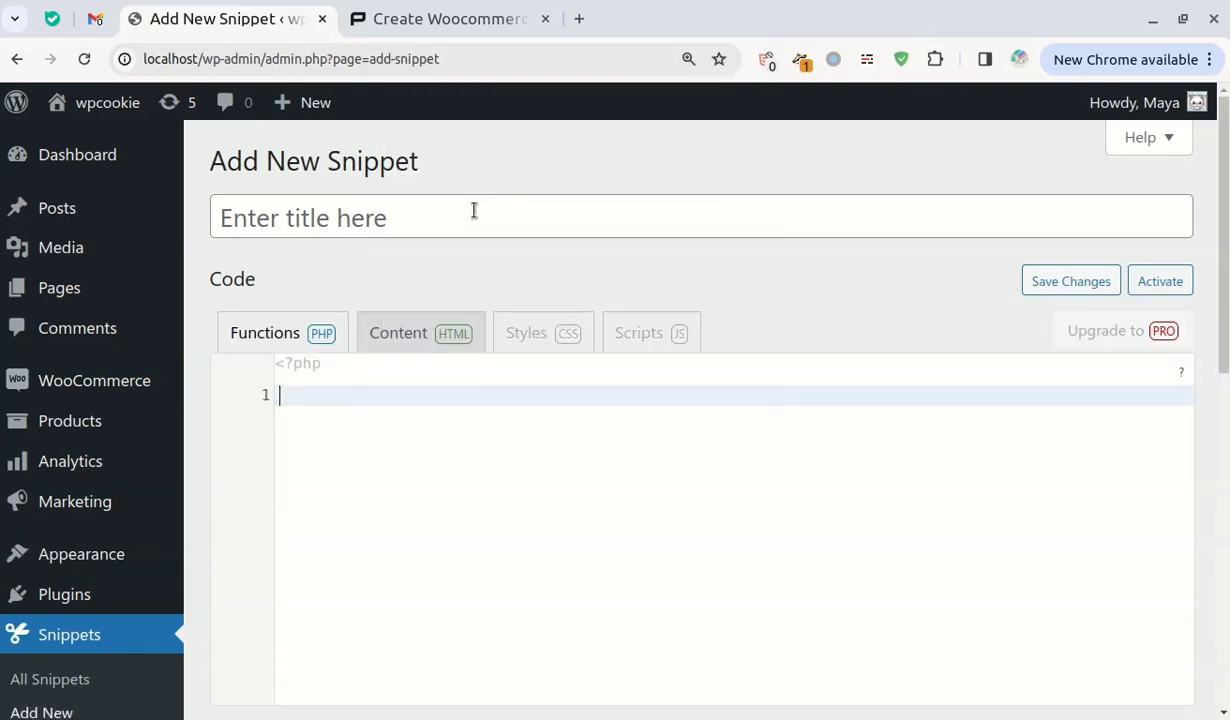
left_click_drag(1222, 596, 1222, 110)
- Title the snippet "woo slider", then save and activate it
left_click(587, 209)
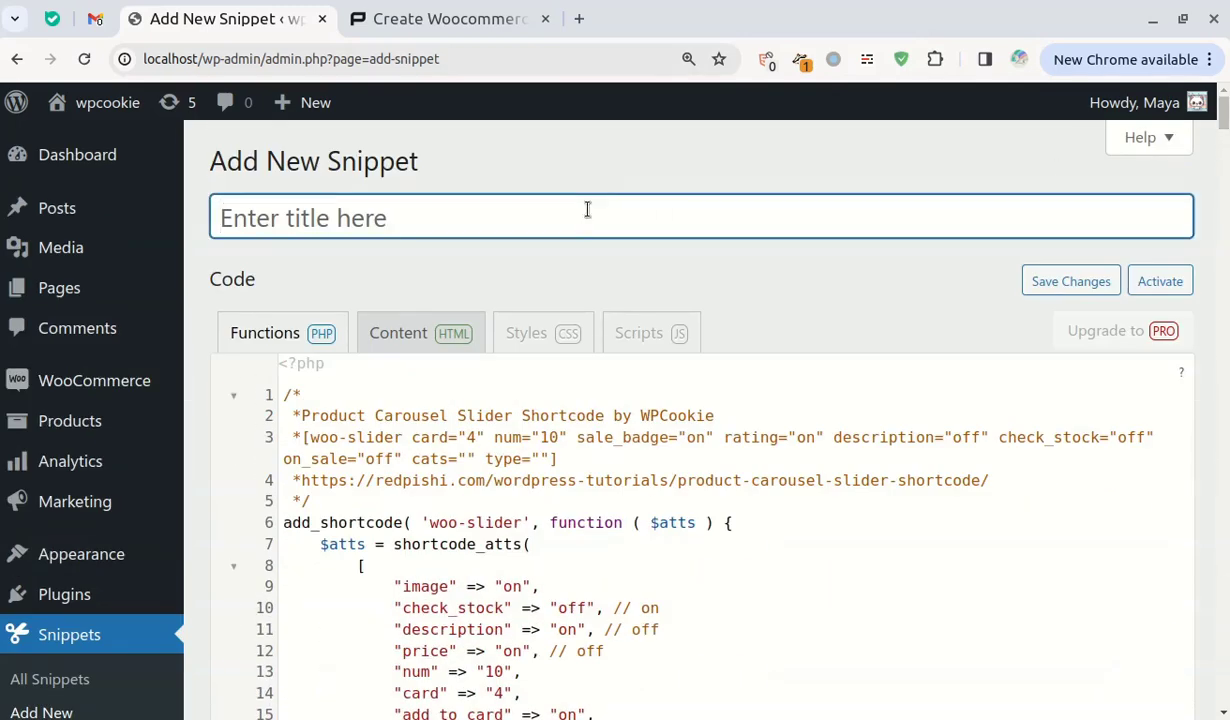
type("W")
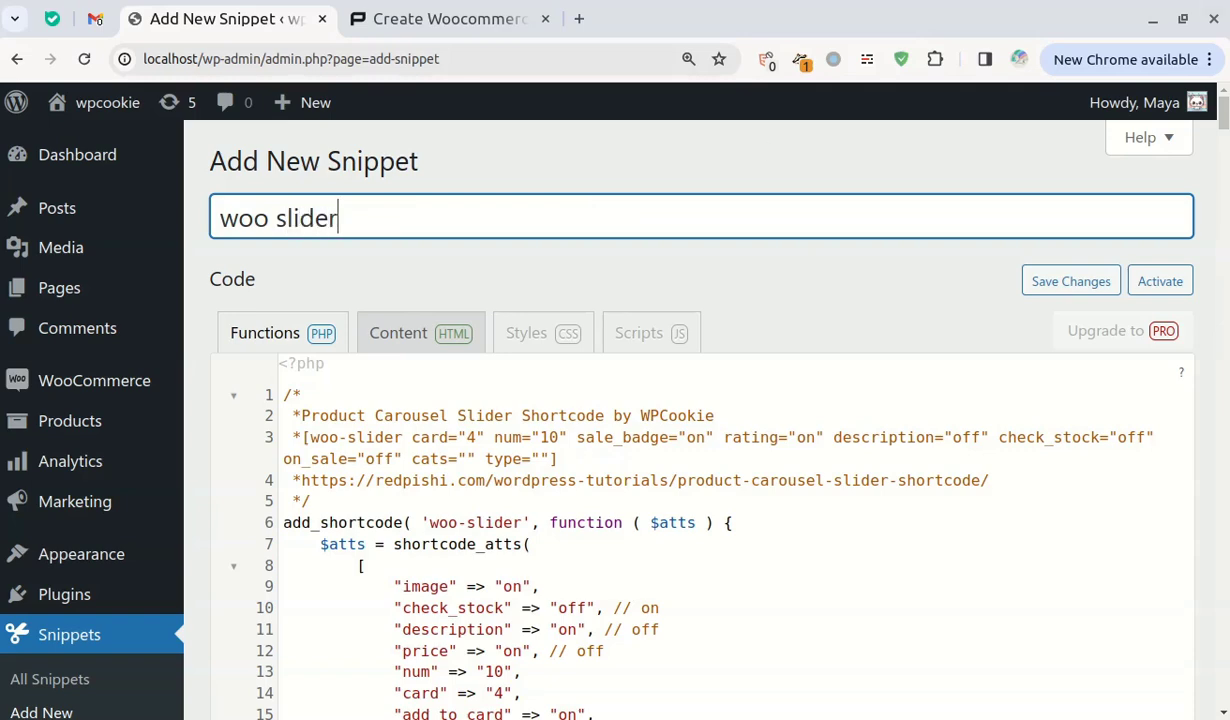
left_click_drag(1224, 120, 1223, 688)
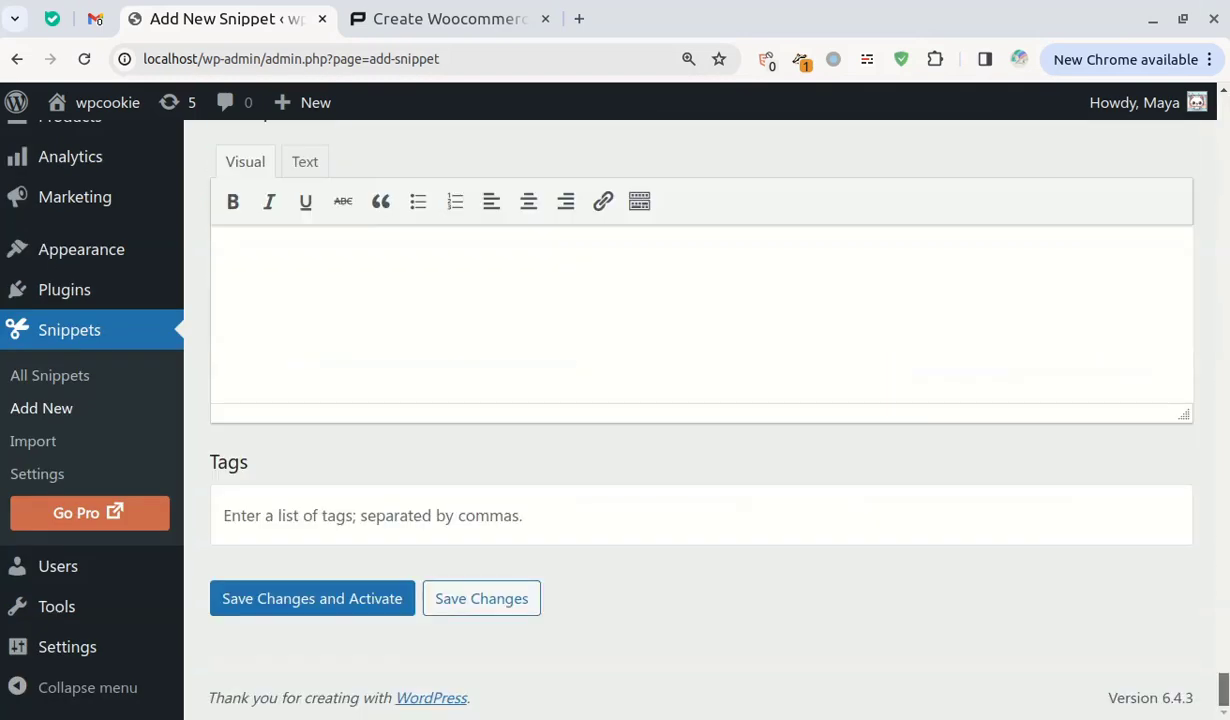
left_click(349, 600)
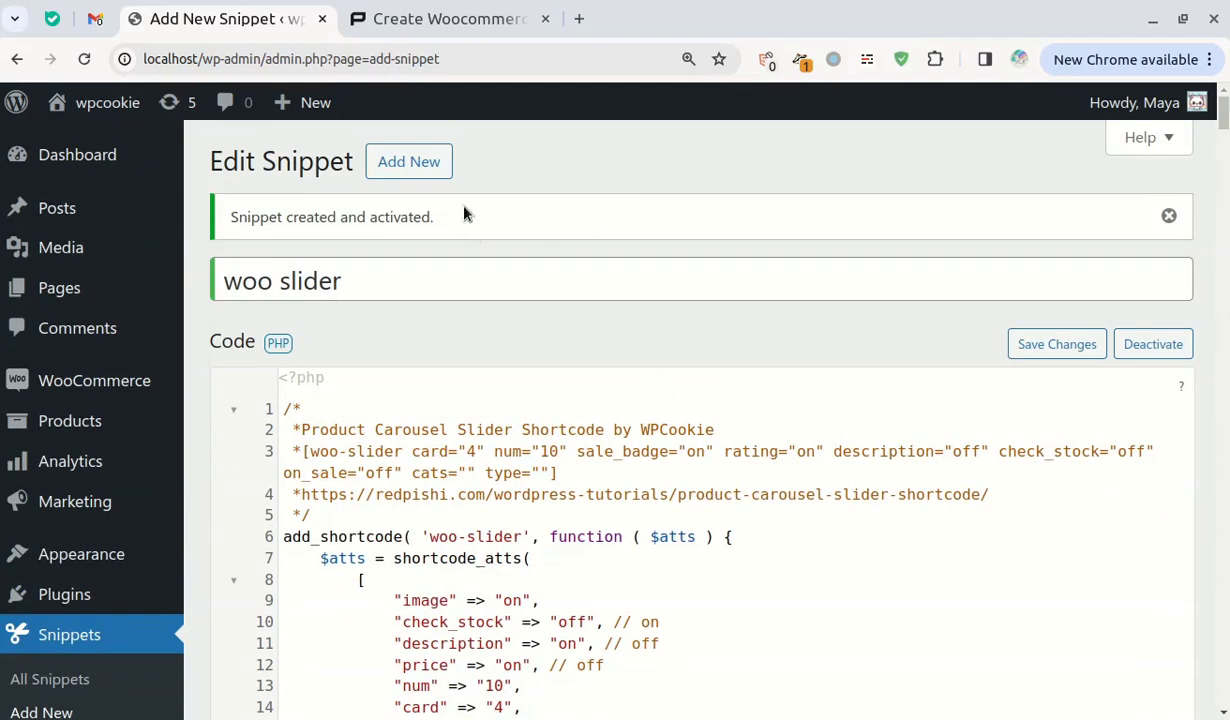
- Add a new page in a separate browser tab and title it "woo slider test"
mouse_move(110, 302)
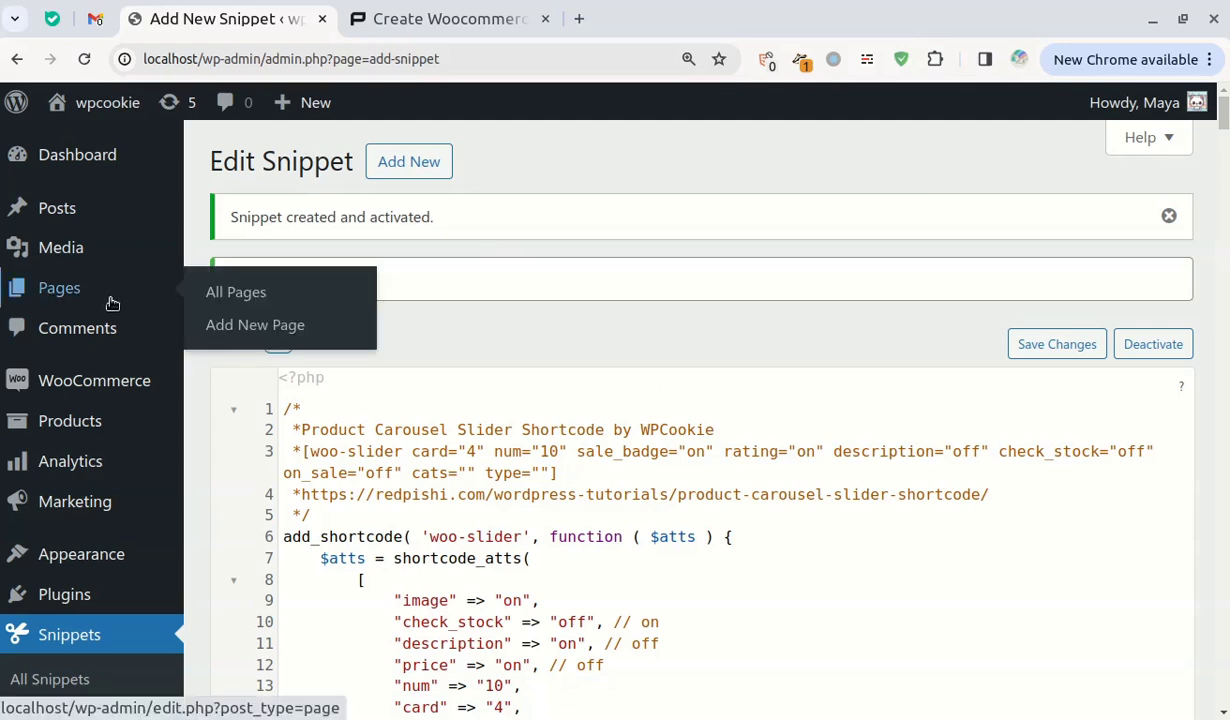
middle_click(257, 339)
left_click(440, 18)
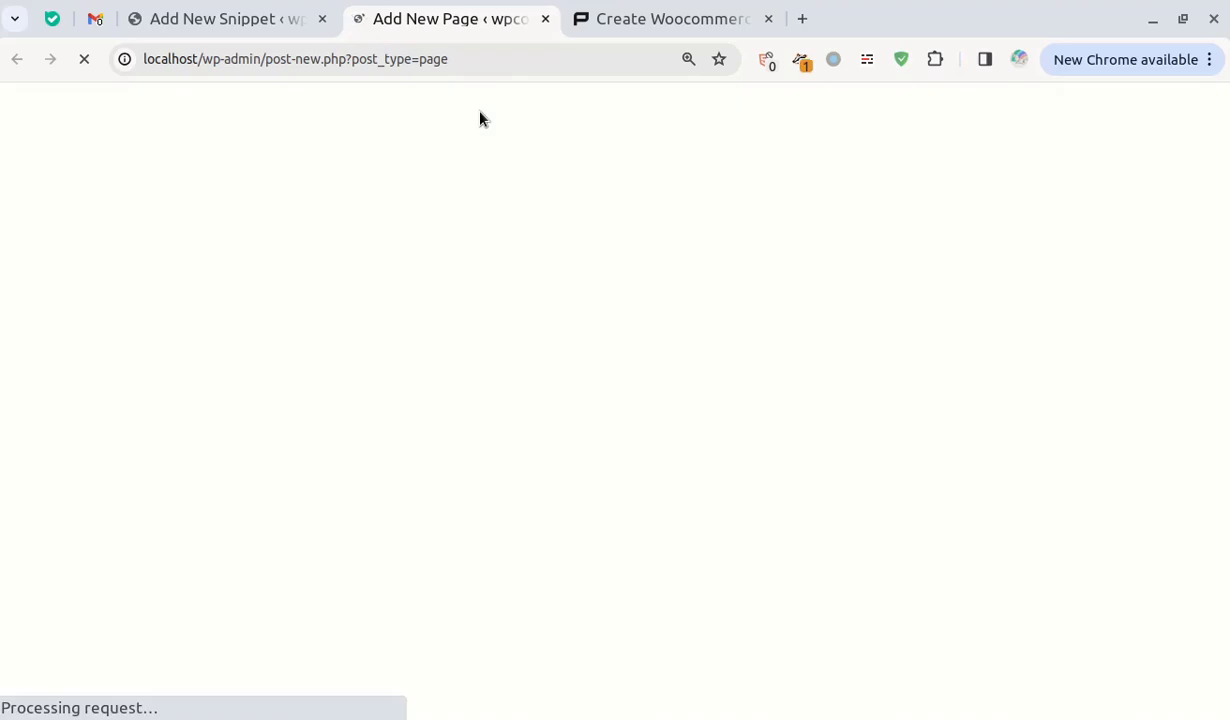
left_click(137, 264)
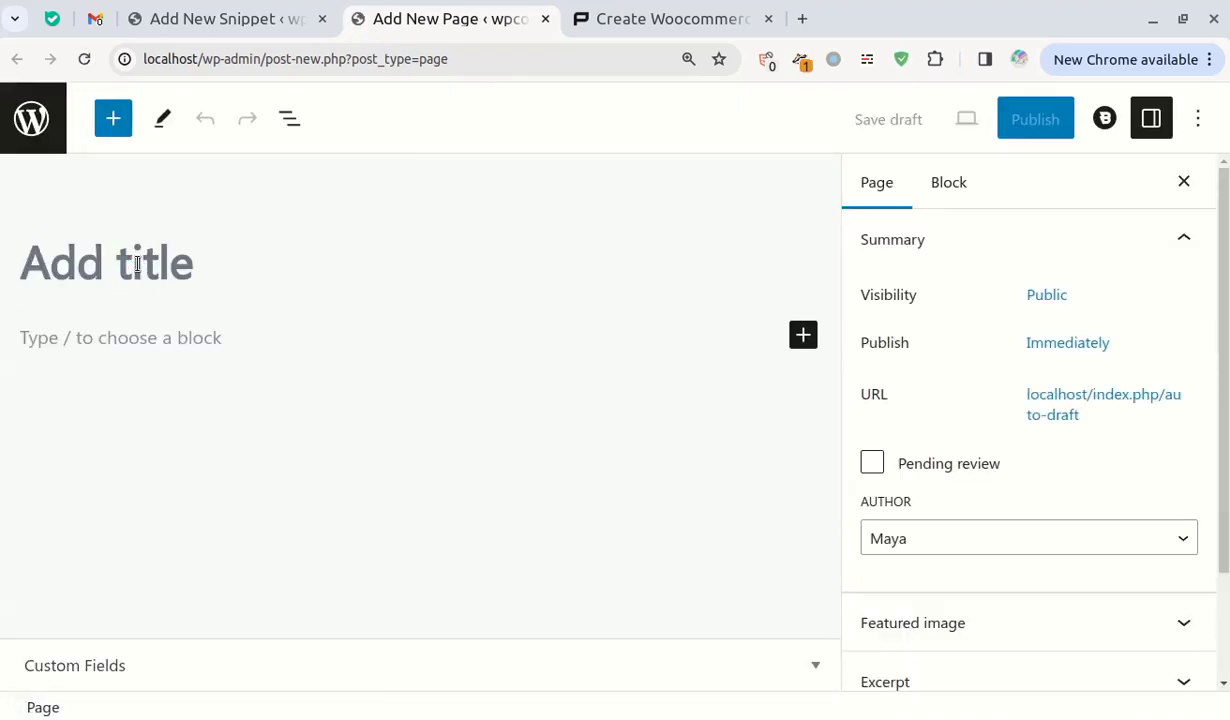
type("Wioo slide")
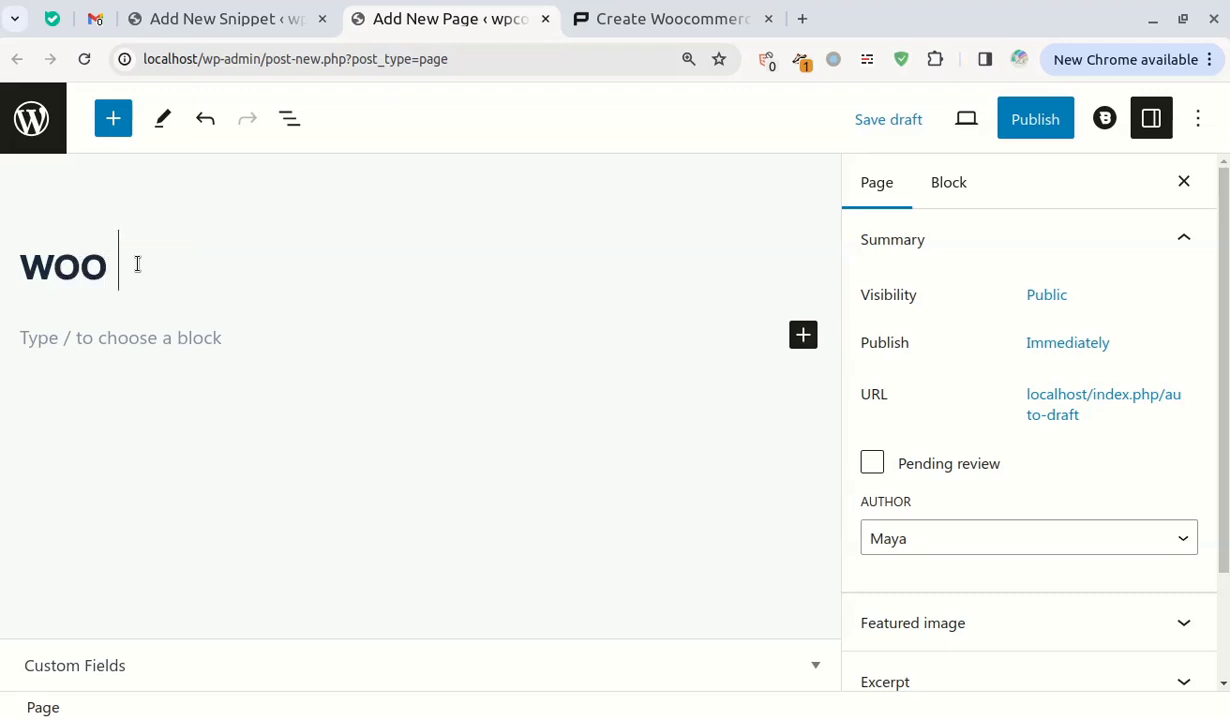
type("r test")
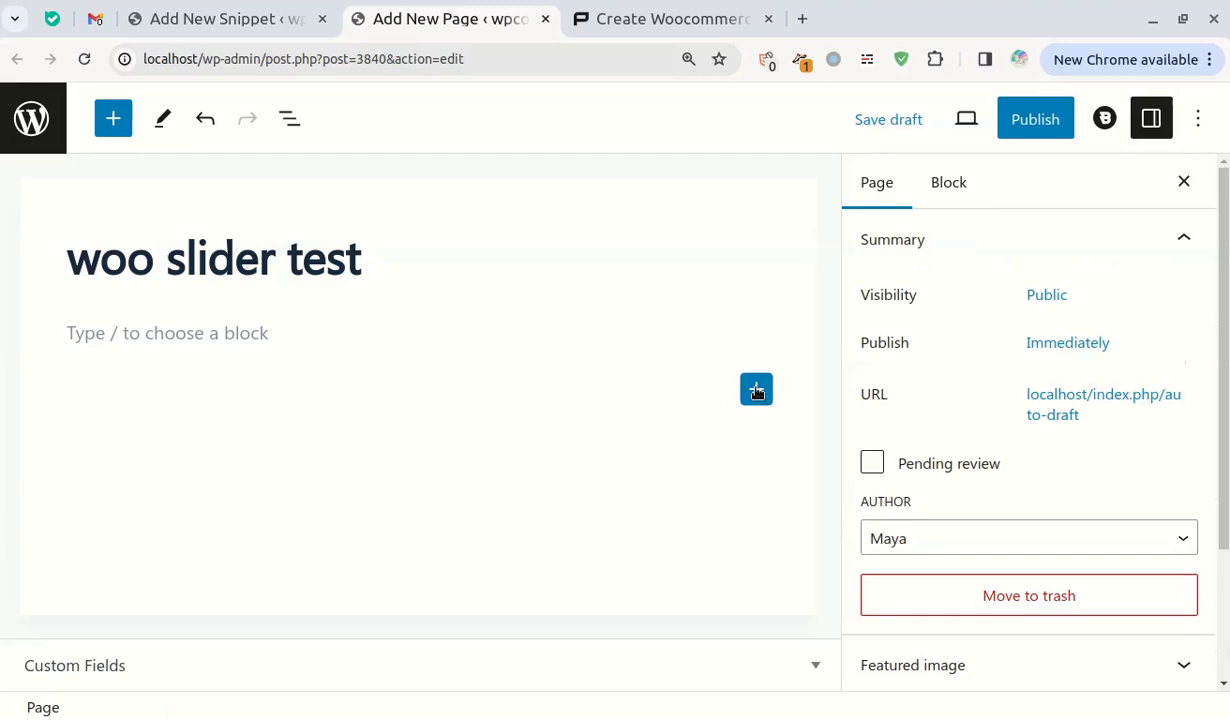
- Add a Shortcode block to the page and copy the sample woo-slider shortcode from the snippet's header comment
left_click(755, 389)
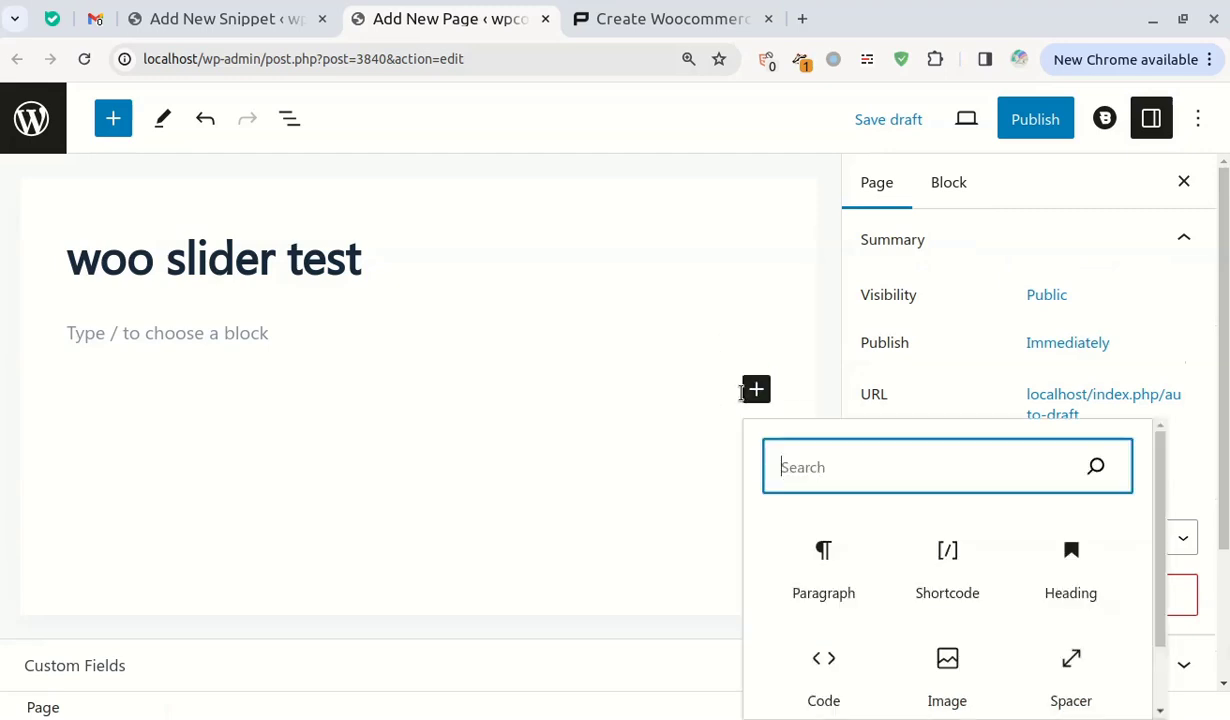
left_click(948, 566)
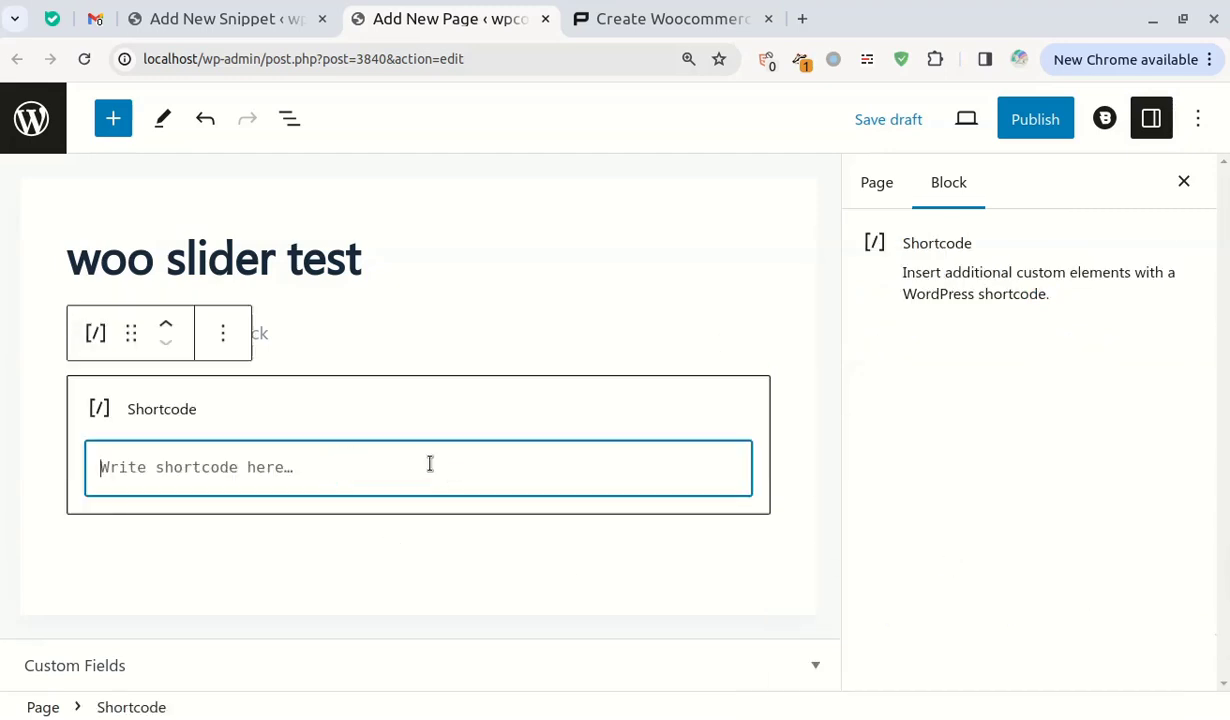
left_click(268, 8)
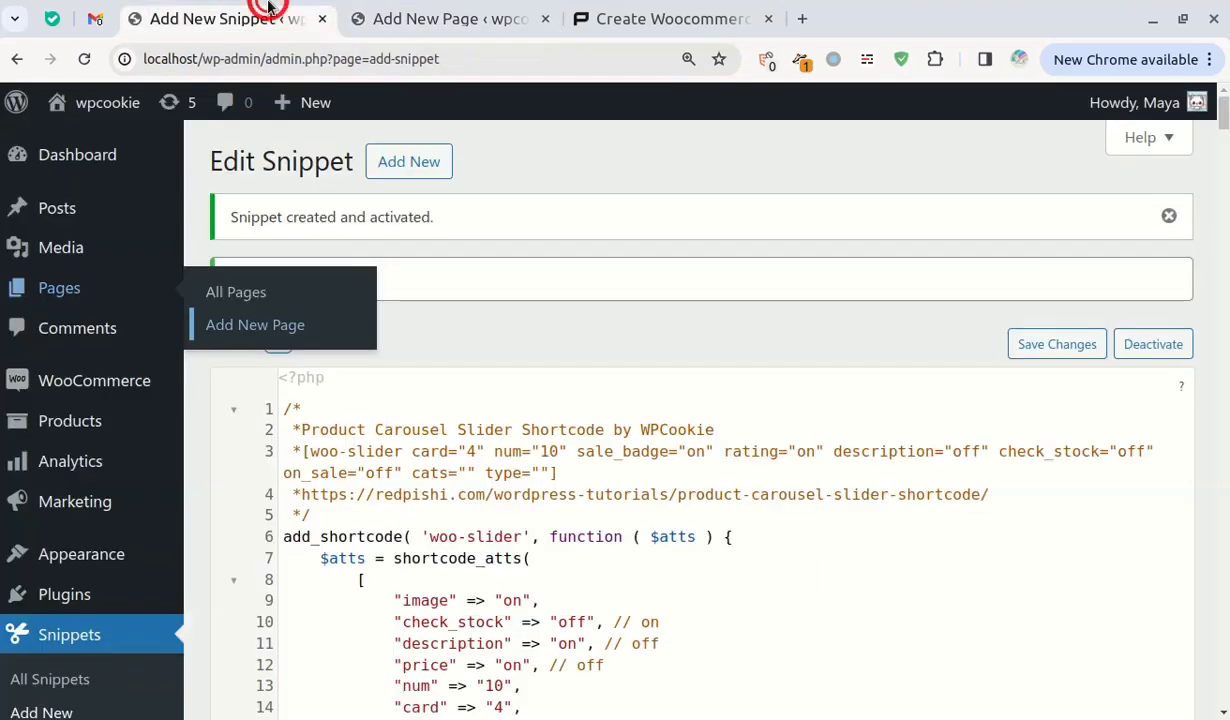
left_click(544, 425)
left_click_drag(305, 451, 558, 472)
right_click(541, 459)
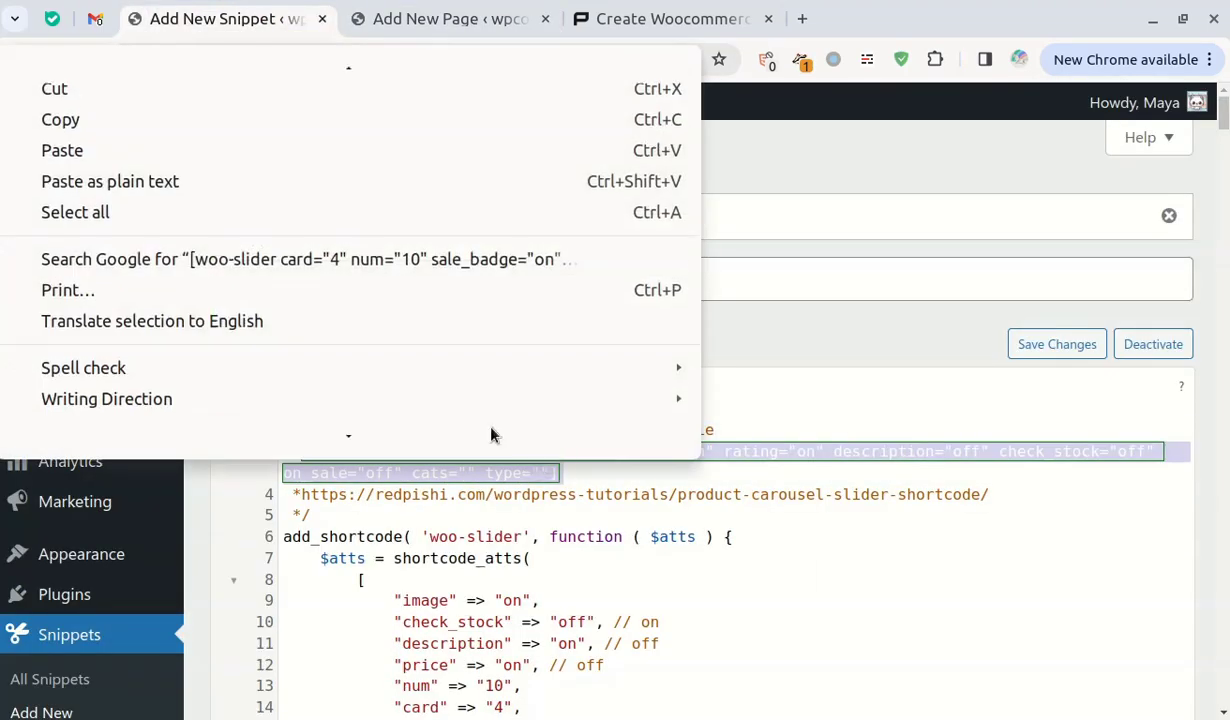
left_click(140, 112)
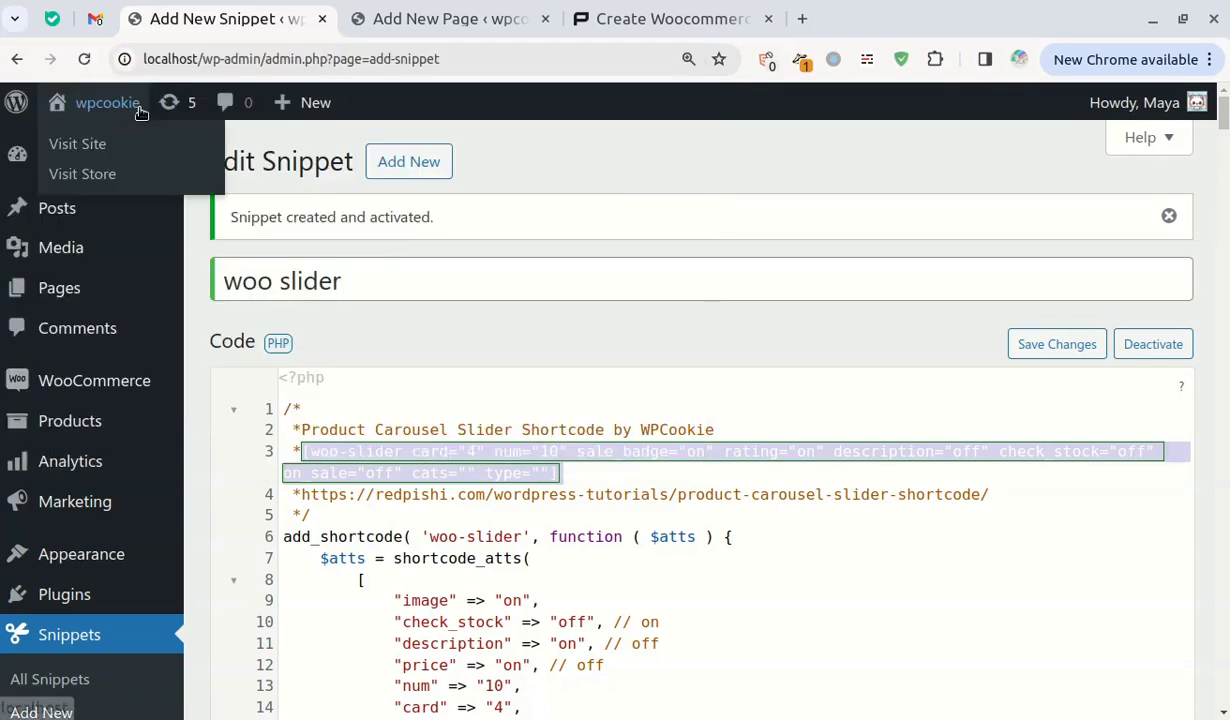
- Paste the copied woo-slider shortcode into the page's Shortcode block and publish the page
left_click(472, 16)
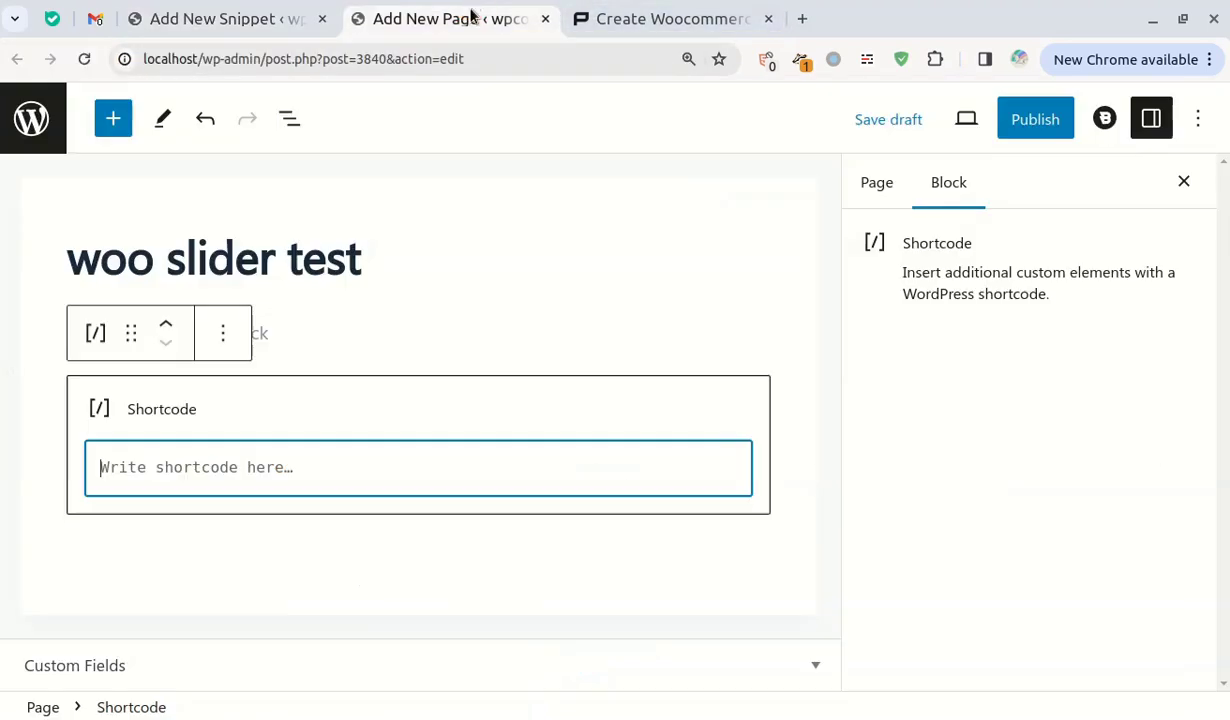
right_click(232, 467)
left_click(310, 208)
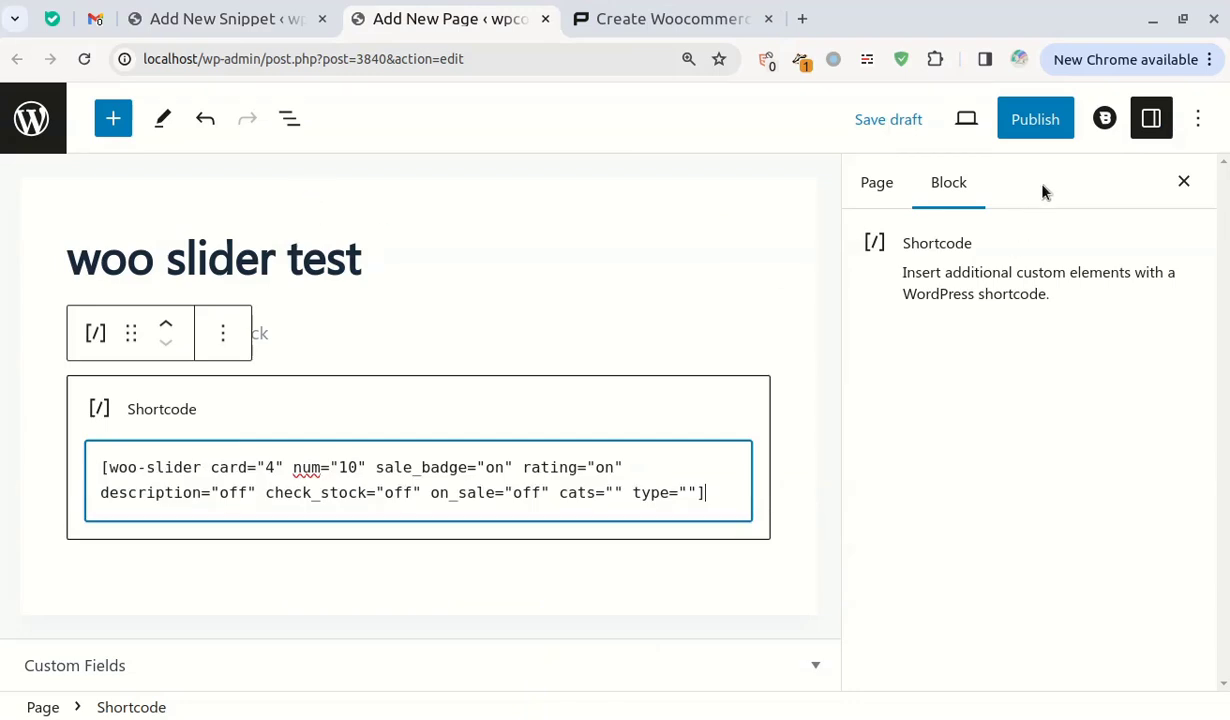
left_click(1036, 119)
left_click(1034, 121)
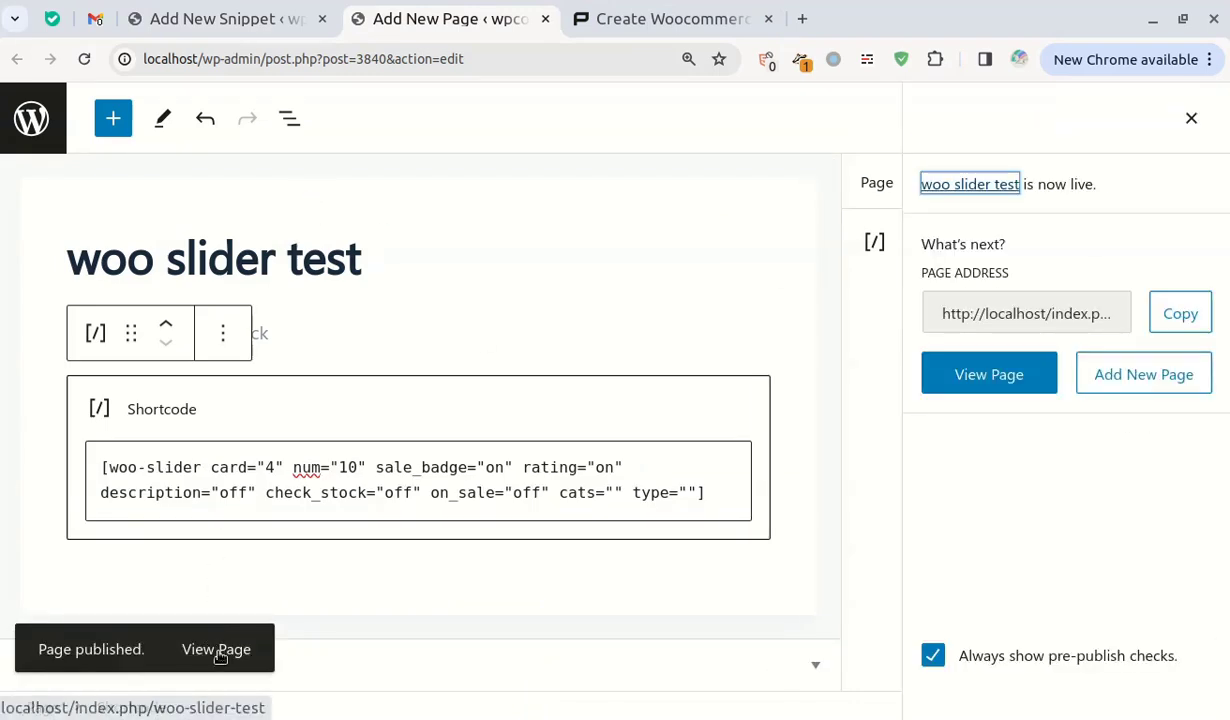
- Open the published woo slider test page in its own browser tab and bring the product carousel into view
left_click(217, 650)
left_click(640, 19)
left_click_drag(1222, 200, 1210, 577)
scroll(1165, 600, "up", 2)
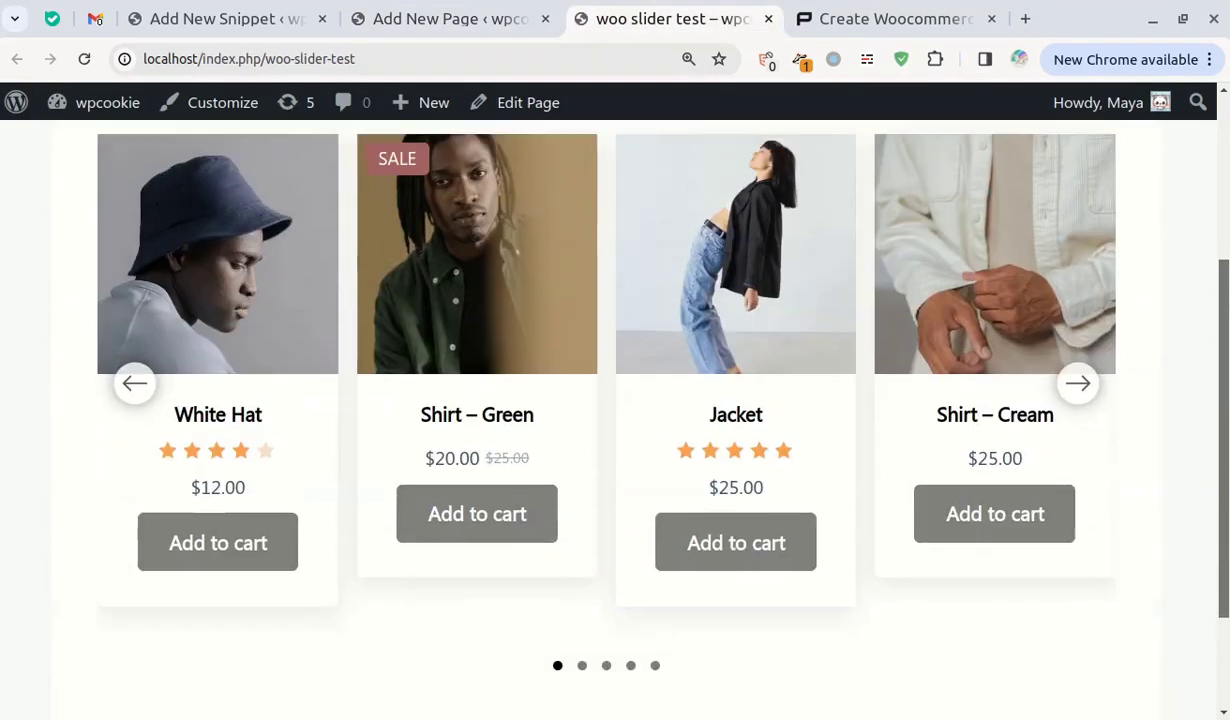
- Advance the product carousel through its slides repeatedly, reducing the browser zoom to 100% along the way
left_click(1078, 409)
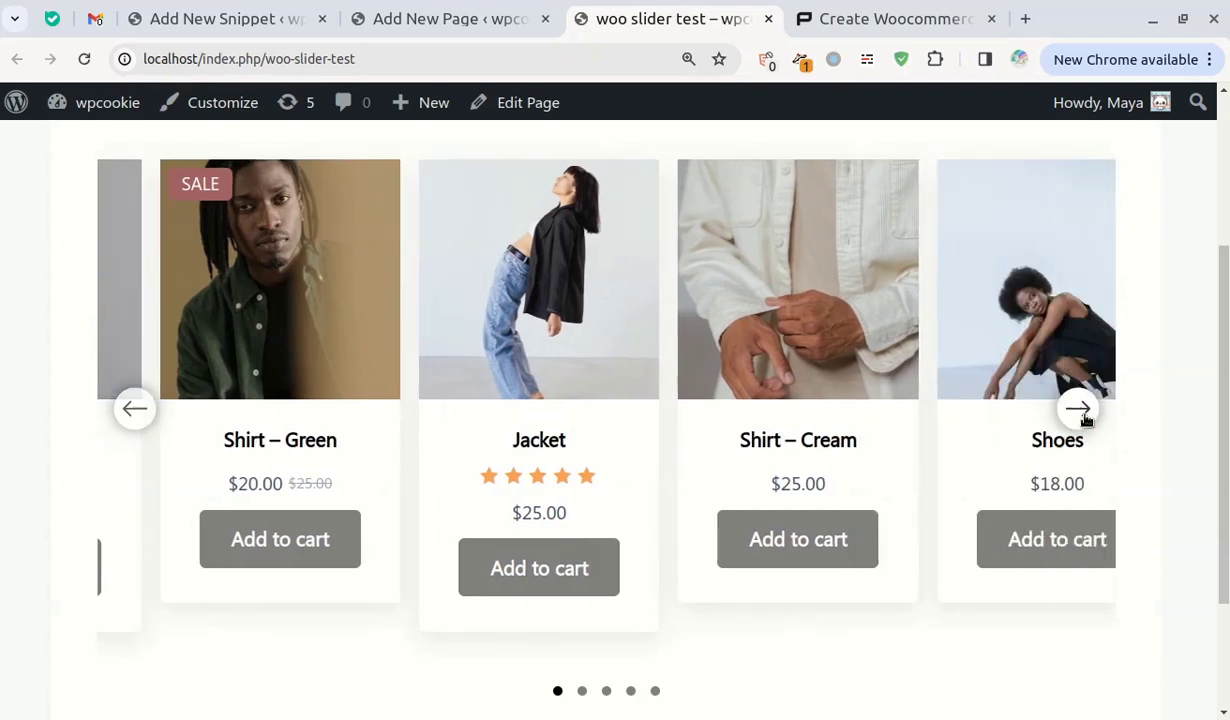
left_click(1078, 409)
left_click(1078, 409)
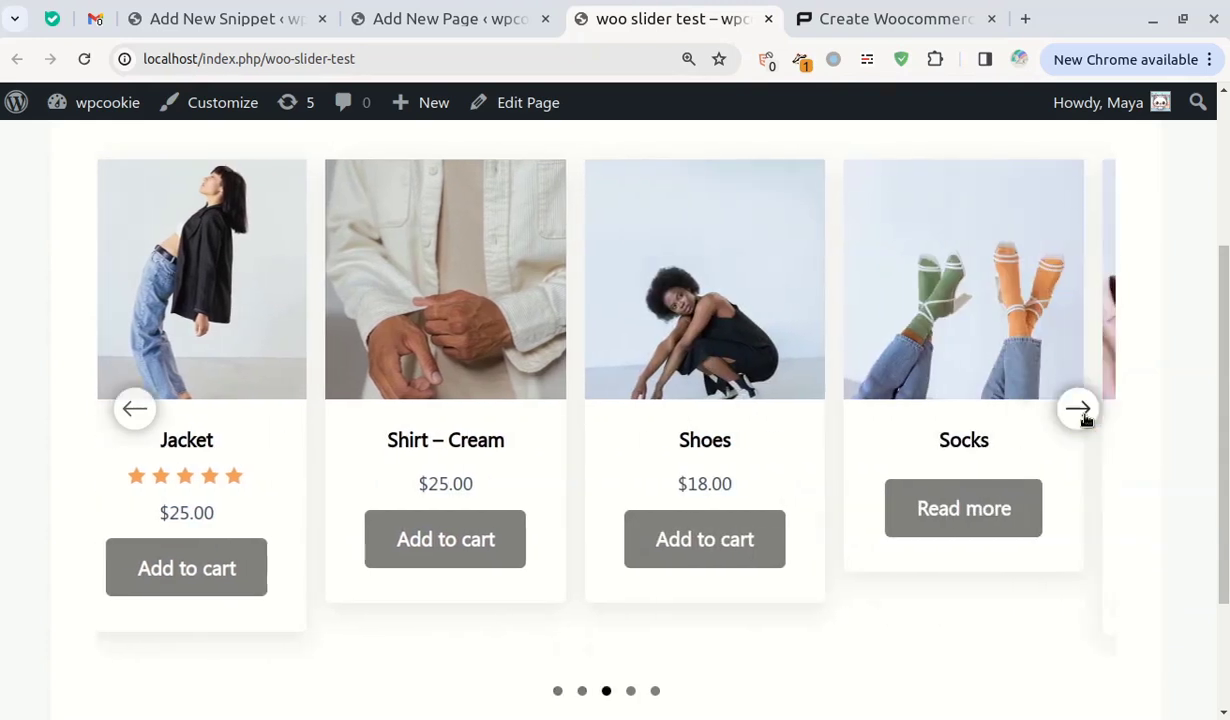
left_click(1078, 409)
left_click(1078, 409)
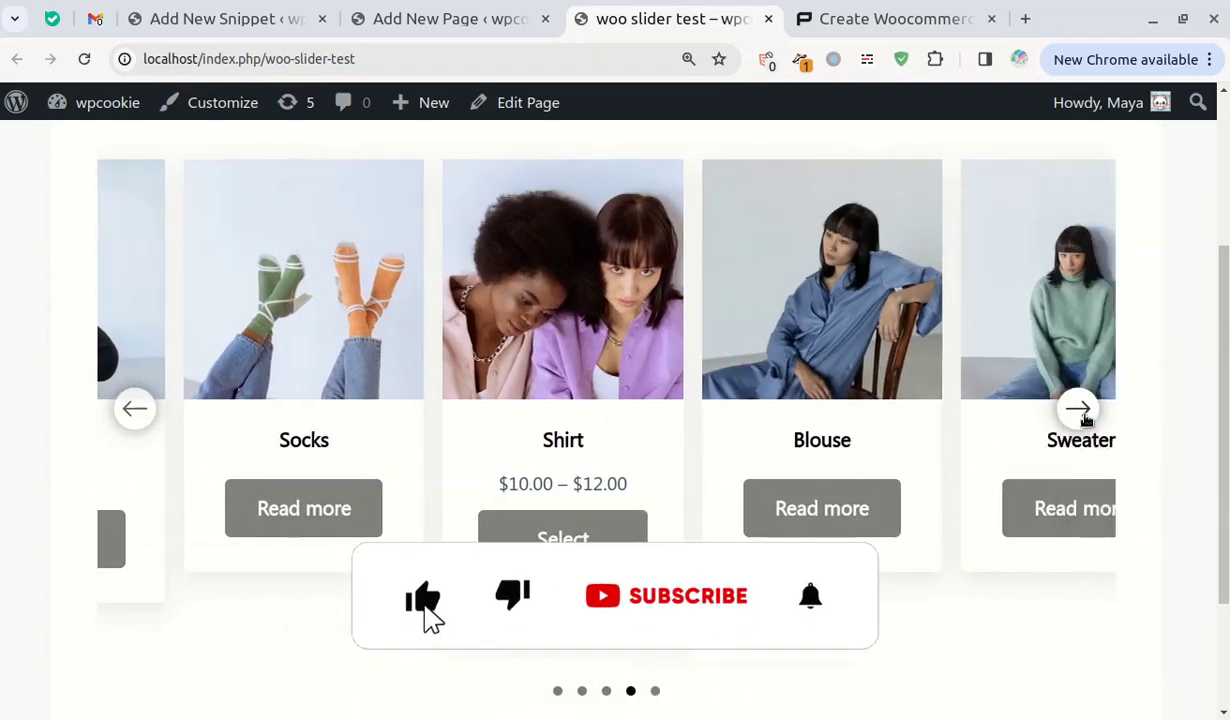
left_click(1078, 409)
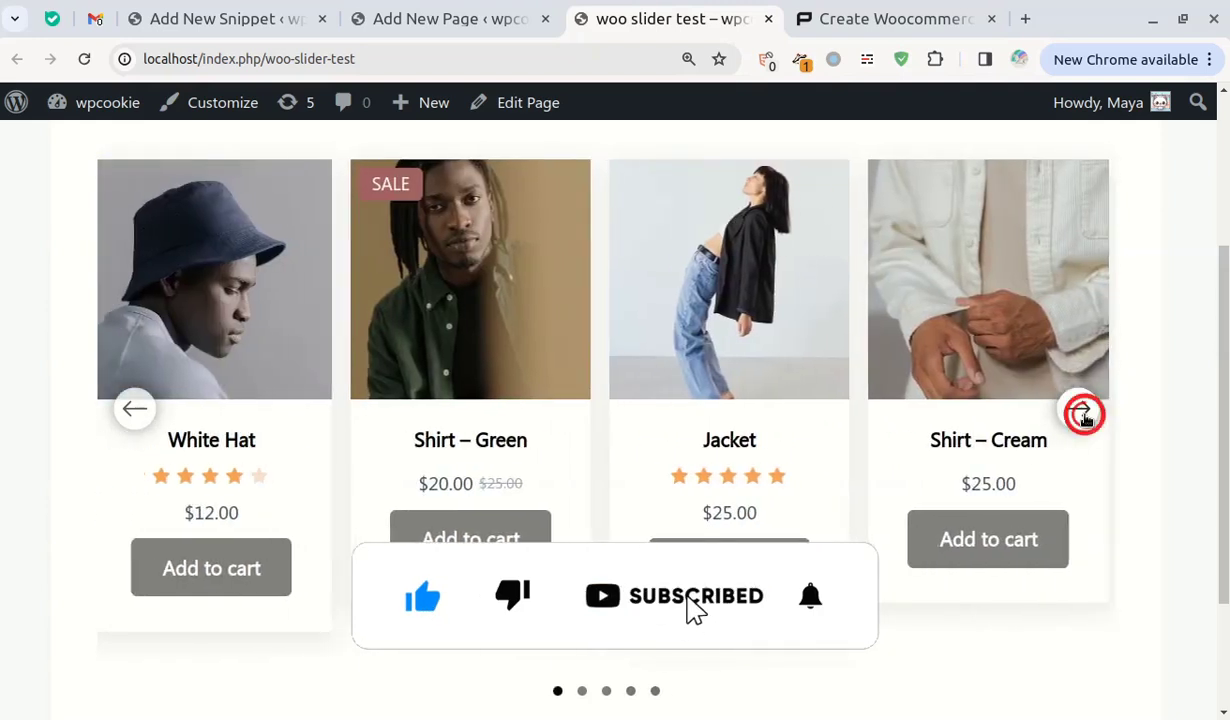
left_click(1078, 409)
key("ctrl+minus")
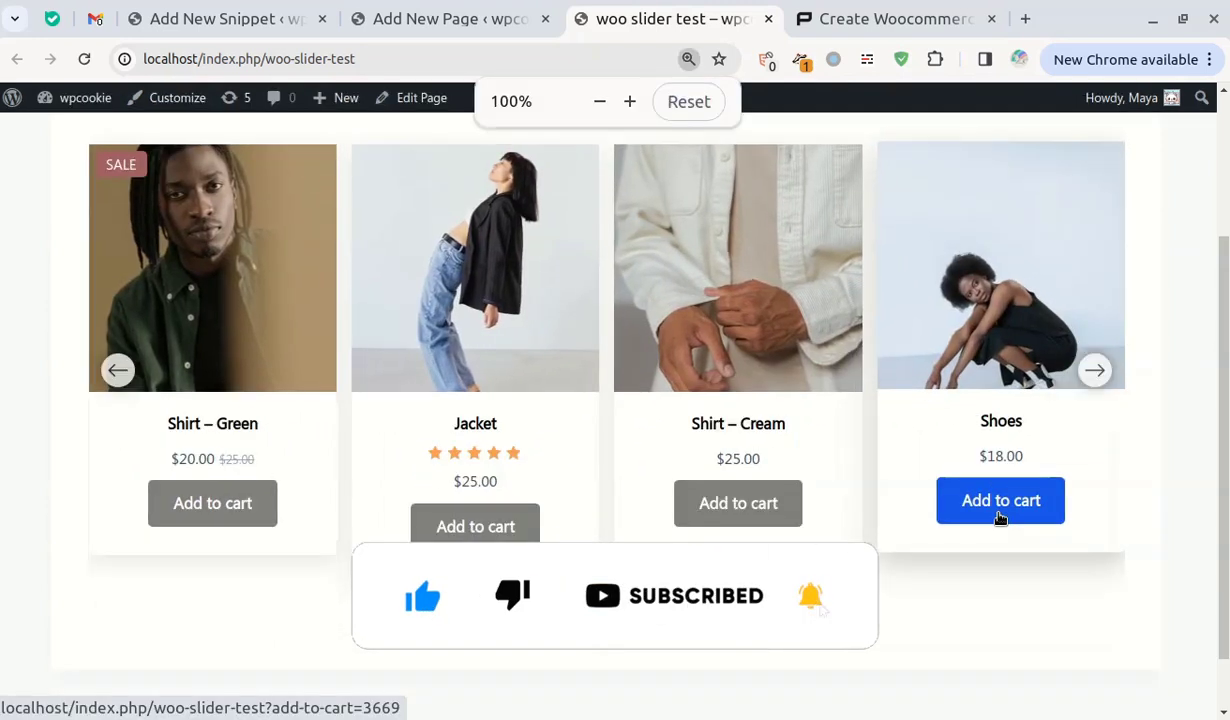
left_click(1098, 371)
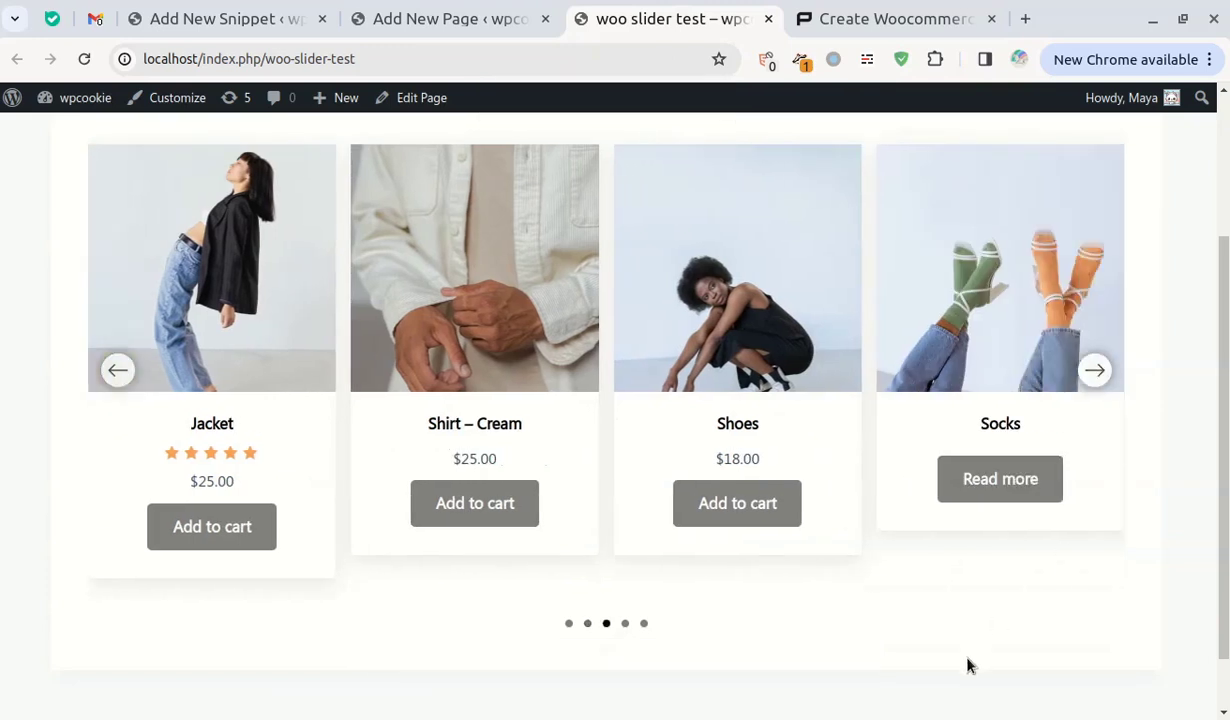
- Set the card value in the page's woo-slider shortcode to 5 and update the page
left_click(519, 8)
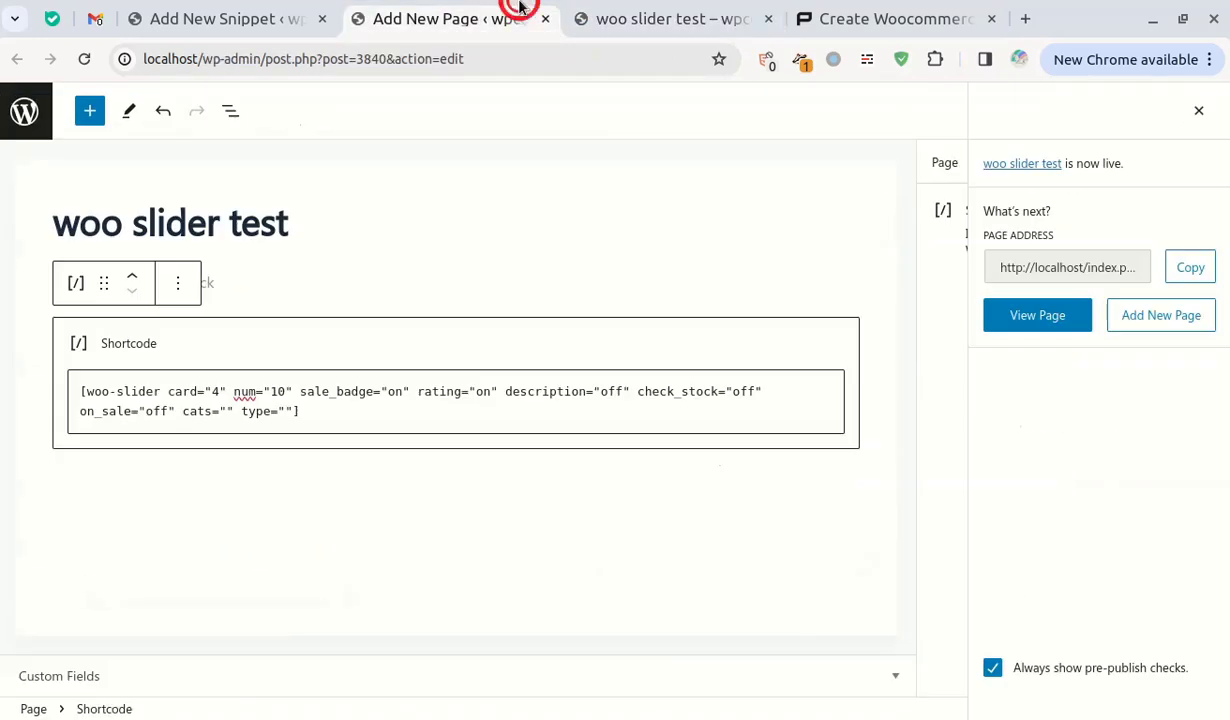
left_click(285, 388)
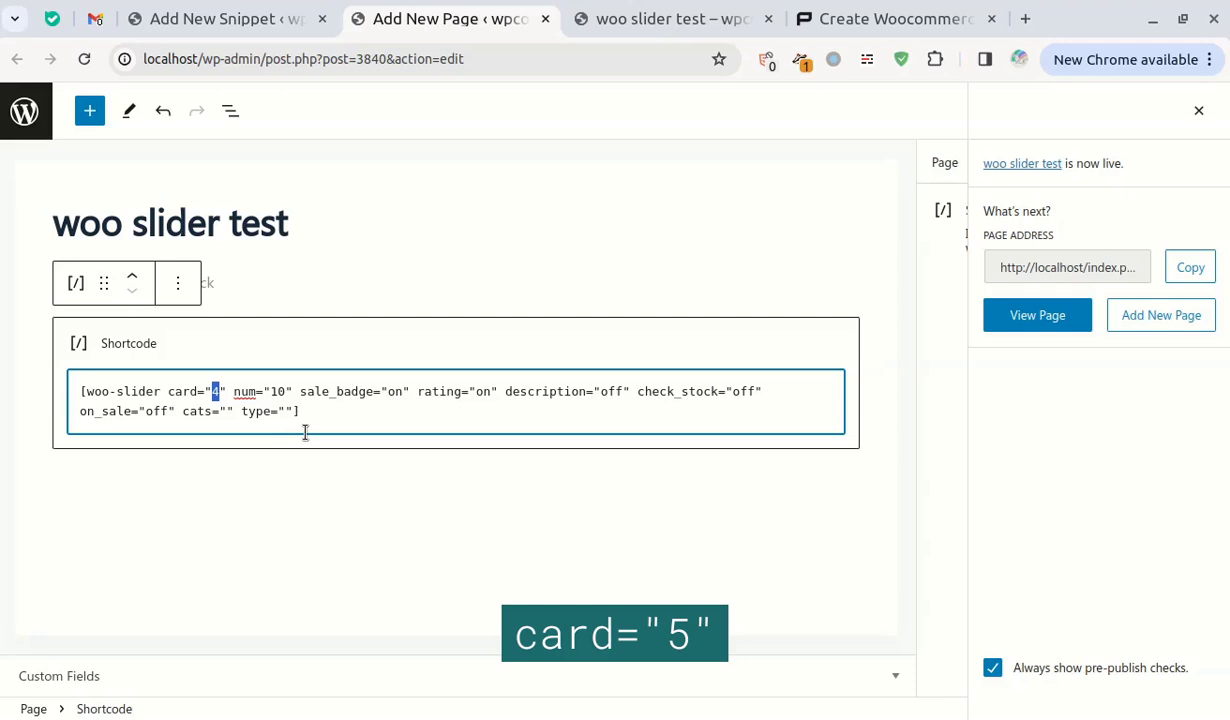
type("5")
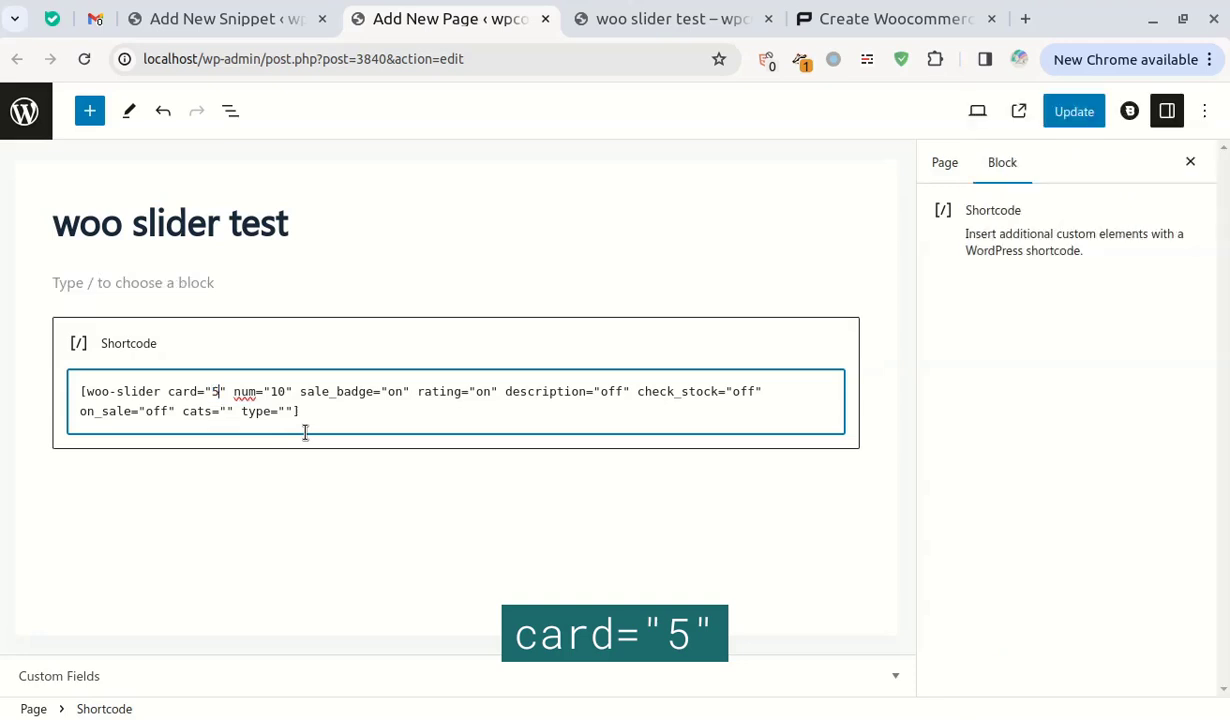
left_click(1071, 112)
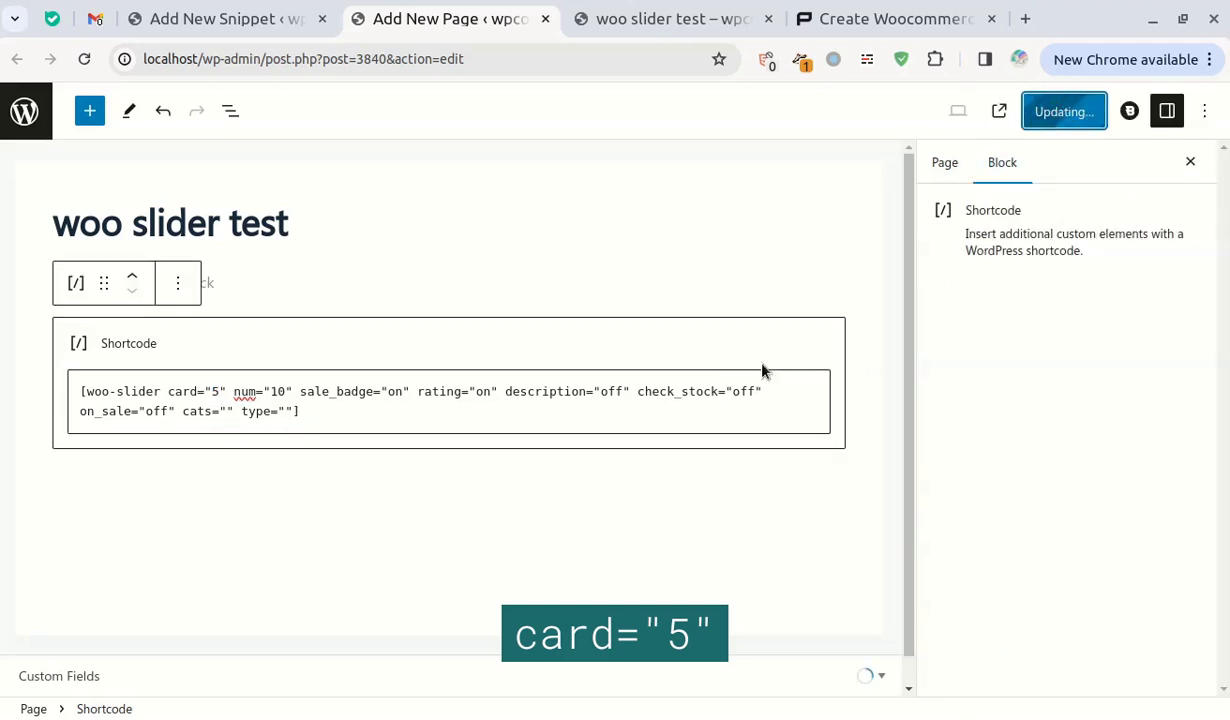
- Reload the live woo slider test page and move the carousel one product forward and back
left_click(646, 10)
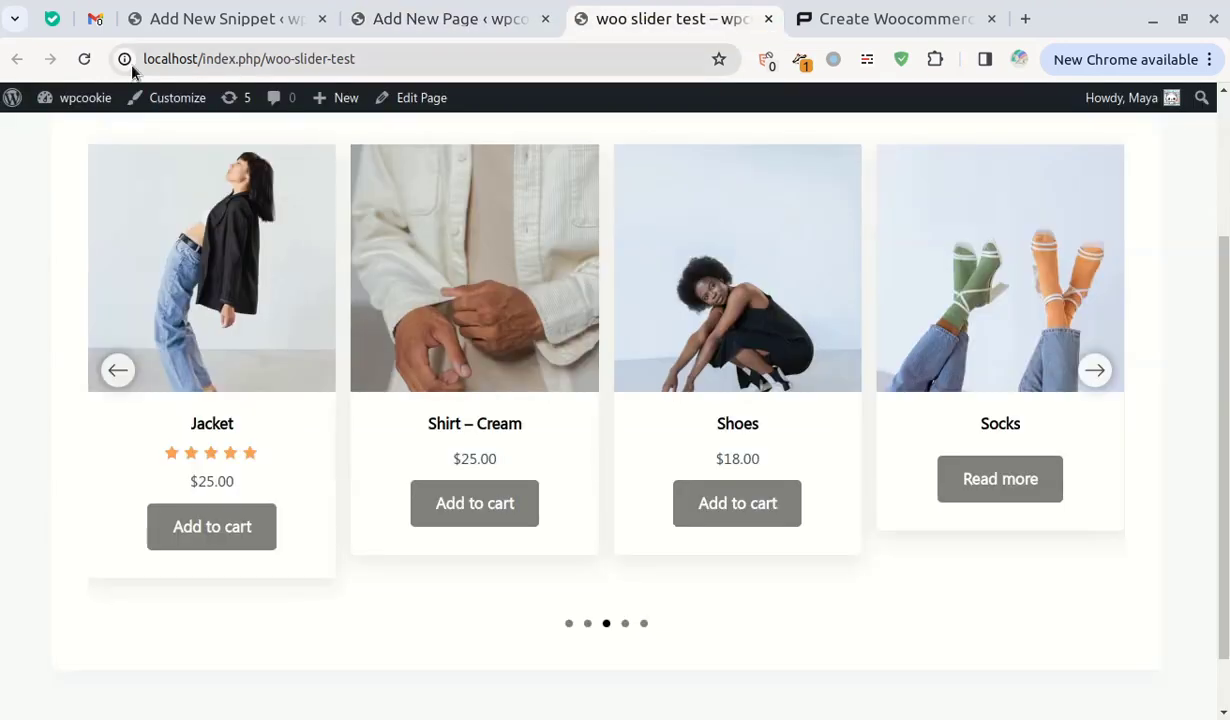
left_click(85, 58)
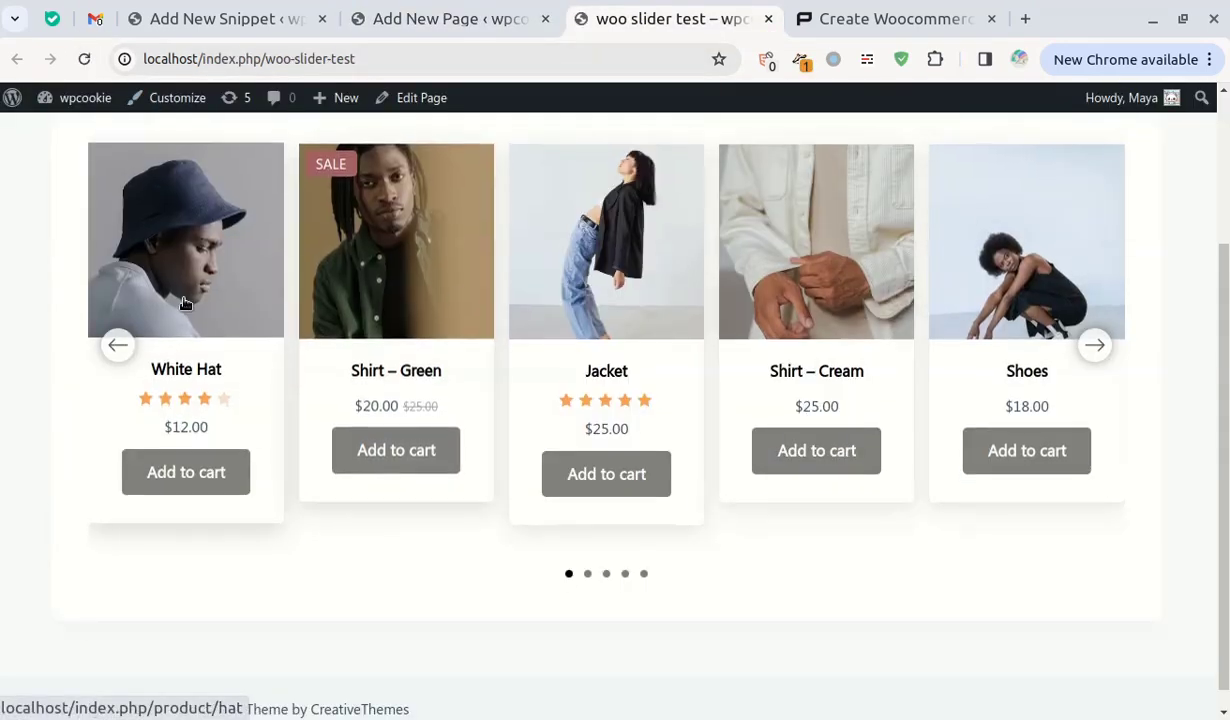
left_click(1095, 344)
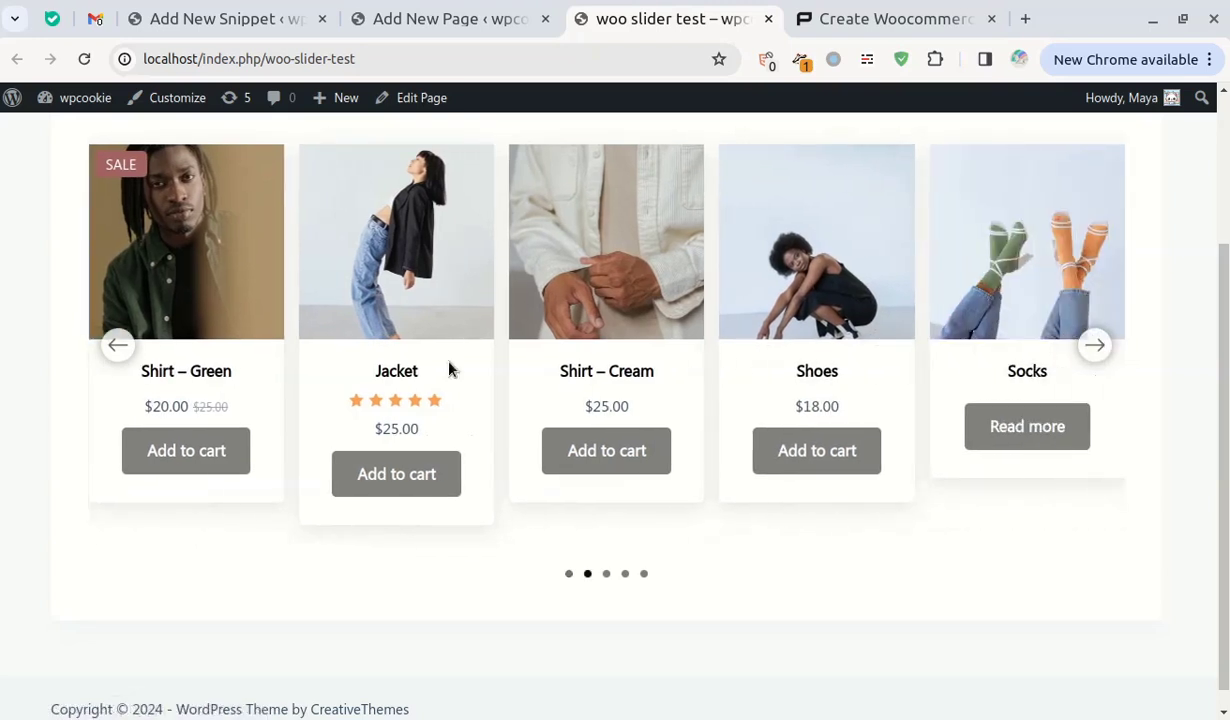
left_click(117, 344)
- Set the num value in the page's woo-slider shortcode to 15
left_click(452, 18)
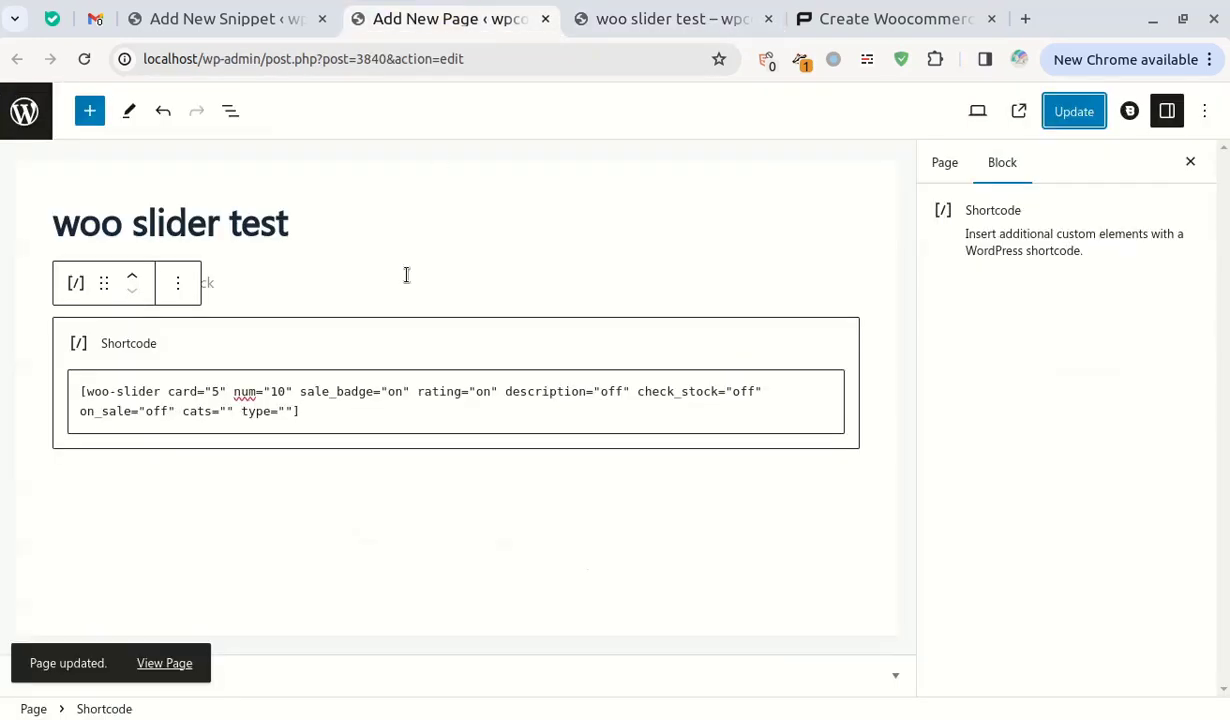
left_click(248, 385)
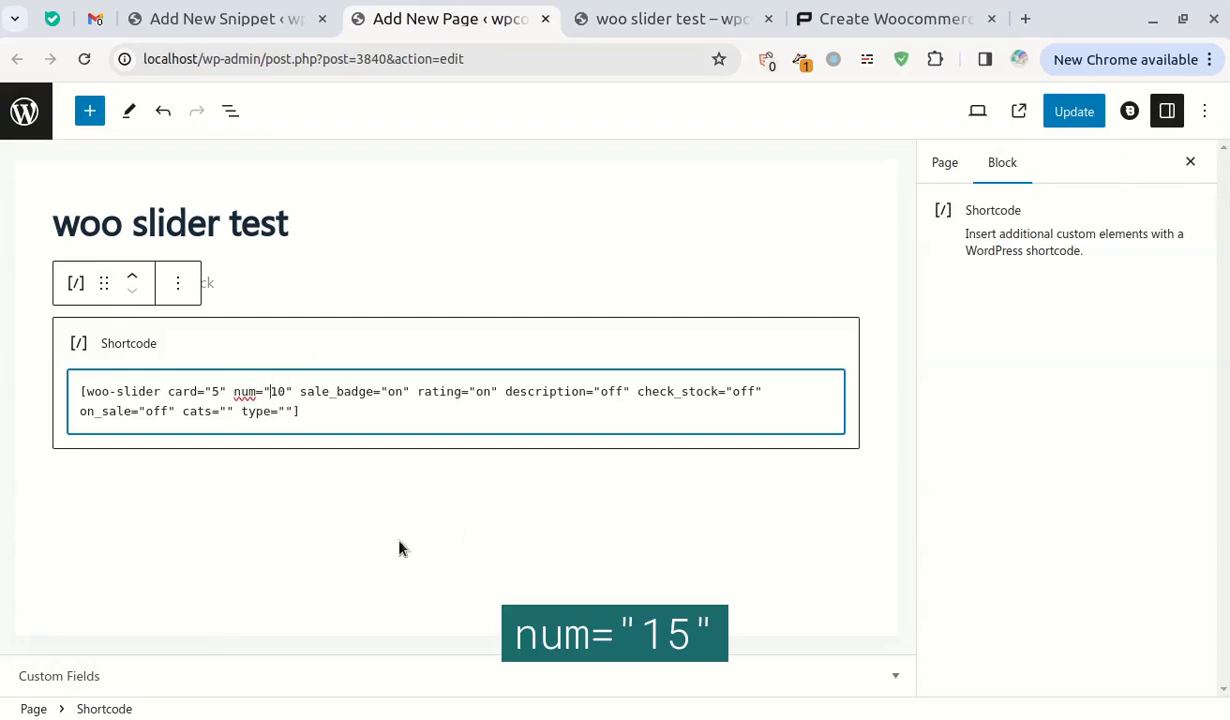
key("shift+Right")
key("shift+Right")
type("15")
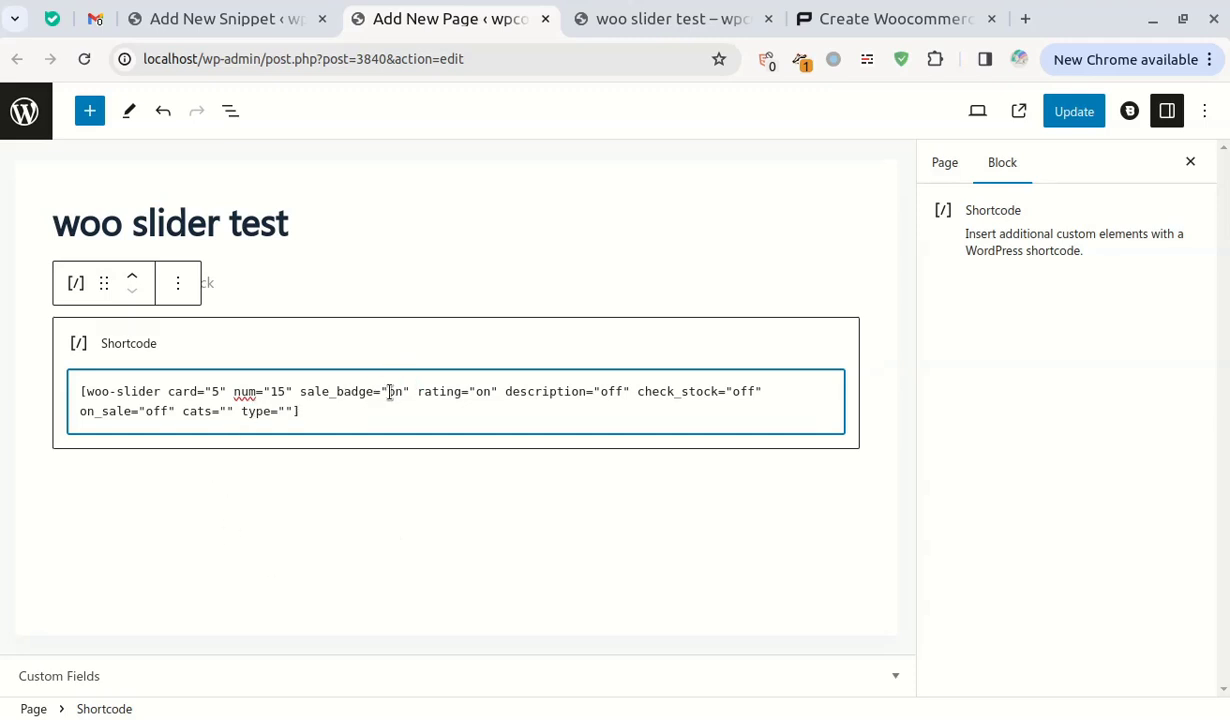
- Set card to 4 and sale_badge to off in the woo-slider shortcode, then update the page and reload its live view
key("ctrl+Tab")
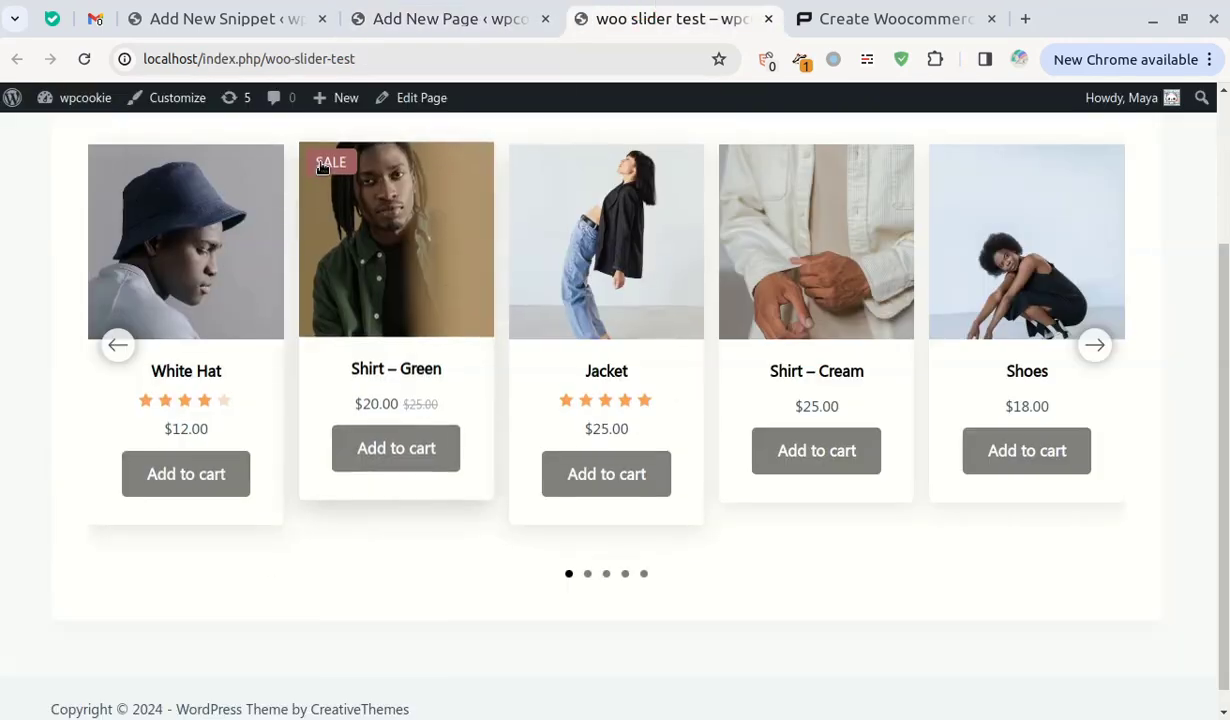
left_click(489, 18)
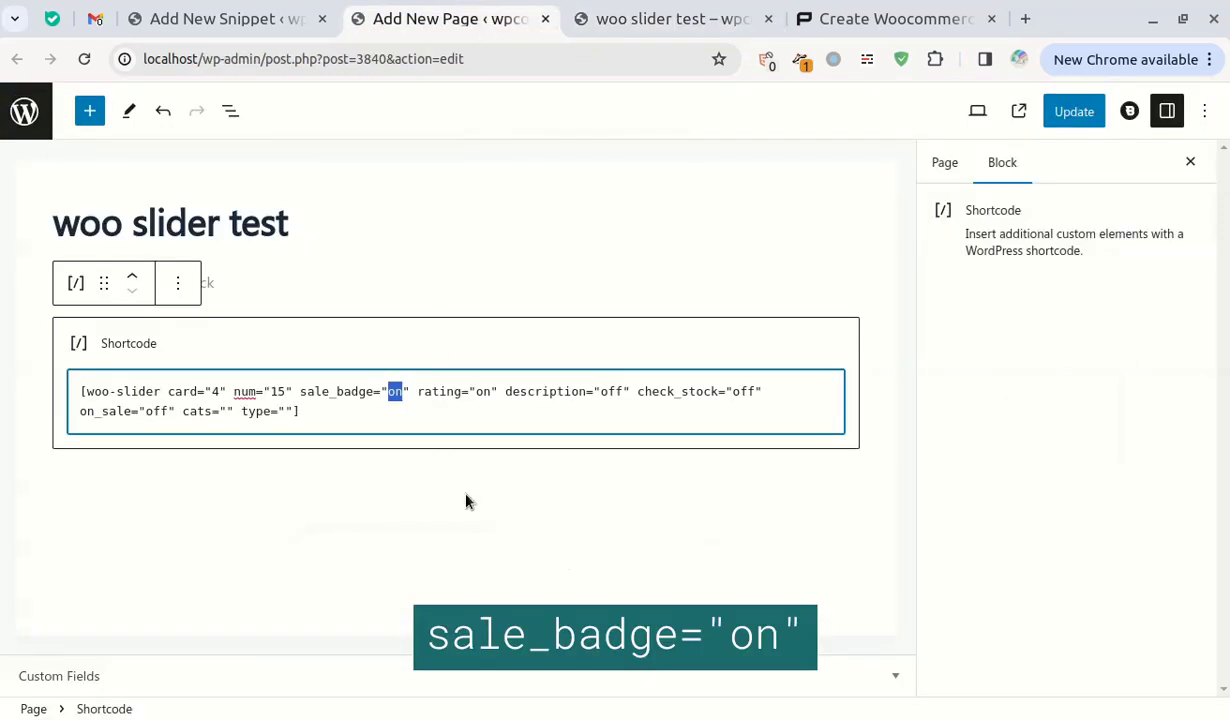
type("off")
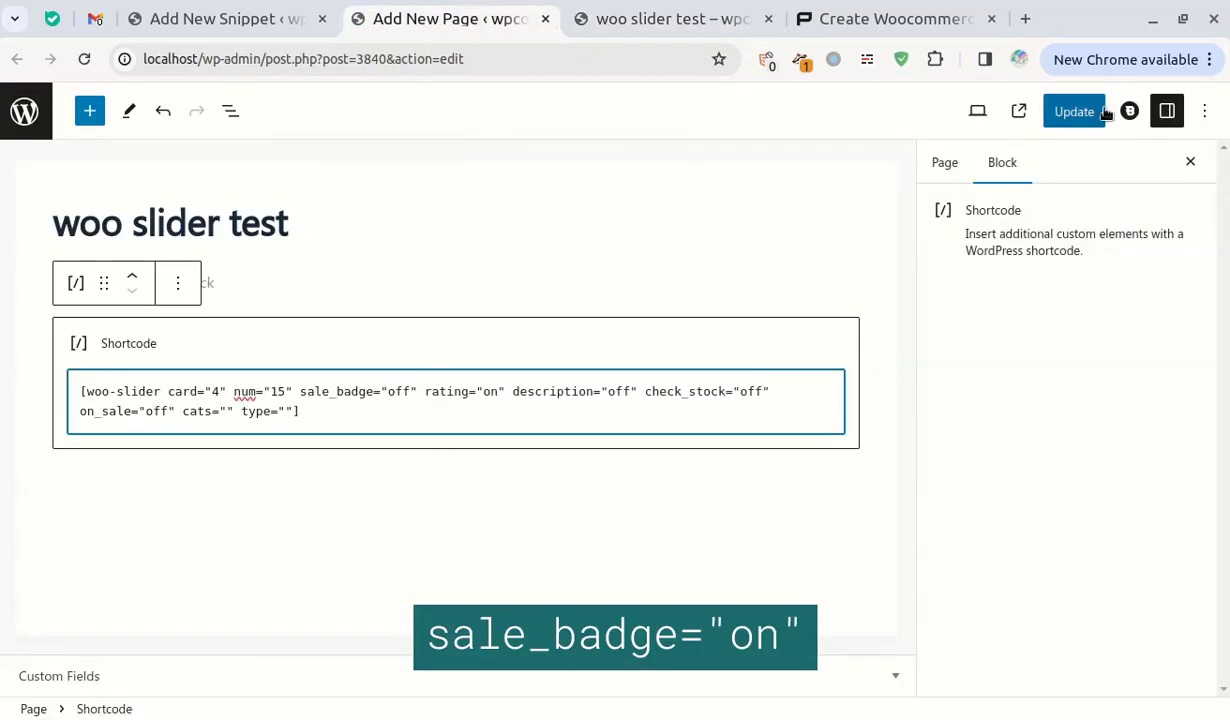
left_click(1098, 111)
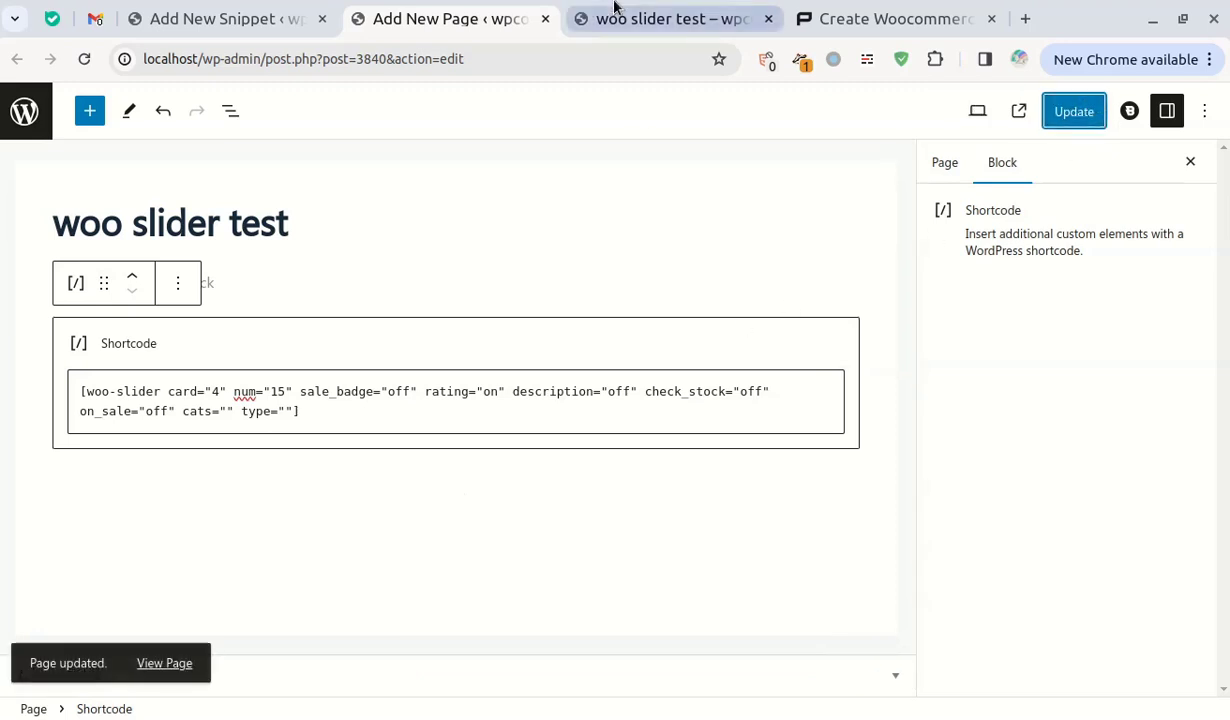
left_click(606, 10)
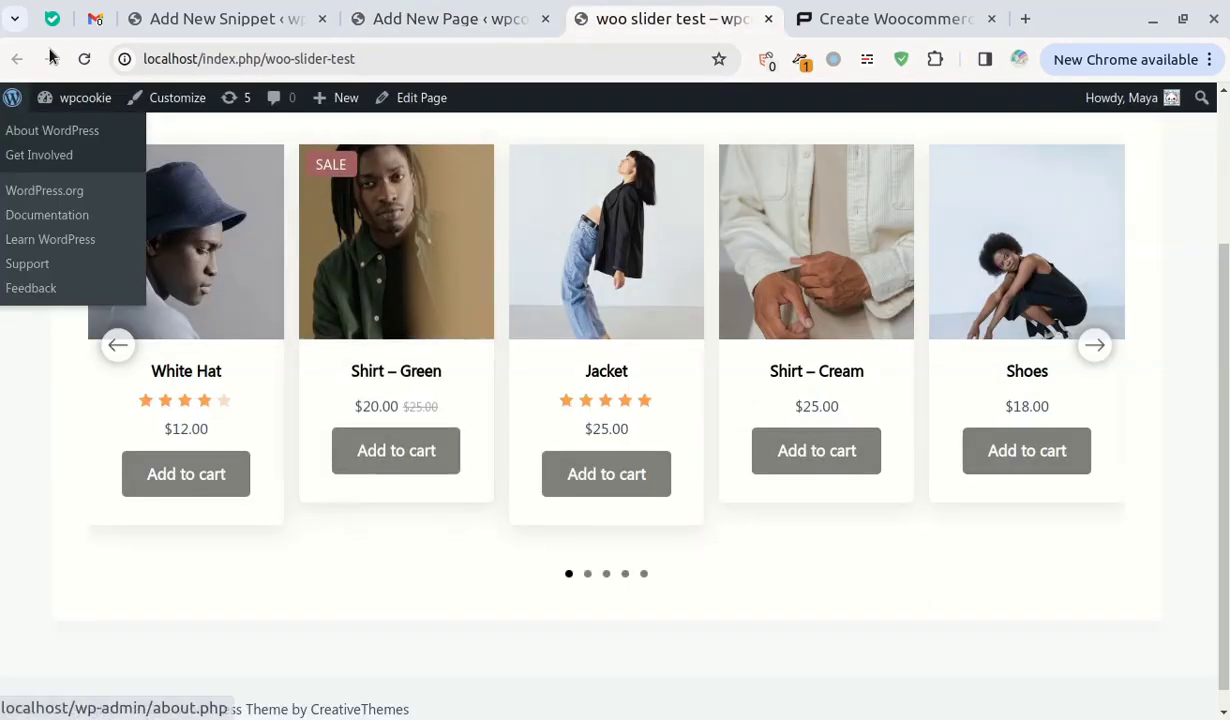
left_click(84, 59)
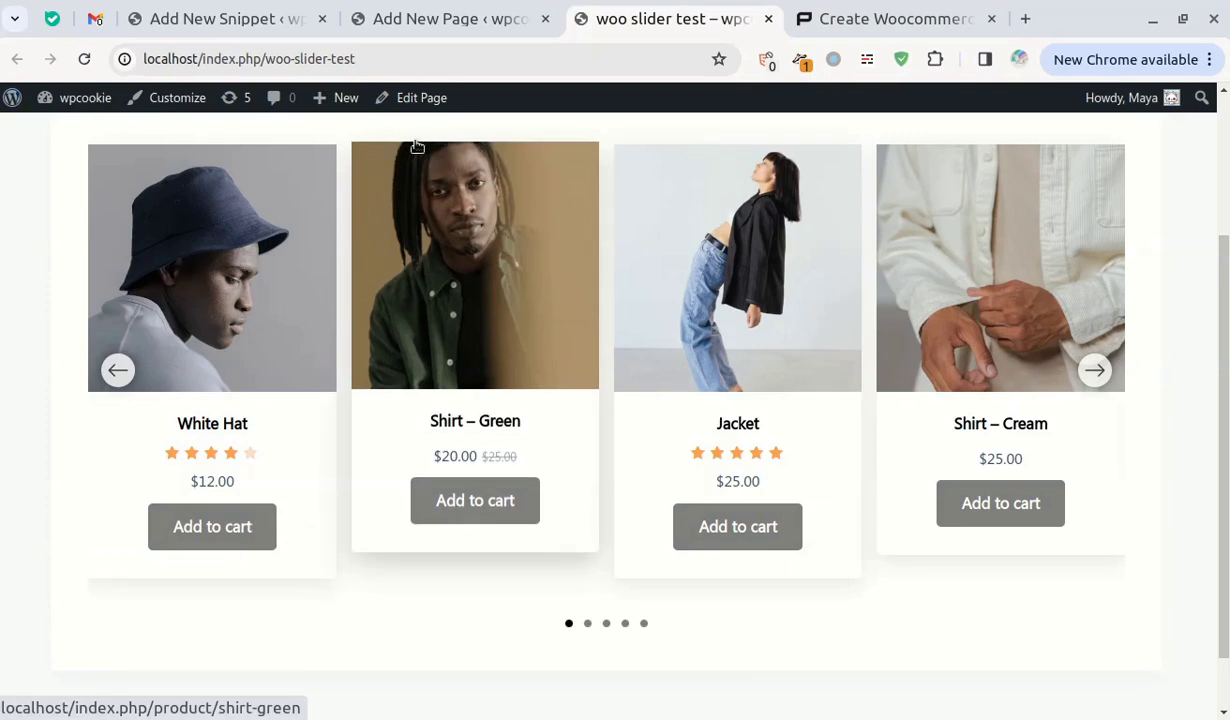
- Set sale_badge back to on and rating to off in the page's woo-slider shortcode
left_click(425, 12)
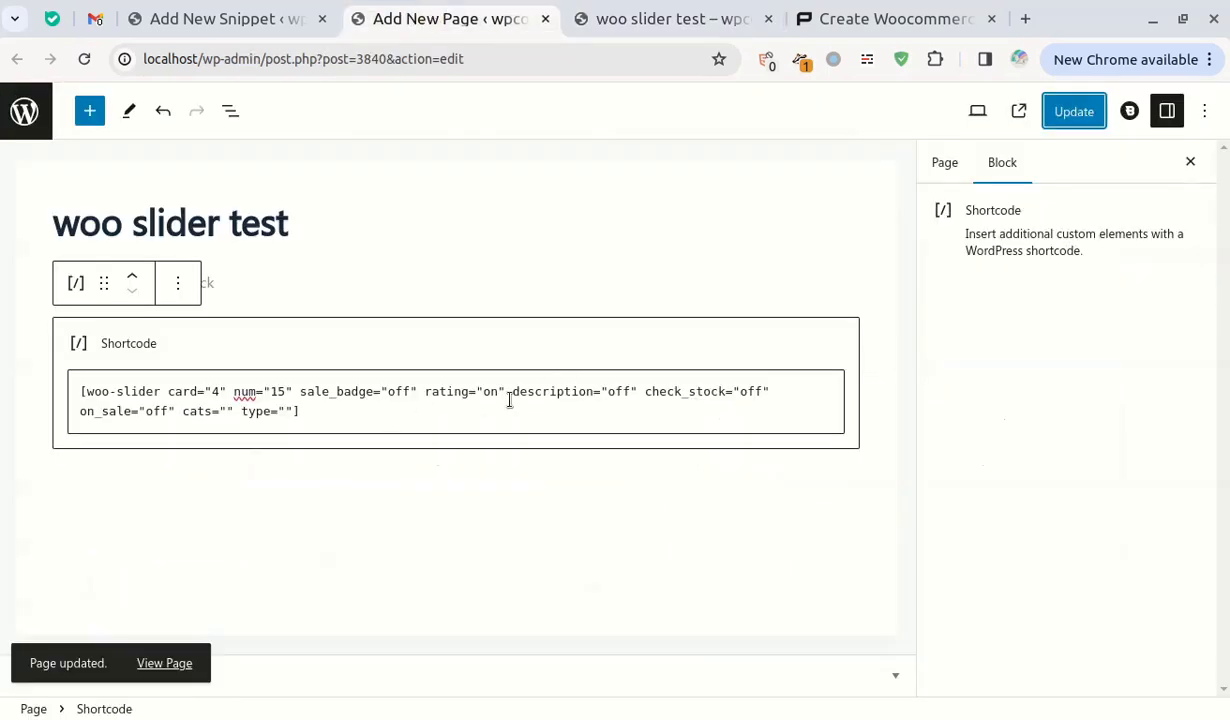
left_click_drag(396, 394, 409, 392)
type("n")
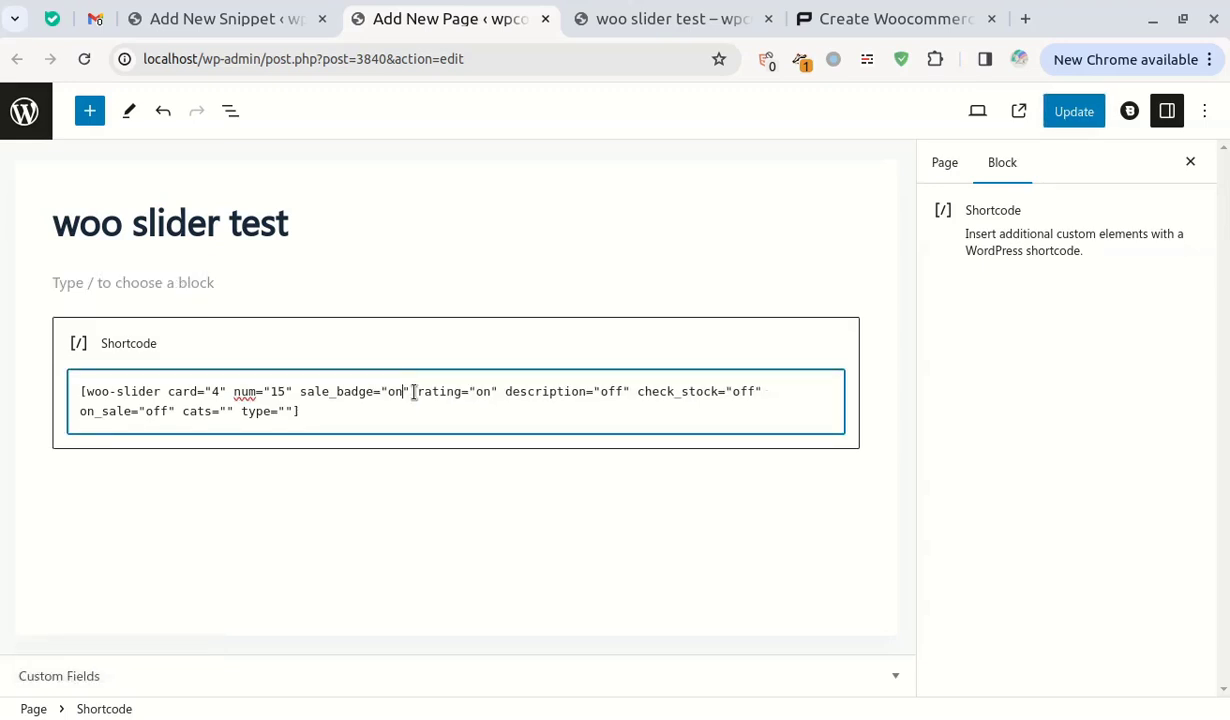
left_click_drag(476, 396, 484, 396)
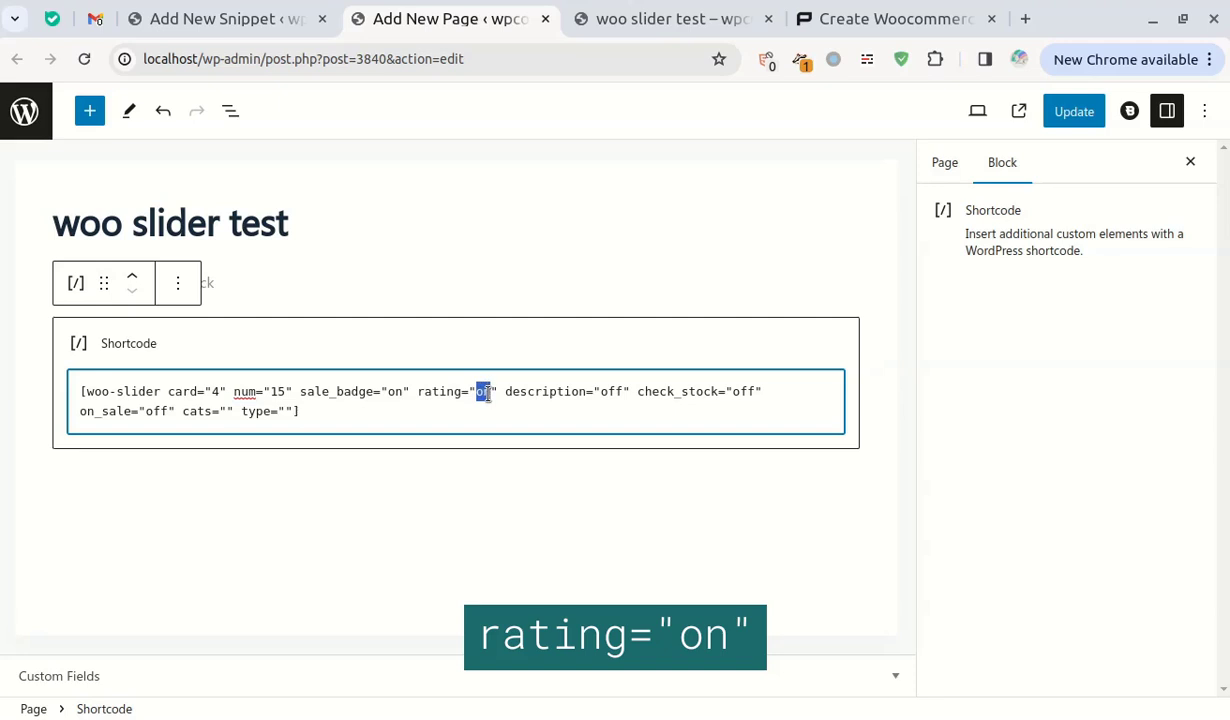
type("off")
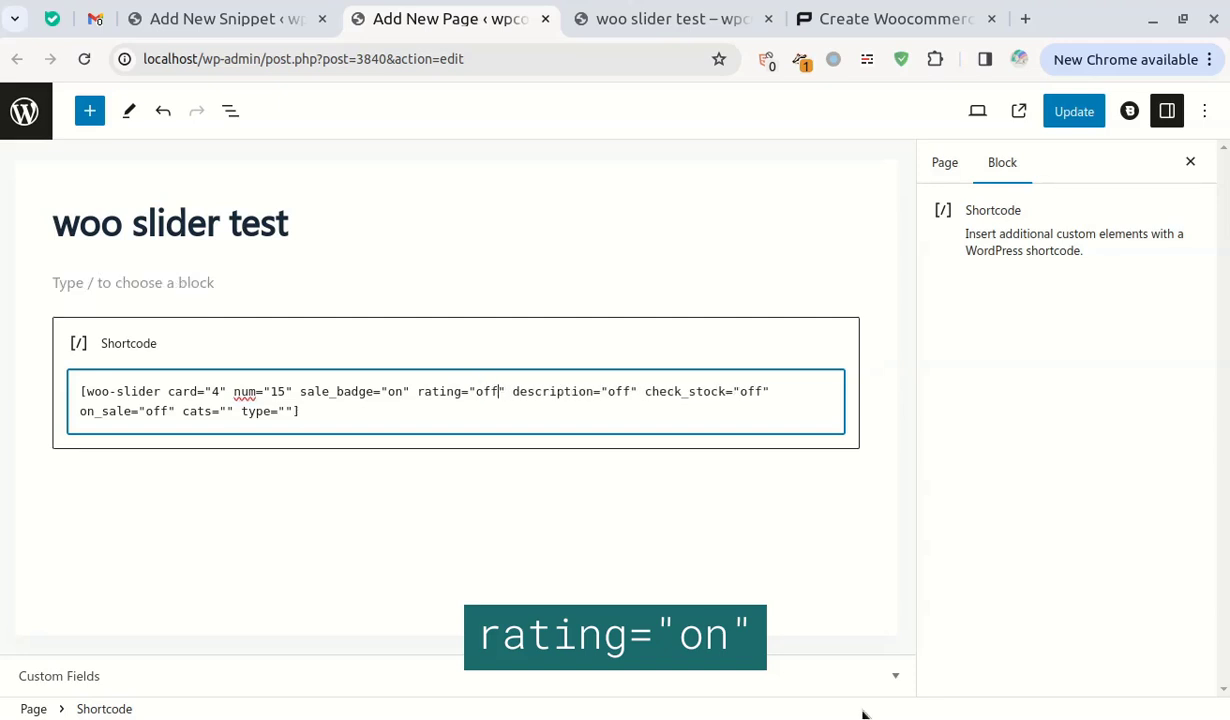
- Update the page with the rating switched off and reload the live woo slider test page
left_click(1068, 113)
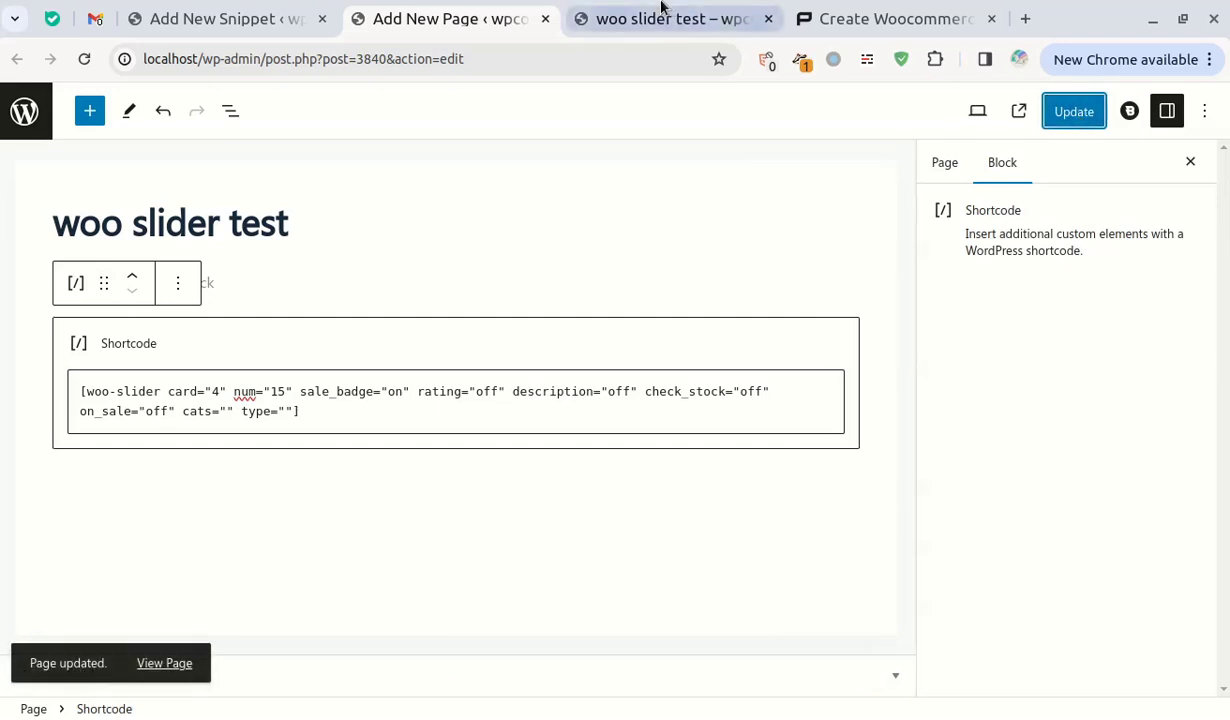
left_click(660, 18)
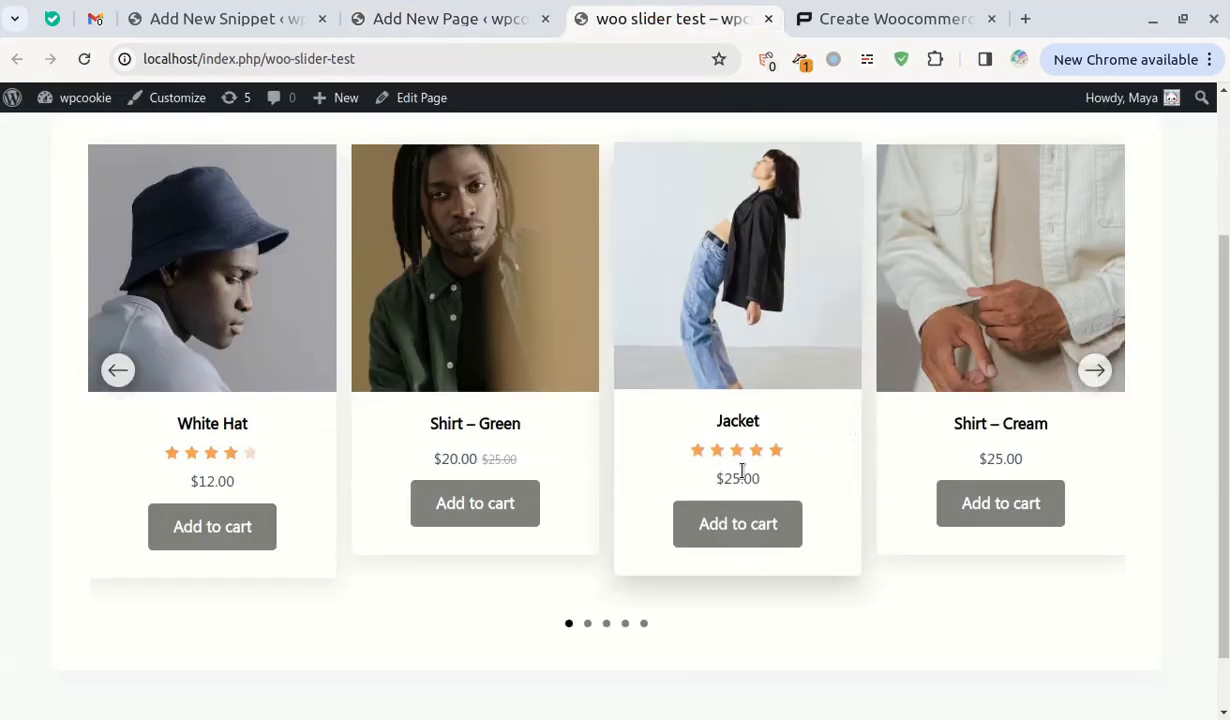
left_click(87, 64)
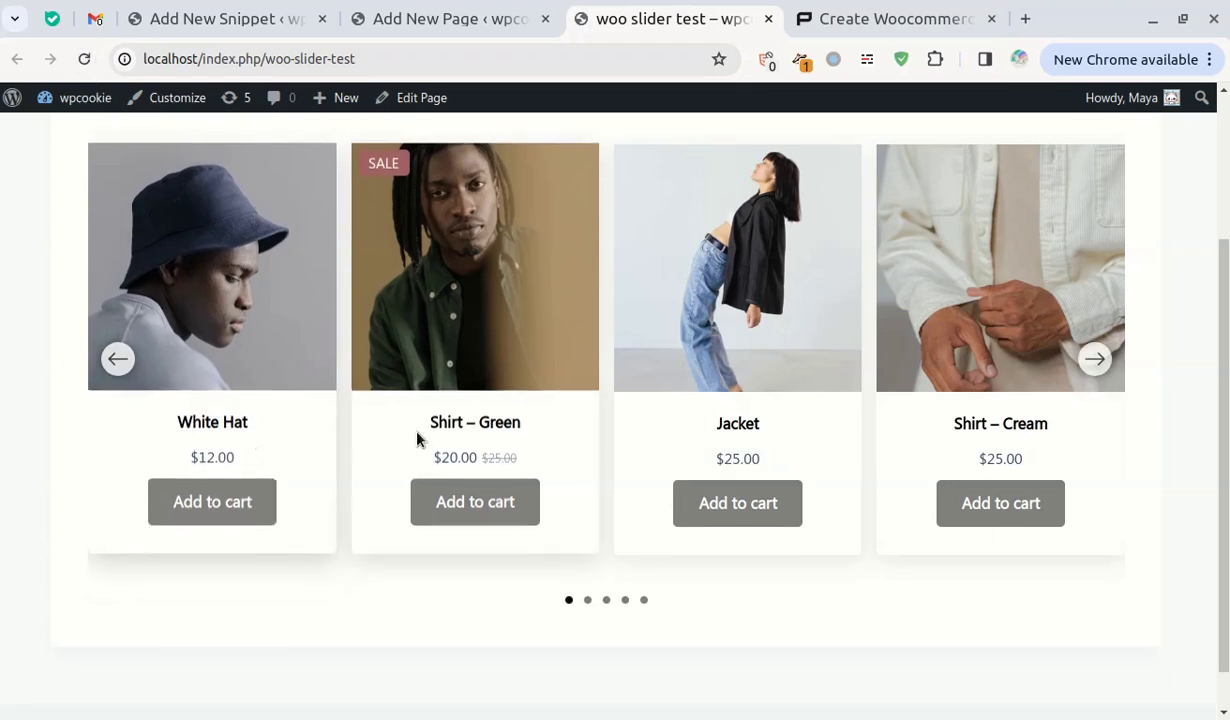
- Set rating back to on and description to on in the page's woo-slider shortcode
left_click(490, 7)
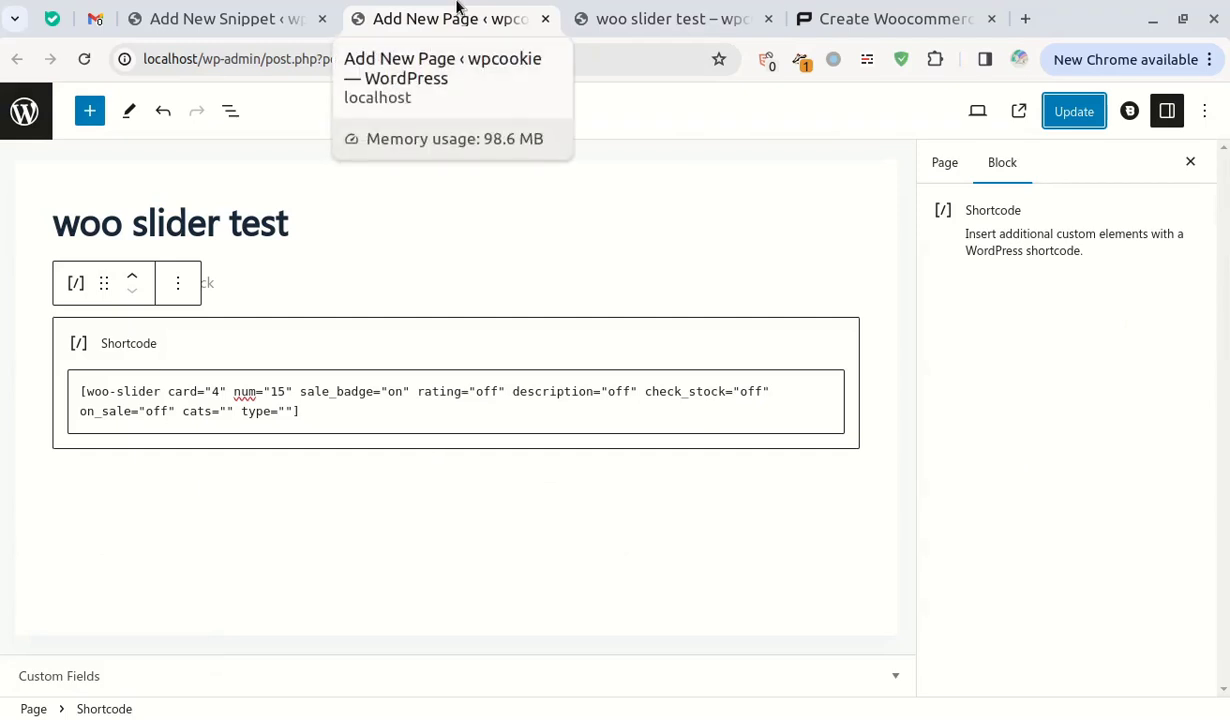
left_click_drag(483, 392, 497, 392)
type("n")
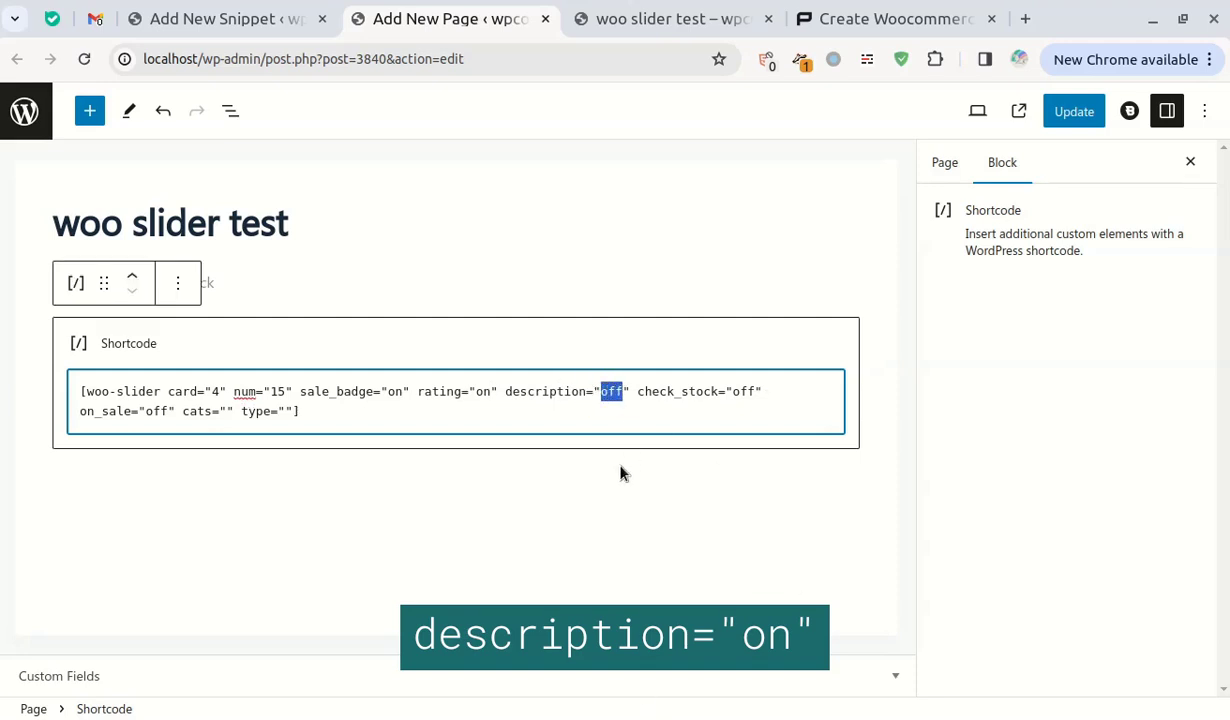
key("BackSpace")
type("n")
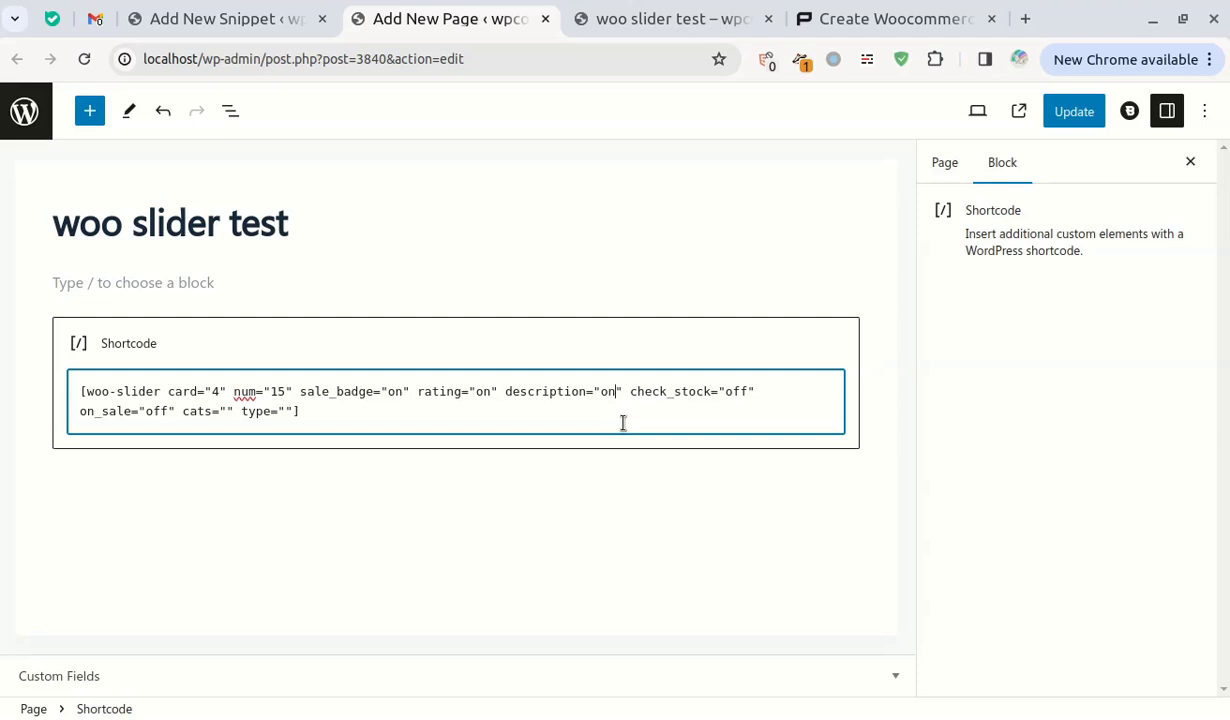
- Save the page with descriptions switched on and reload its live view
left_click(1068, 117)
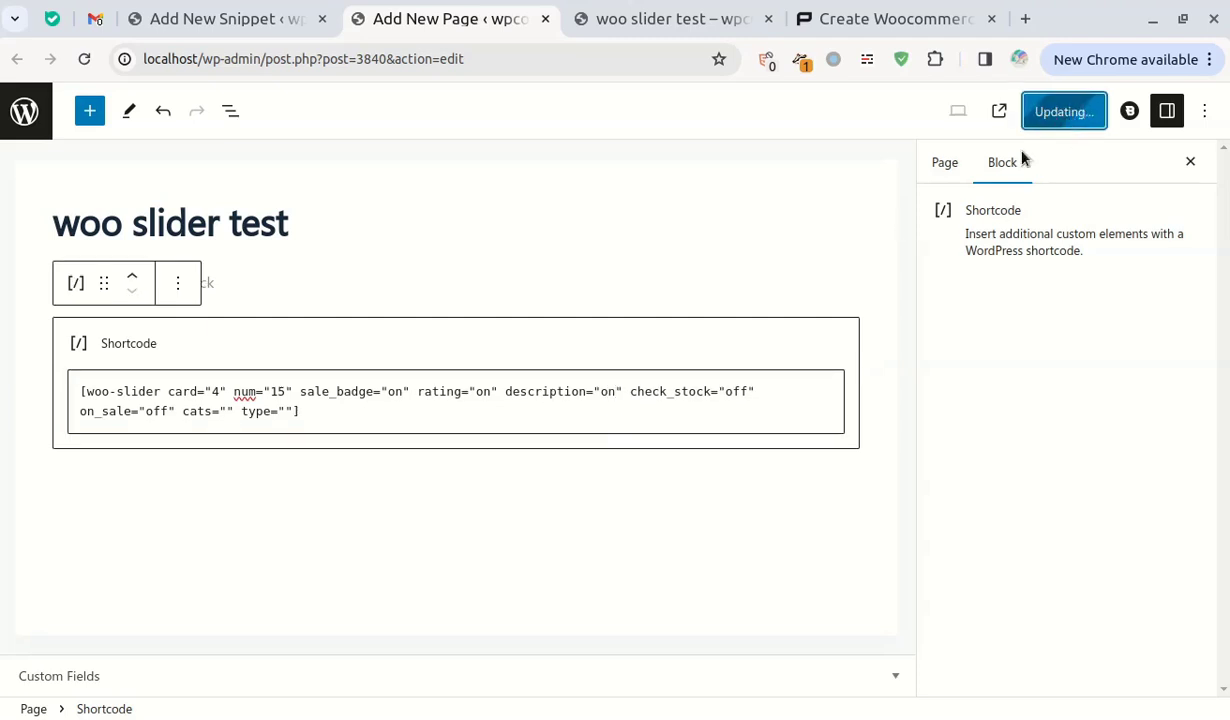
left_click(632, 20)
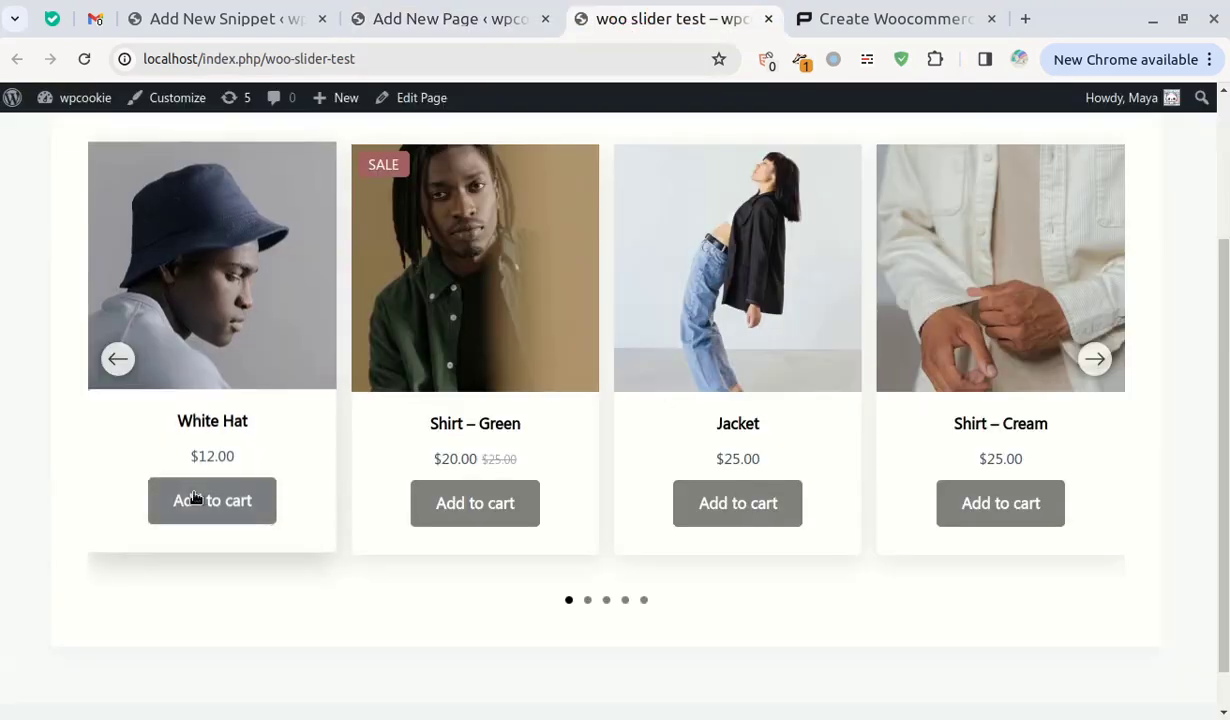
left_click(84, 59)
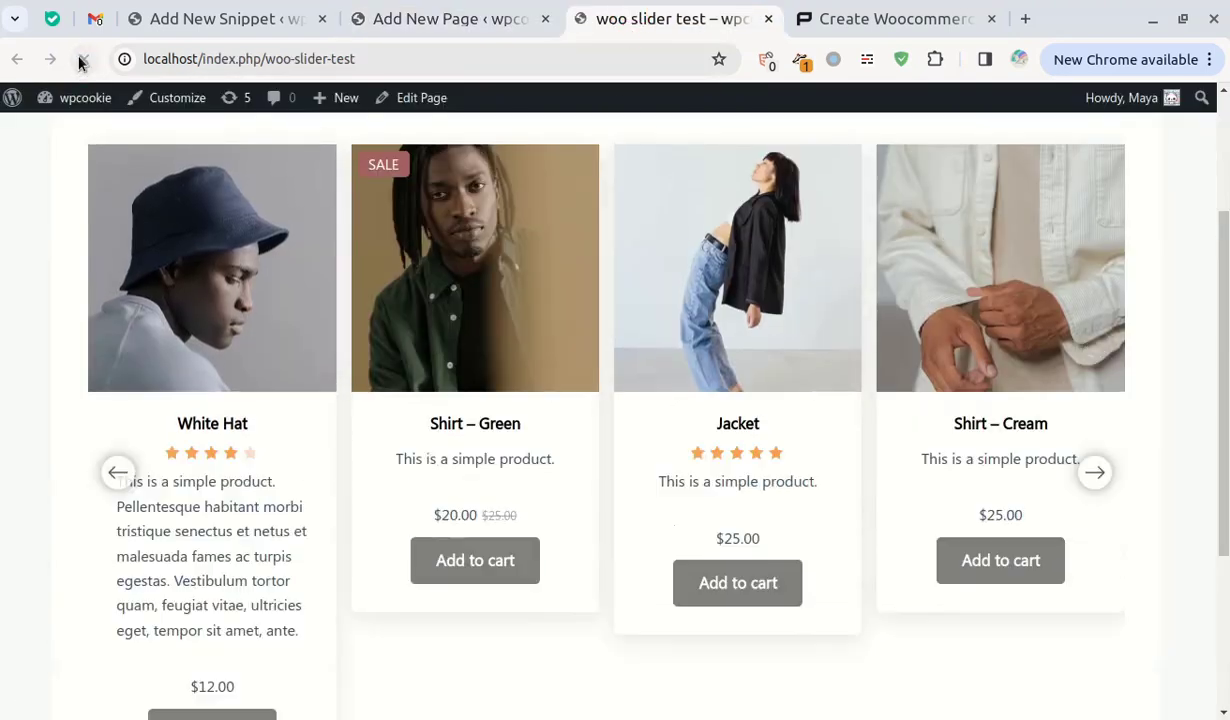
- Examine the product descriptions in the live carousel and move it one product forward
left_click_drag(193, 490, 172, 578)
left_click_drag(449, 458, 540, 458)
left_click_drag(721, 481, 1155, 519)
left_click(1155, 519)
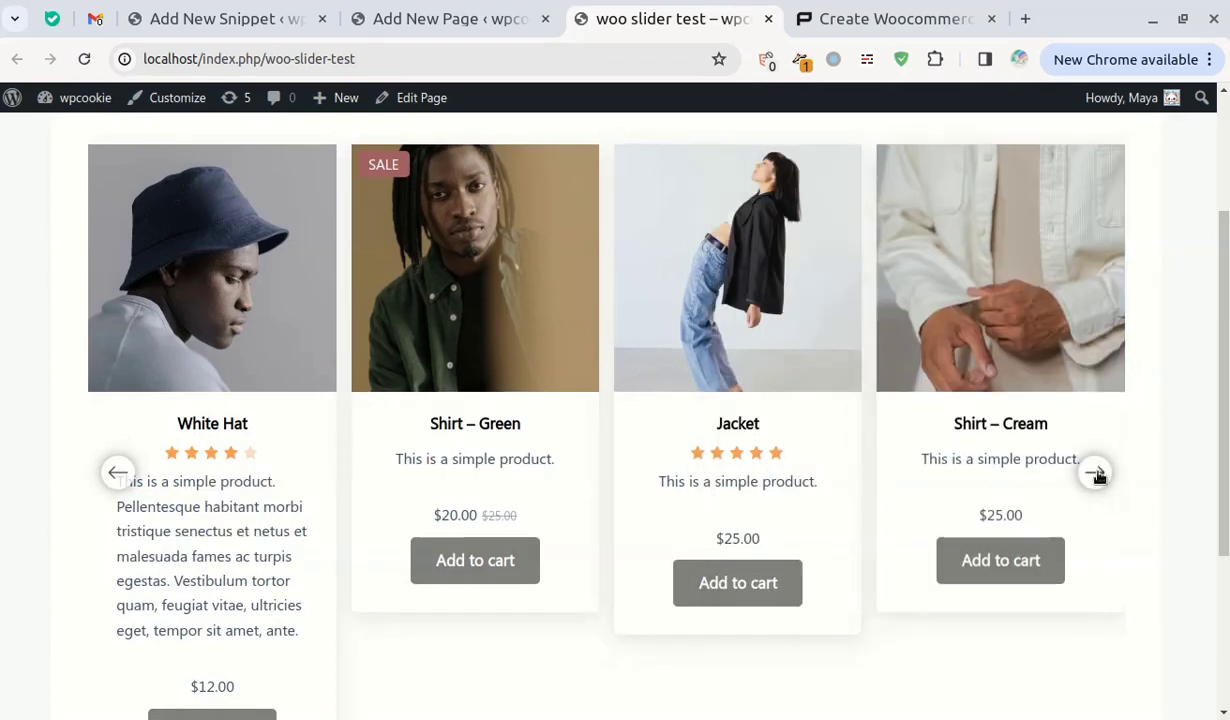
left_click(1095, 472)
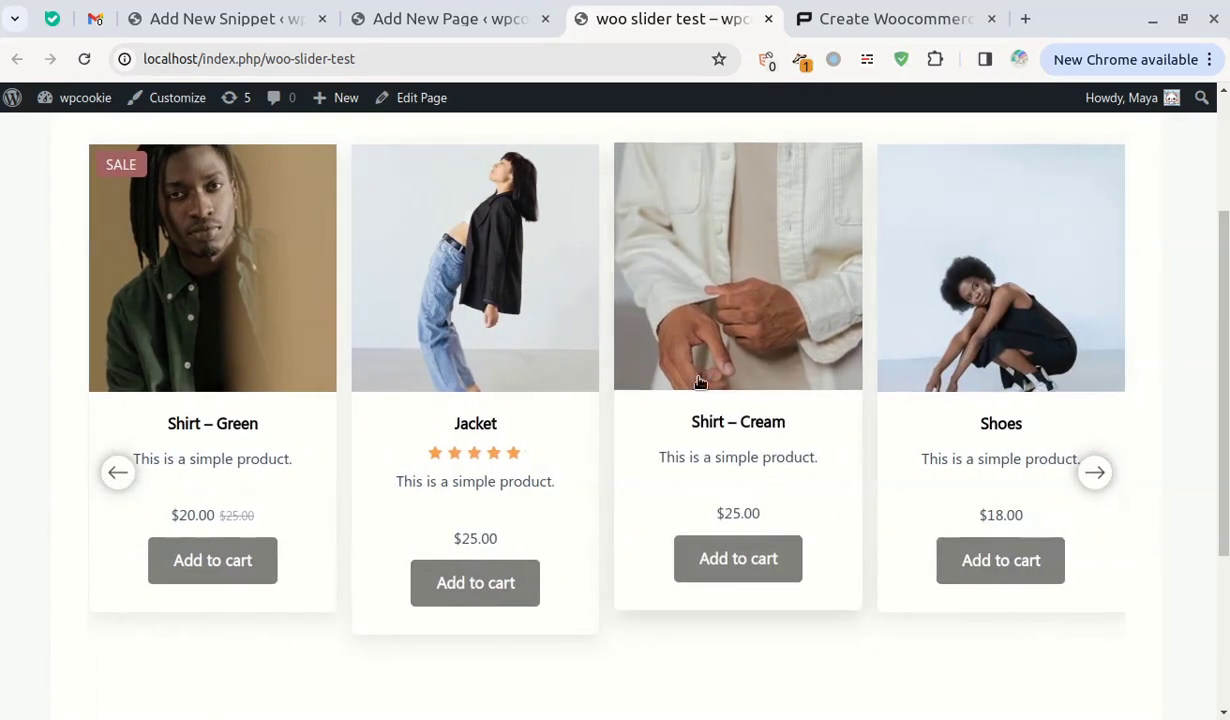
- Set description back to off and check_stock to on in the page's woo-slider shortcode
left_click(505, 10)
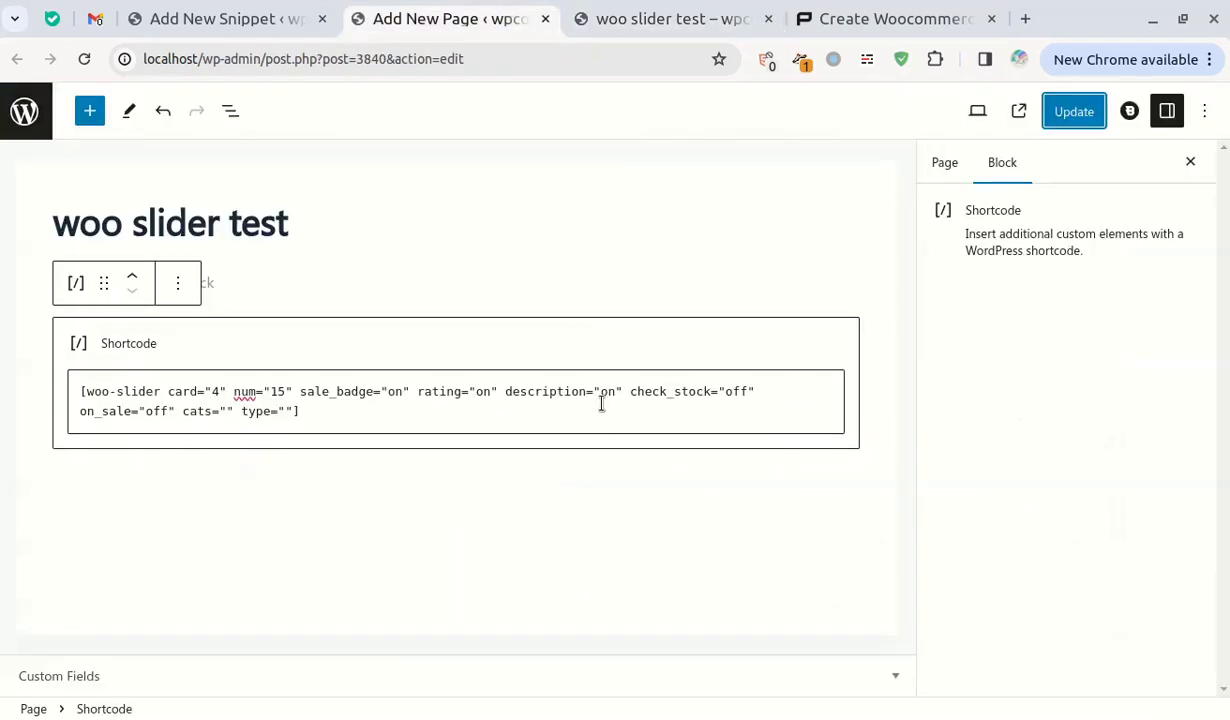
left_click_drag(599, 394, 613, 393)
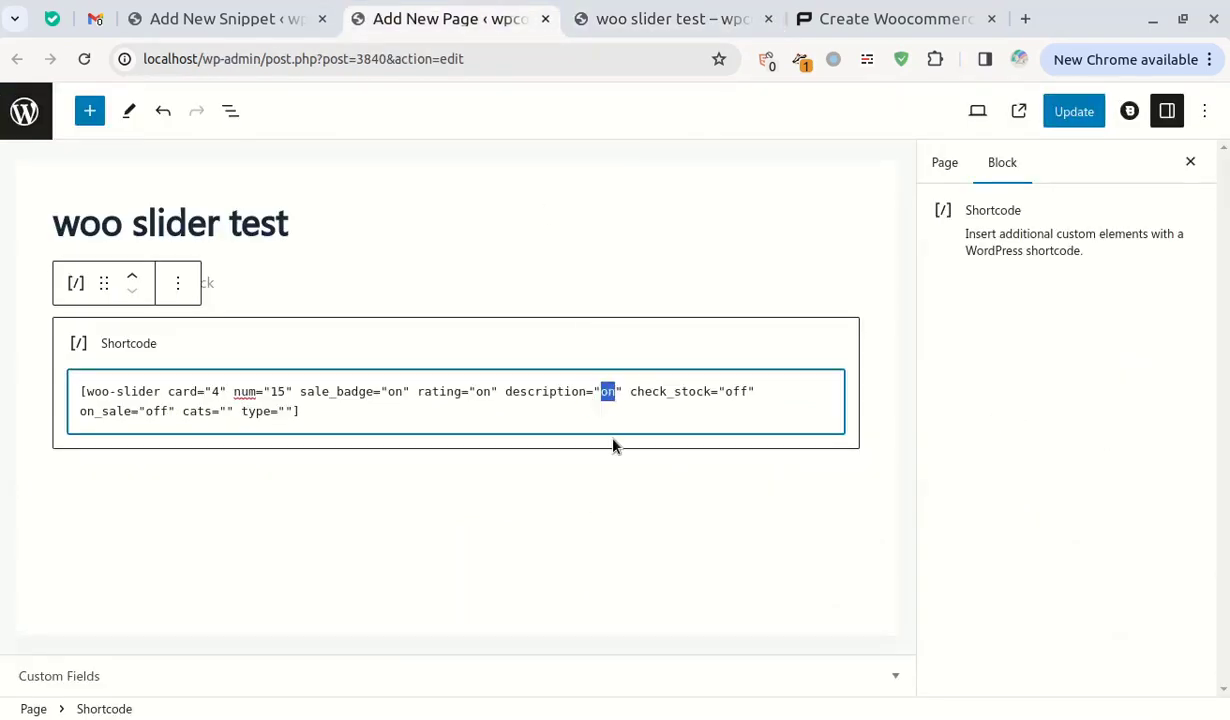
type("off")
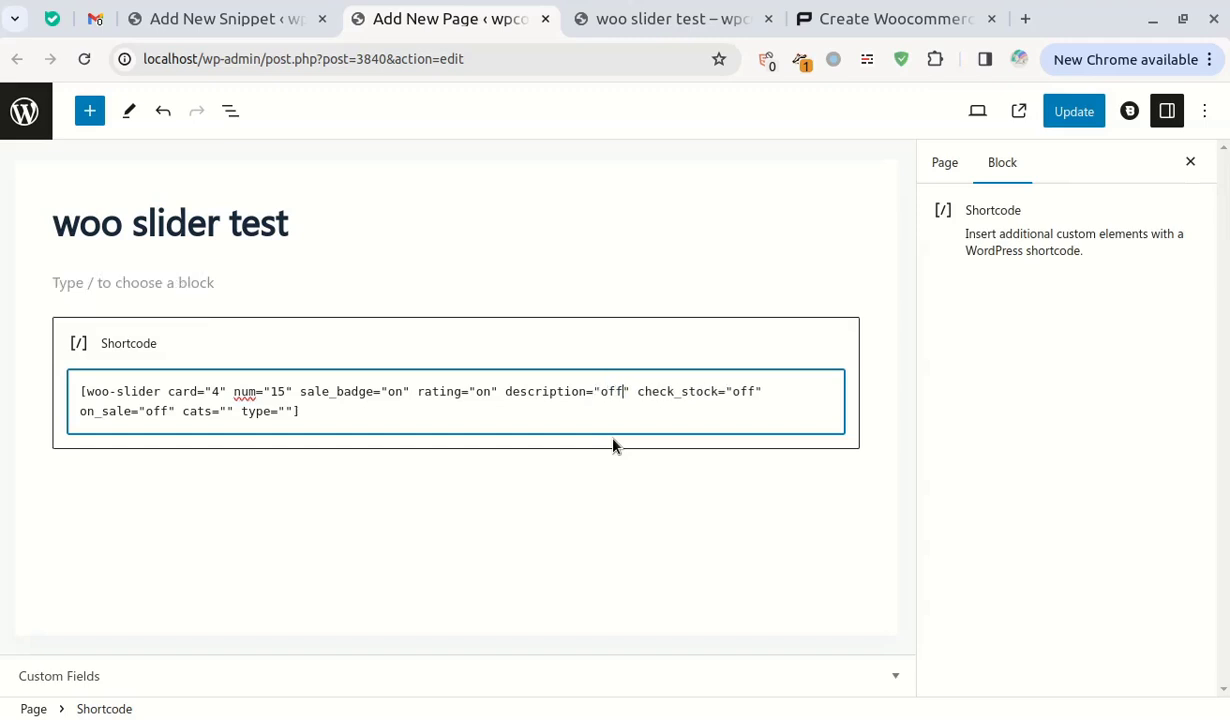
left_click(714, 396)
left_click_drag(731, 391, 752, 391)
type("on")
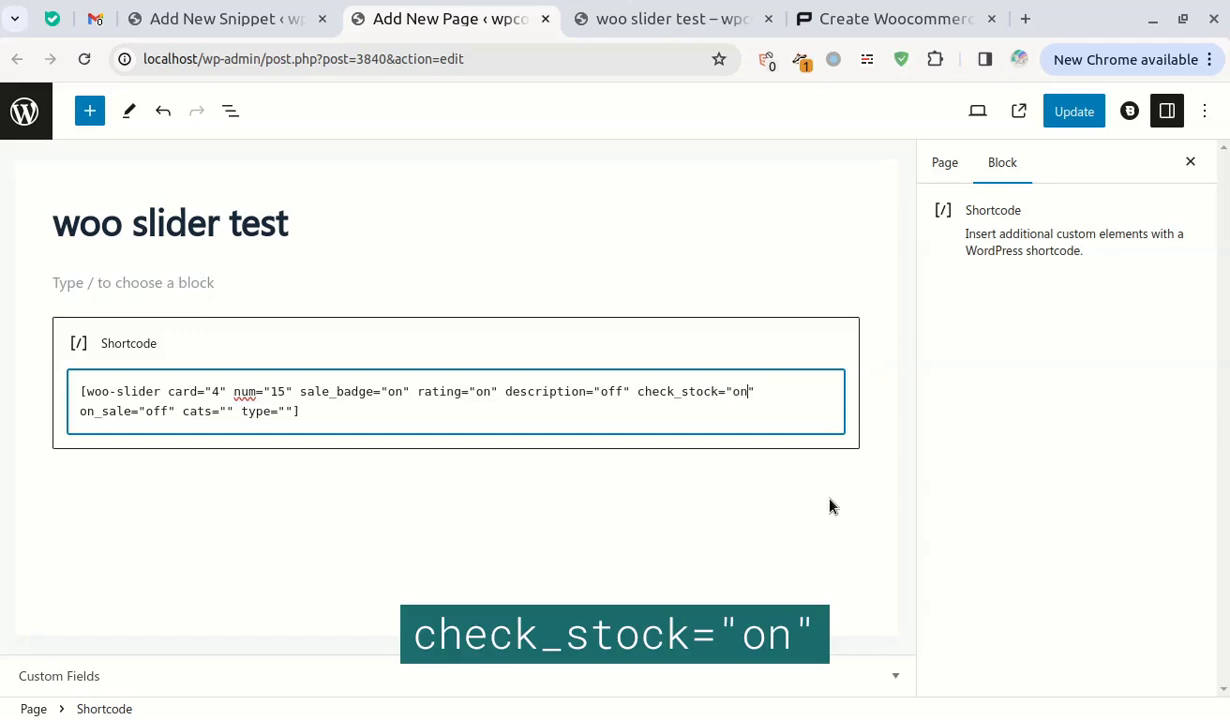
- Update the page with check_stock switched on and reload the live woo slider test page
left_click(1050, 111)
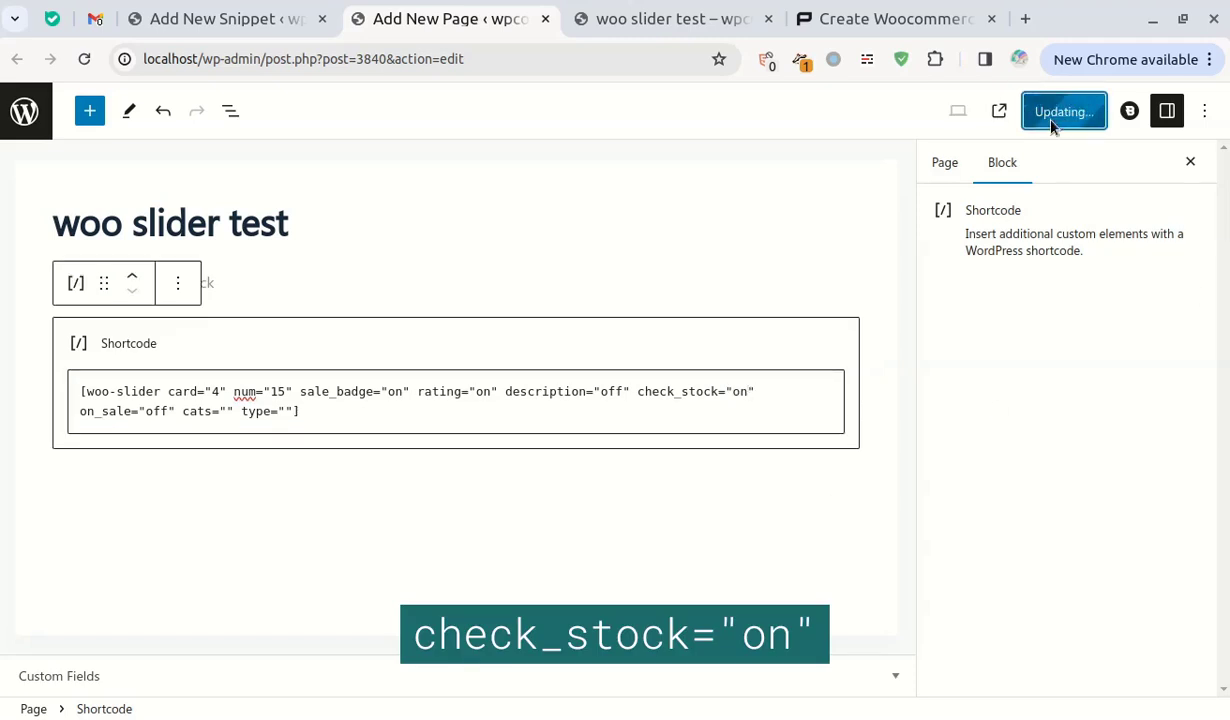
left_click(611, 14)
mouse_move(60, 105)
left_click(84, 58)
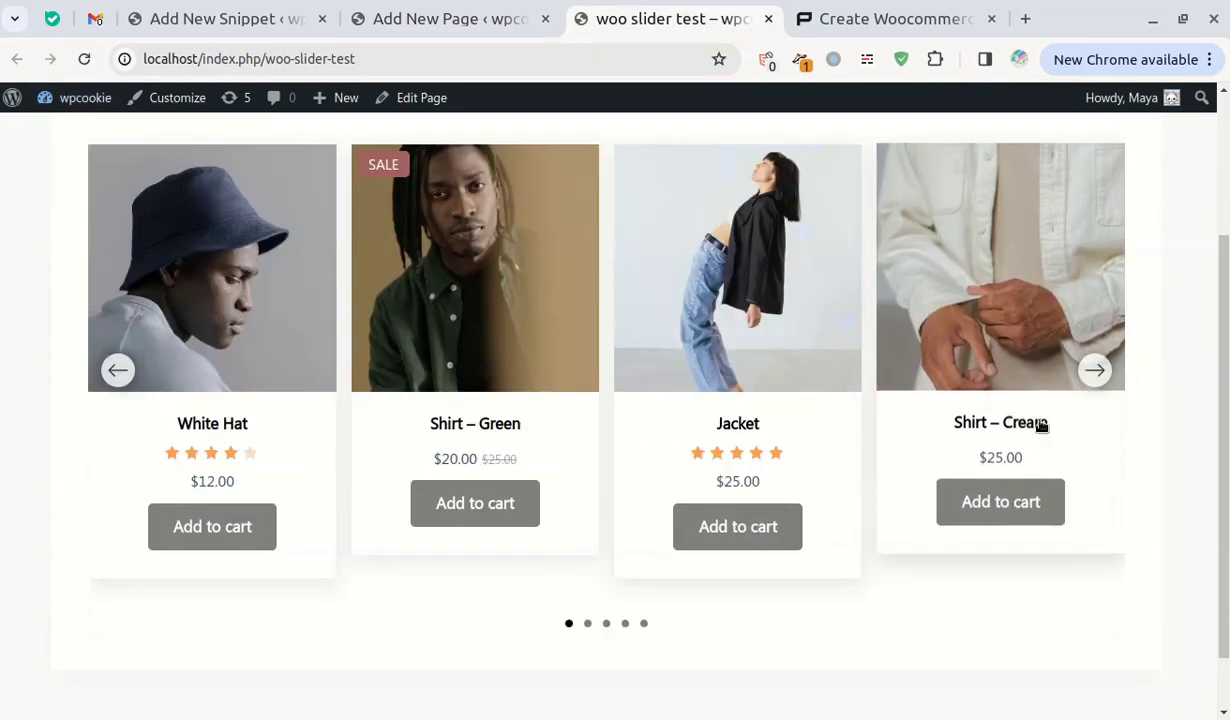
- Move the live carousel forward to its last product to check which items are listed
left_click(1094, 372)
left_click(1094, 372)
left_click(1094, 372)
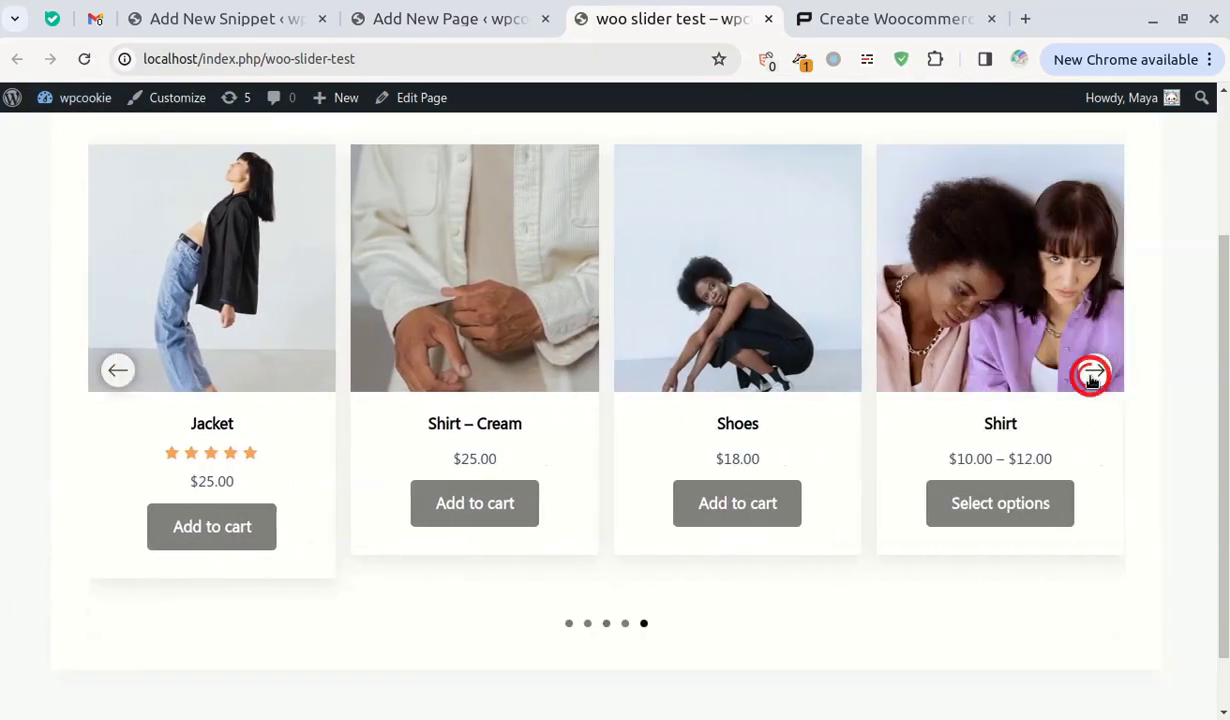
left_click(1094, 372)
left_click(1094, 372)
left_click(1094, 372)
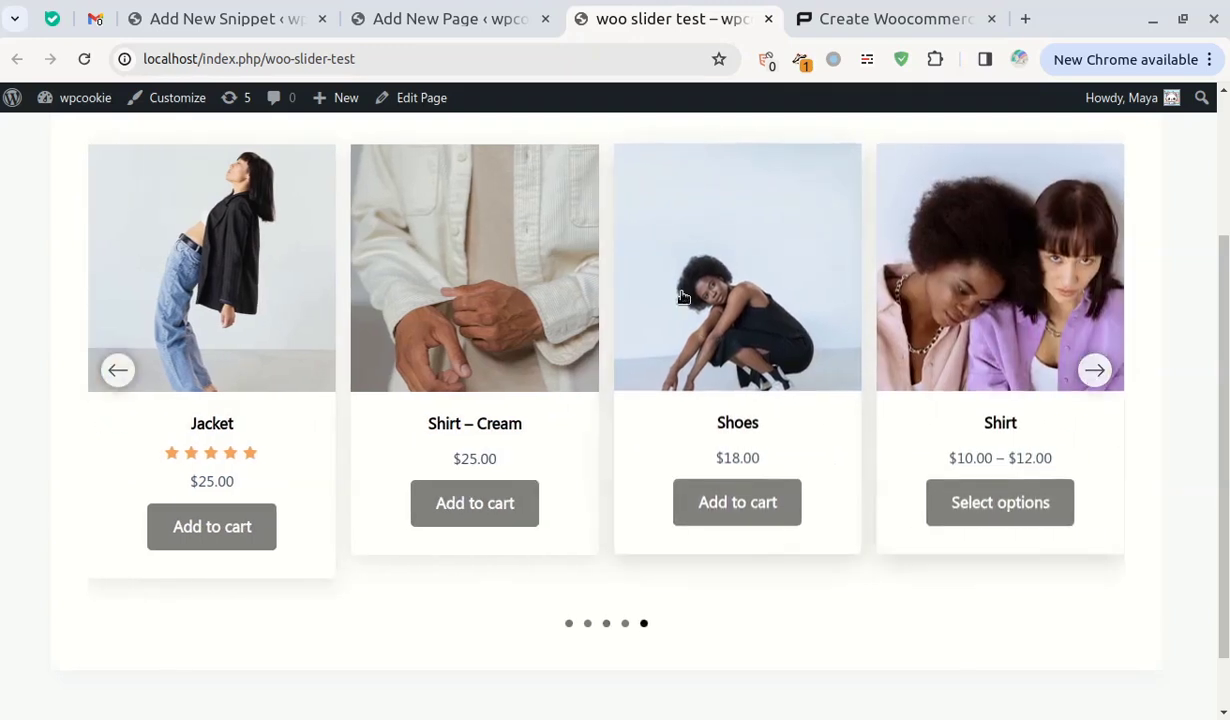
- Set check_stock back to off and on_sale to on in the page's woo-slider shortcode
left_click(483, 16)
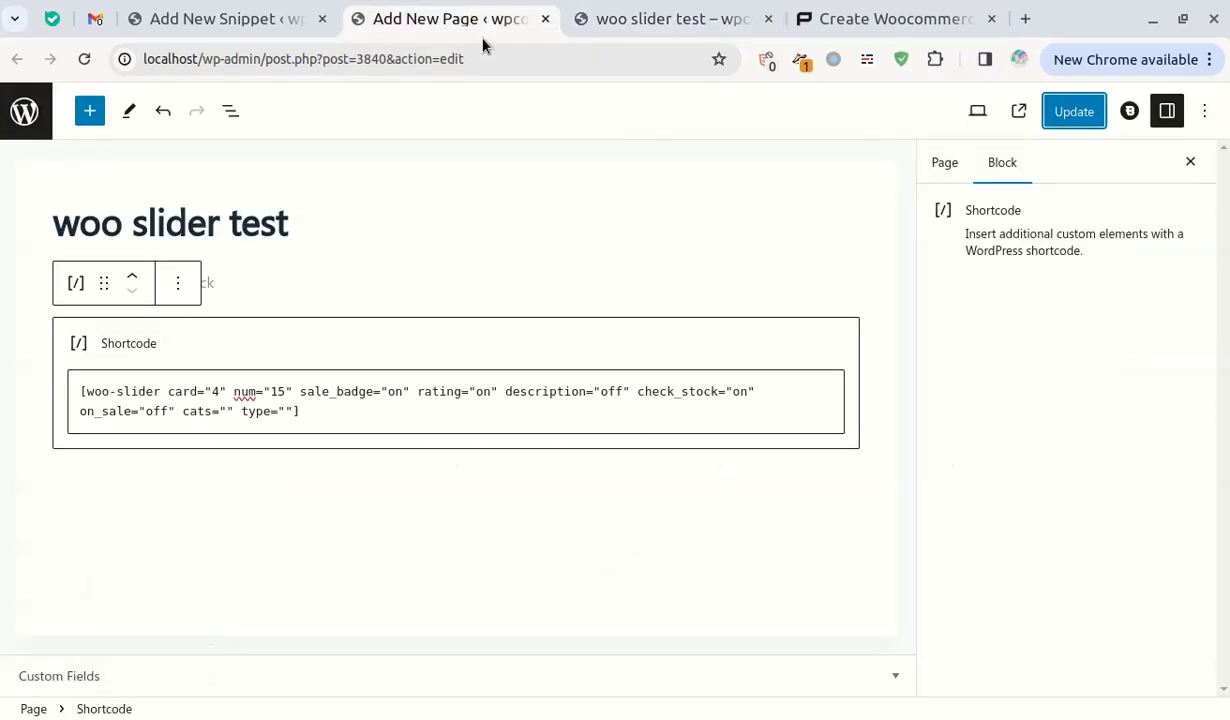
double_click(737, 391)
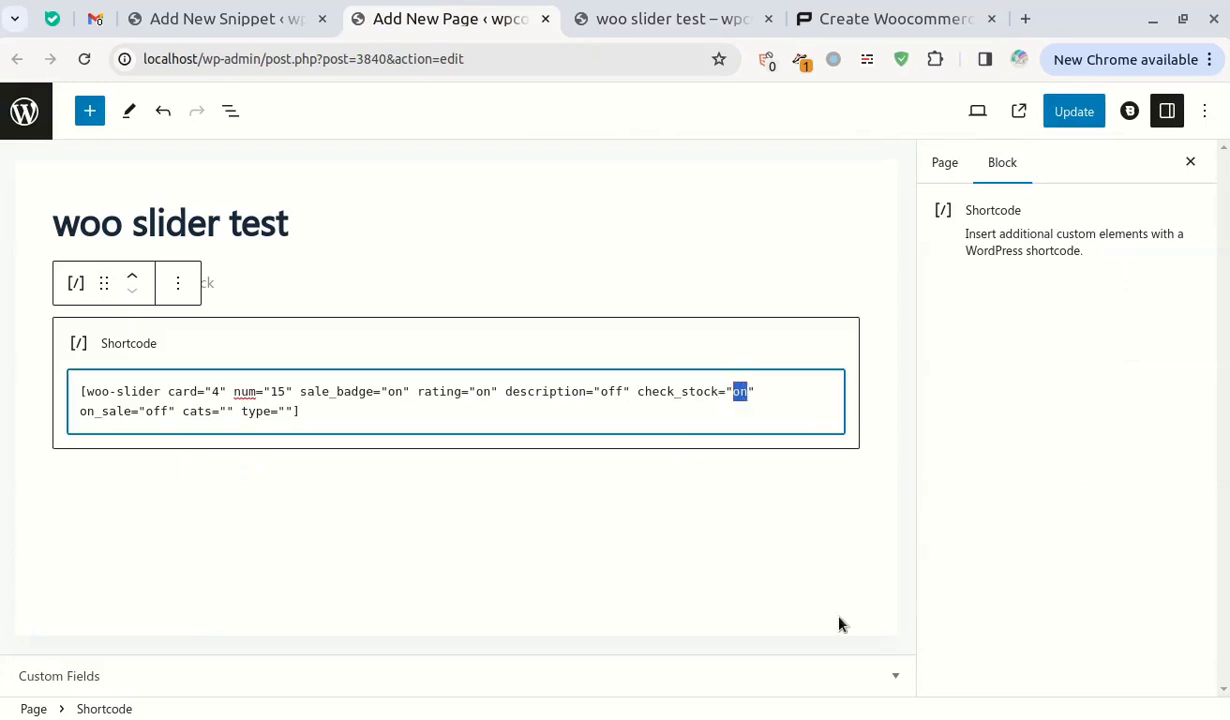
type("o")
left_click(124, 411)
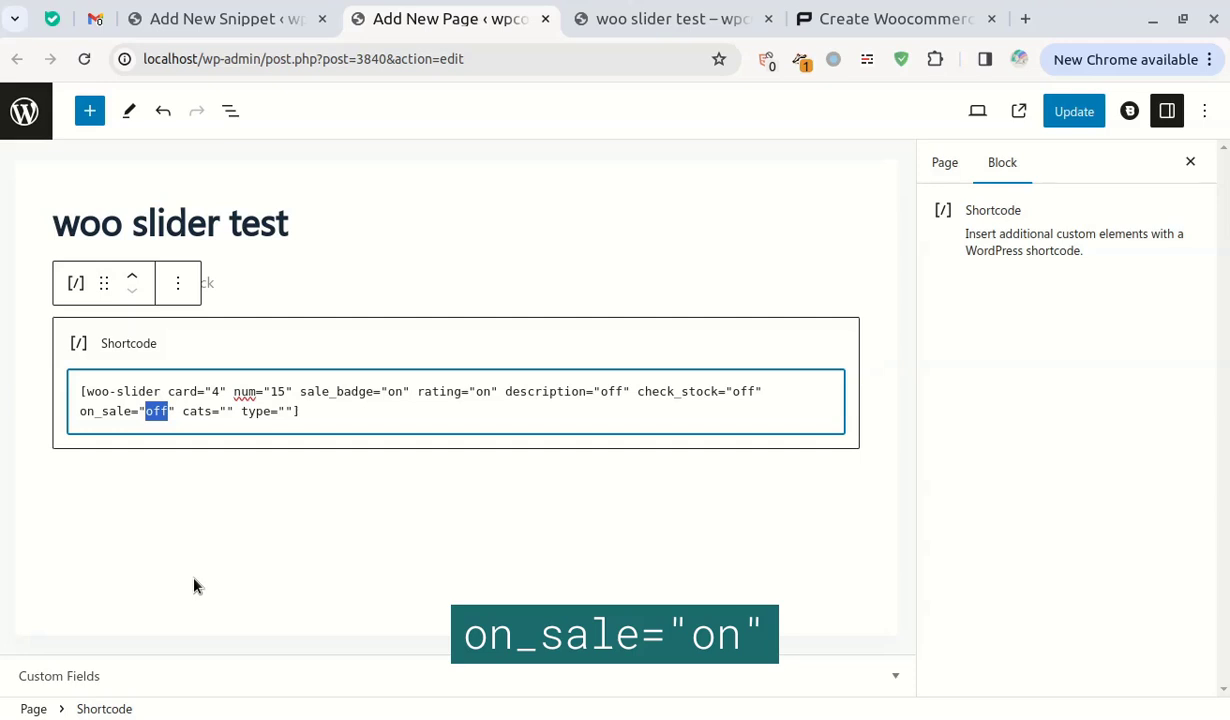
type("on")
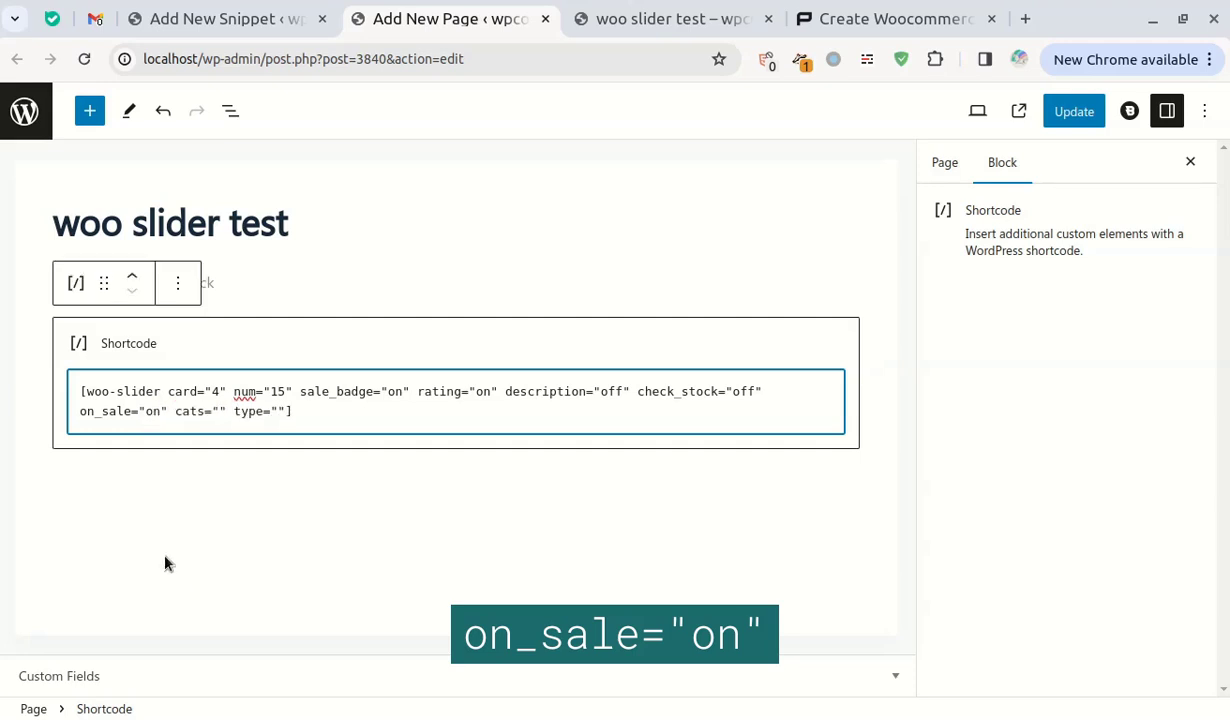
- Update the page, reload its live view and highlight the sale product's name and price
left_click(1065, 110)
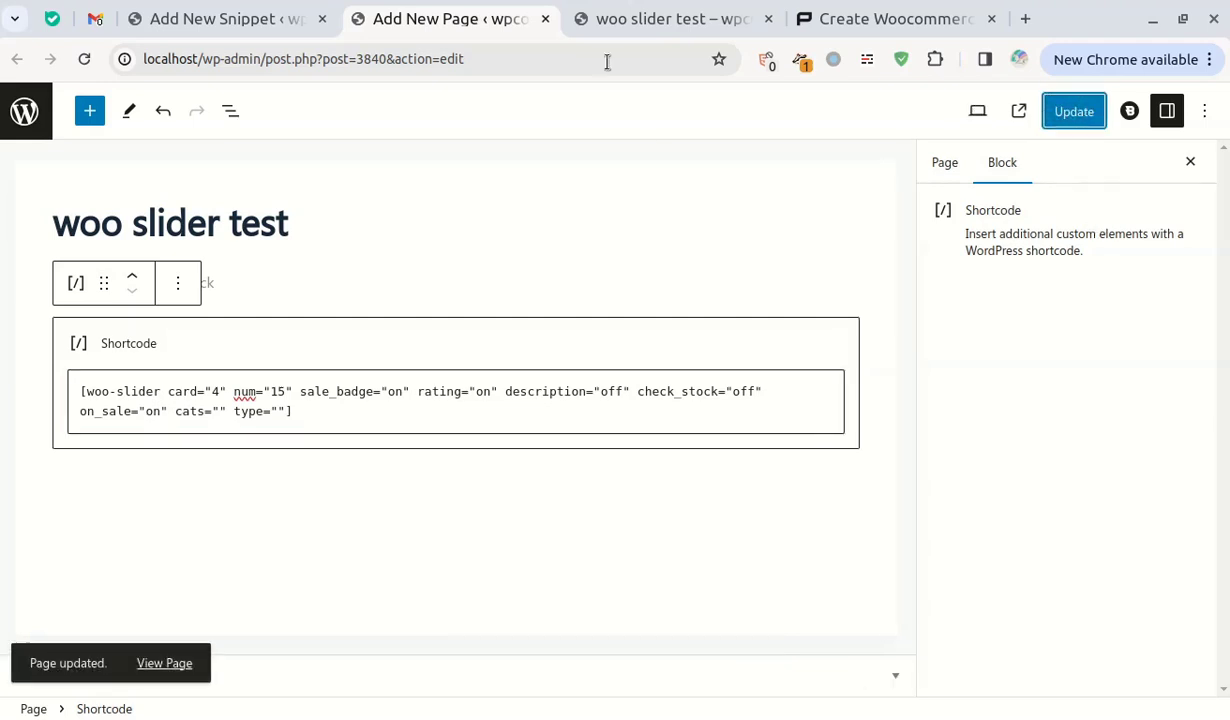
left_click(640, 18)
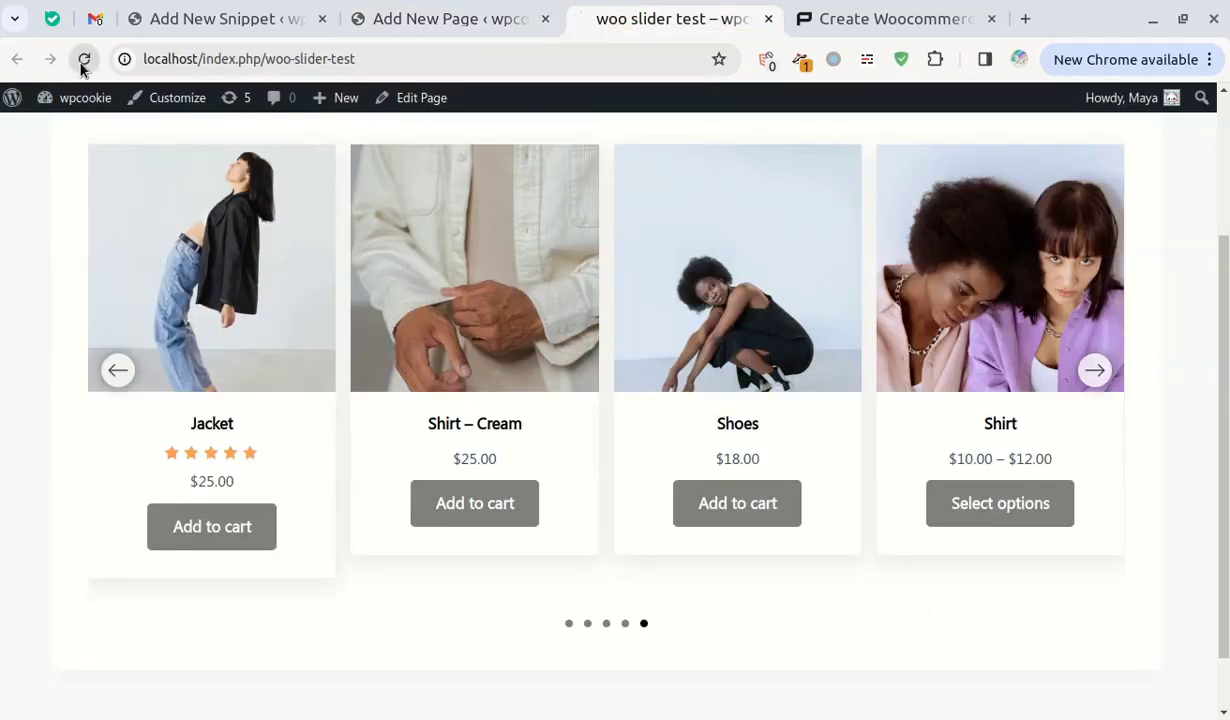
left_click(84, 60)
left_click_drag(150, 430, 265, 478)
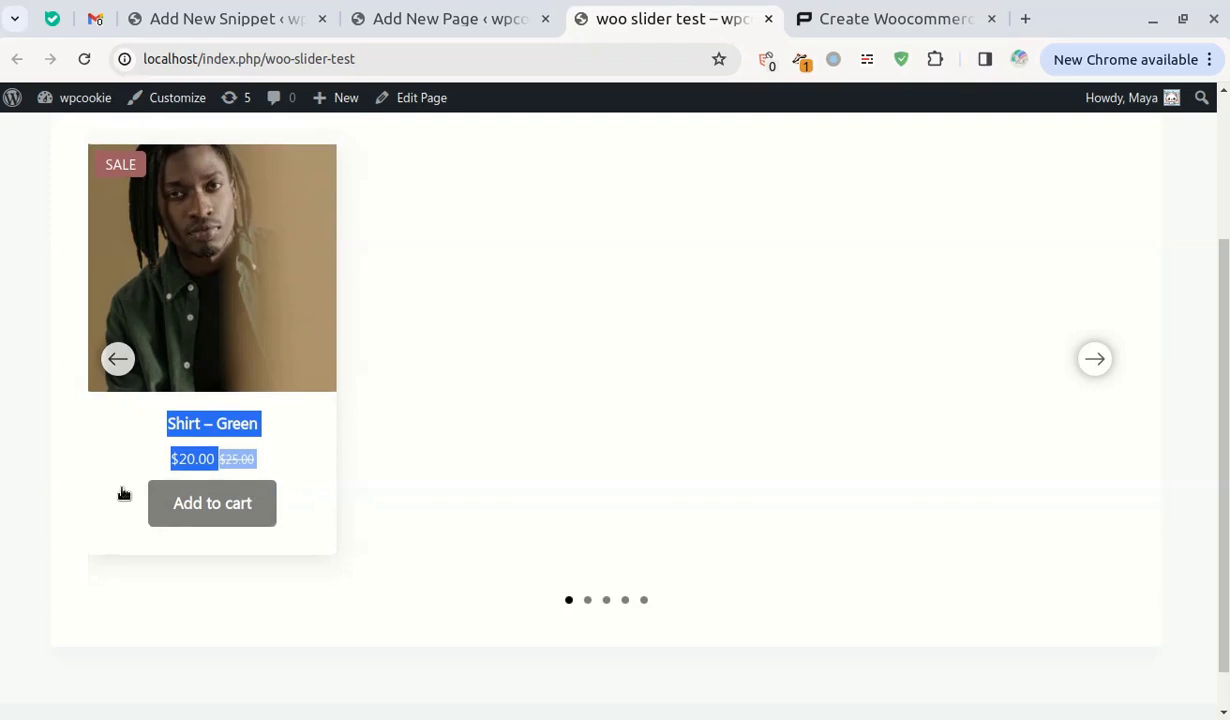
- Set on_sale back to off in the page's woo-slider shortcode
left_click(532, 10)
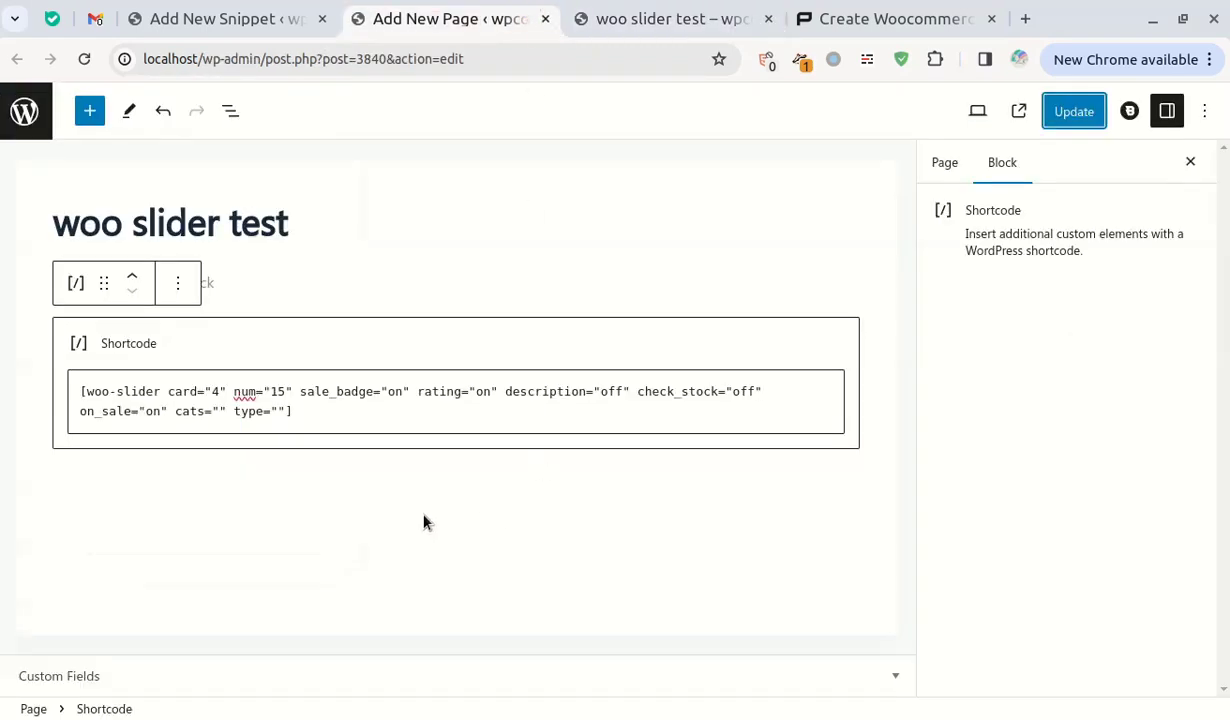
double_click(152, 412)
left_click(144, 412)
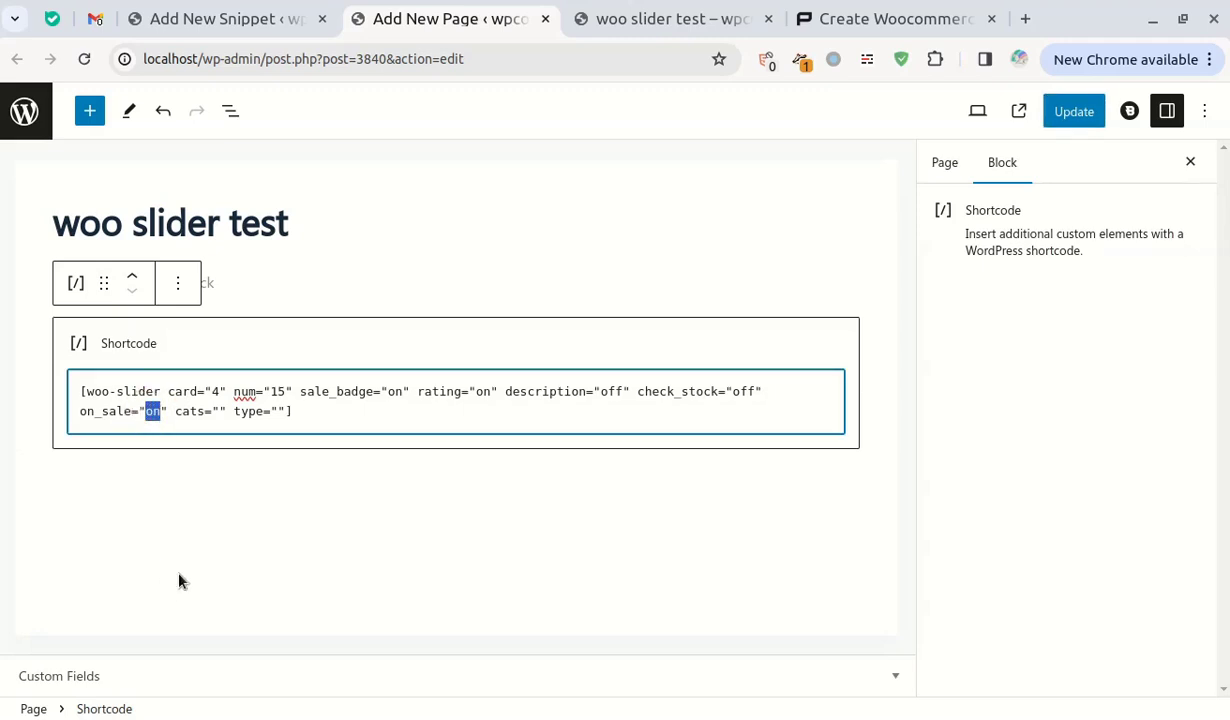
type("off")
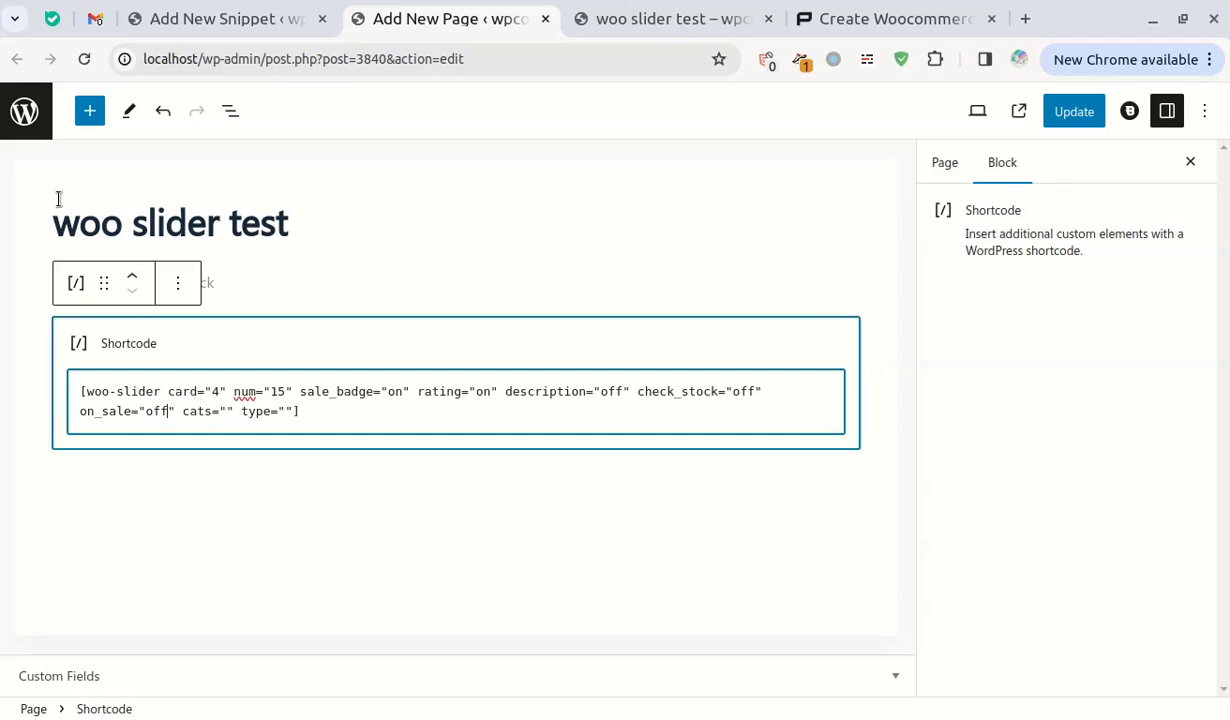
- Open the WooCommerce product categories page in a new browser tab from the snippet's admin page
left_click(199, 28)
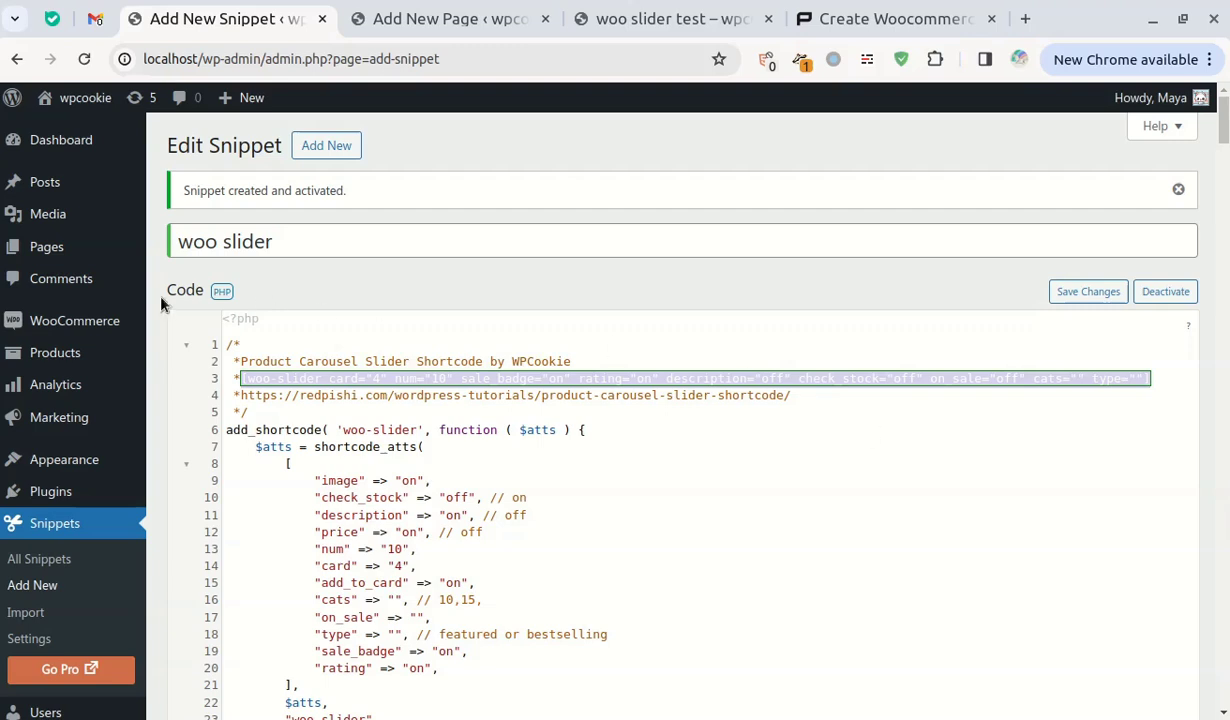
mouse_move(78, 340)
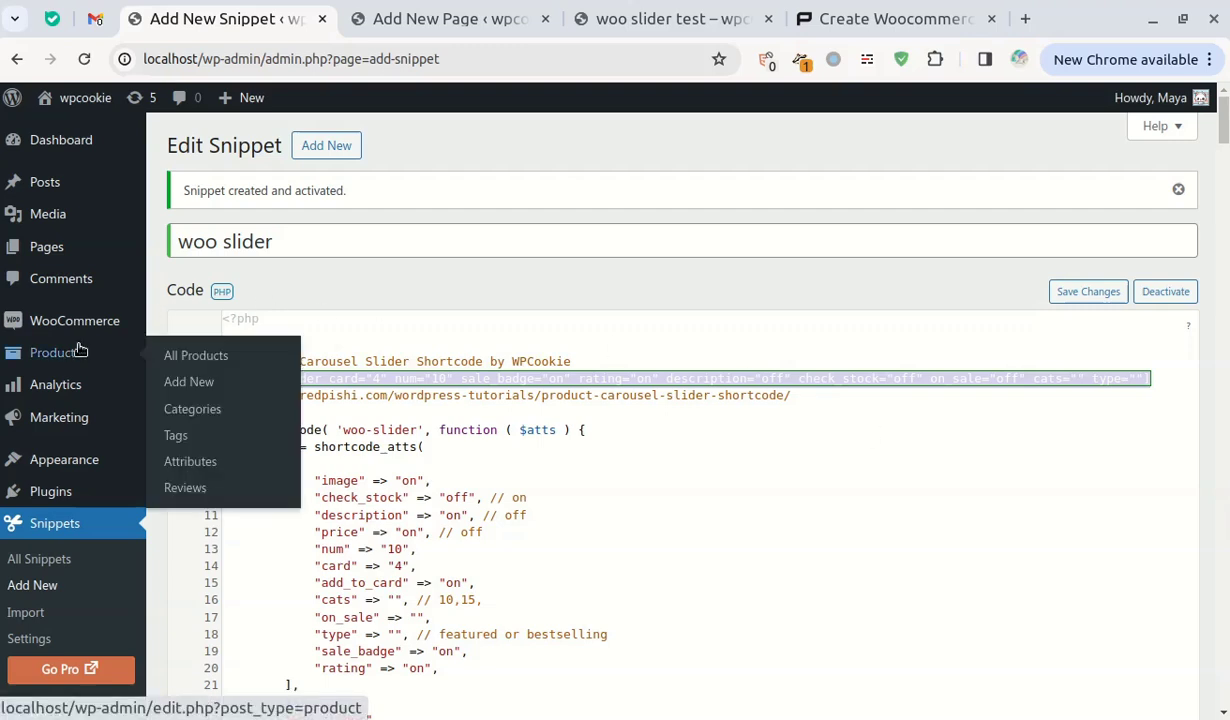
middle_click(237, 416)
left_click(765, 18)
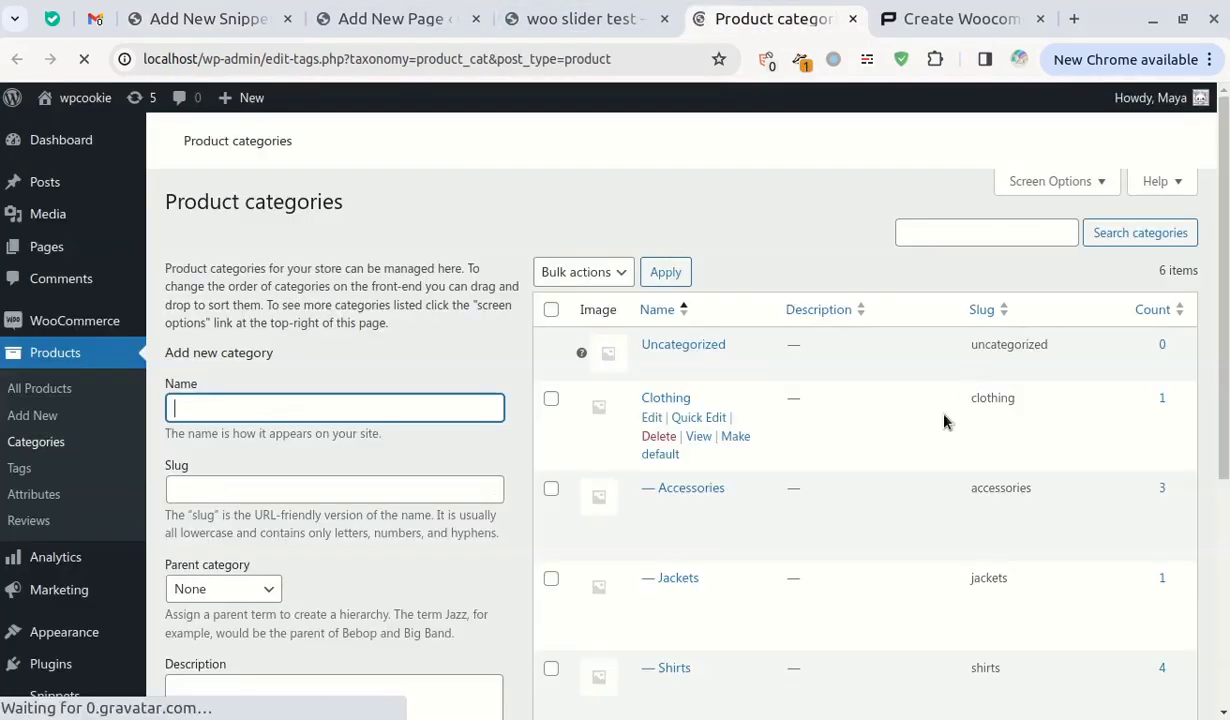
- Open the Shirts category for editing and select its tag_ID number in the page address
scroll(945, 422, "down", 2)
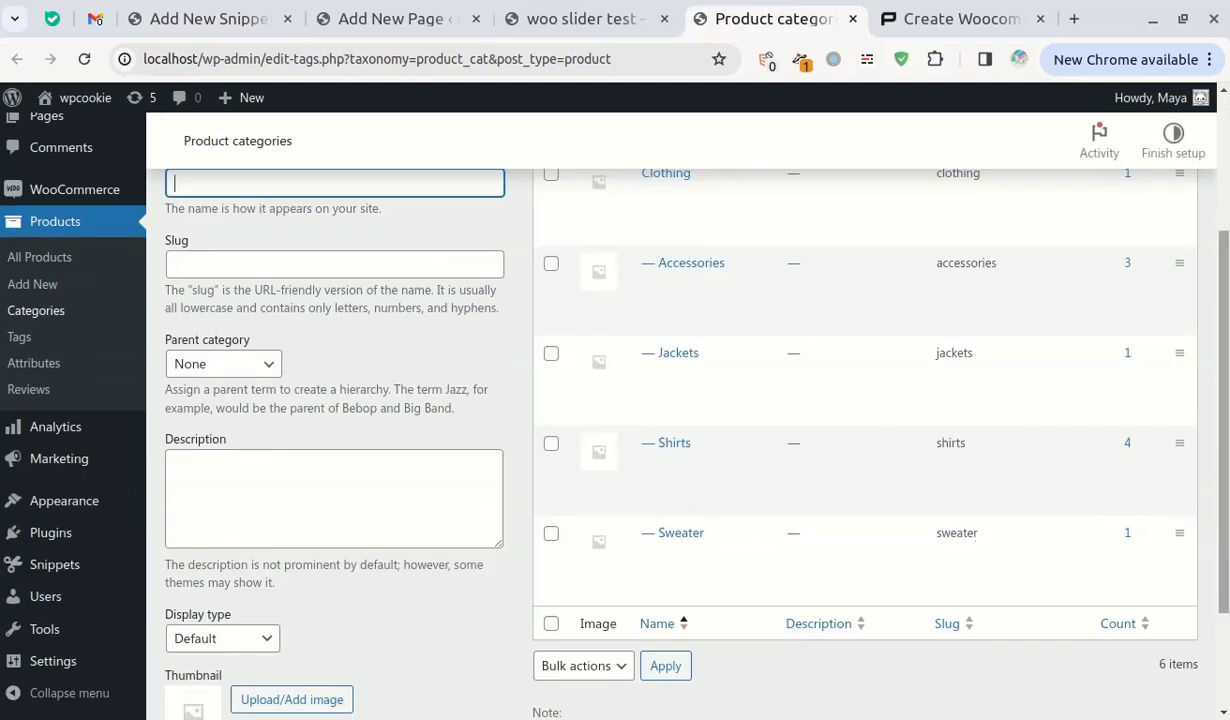
mouse_move(569, 479)
left_click(680, 442)
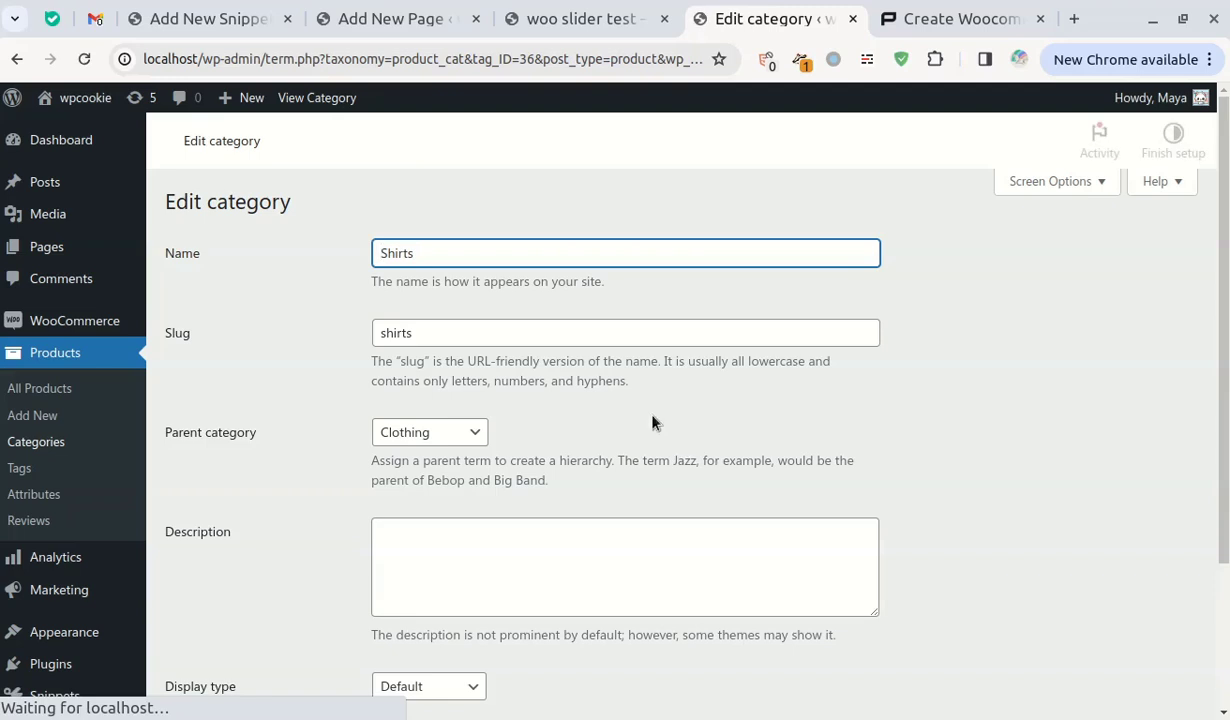
double_click(528, 58)
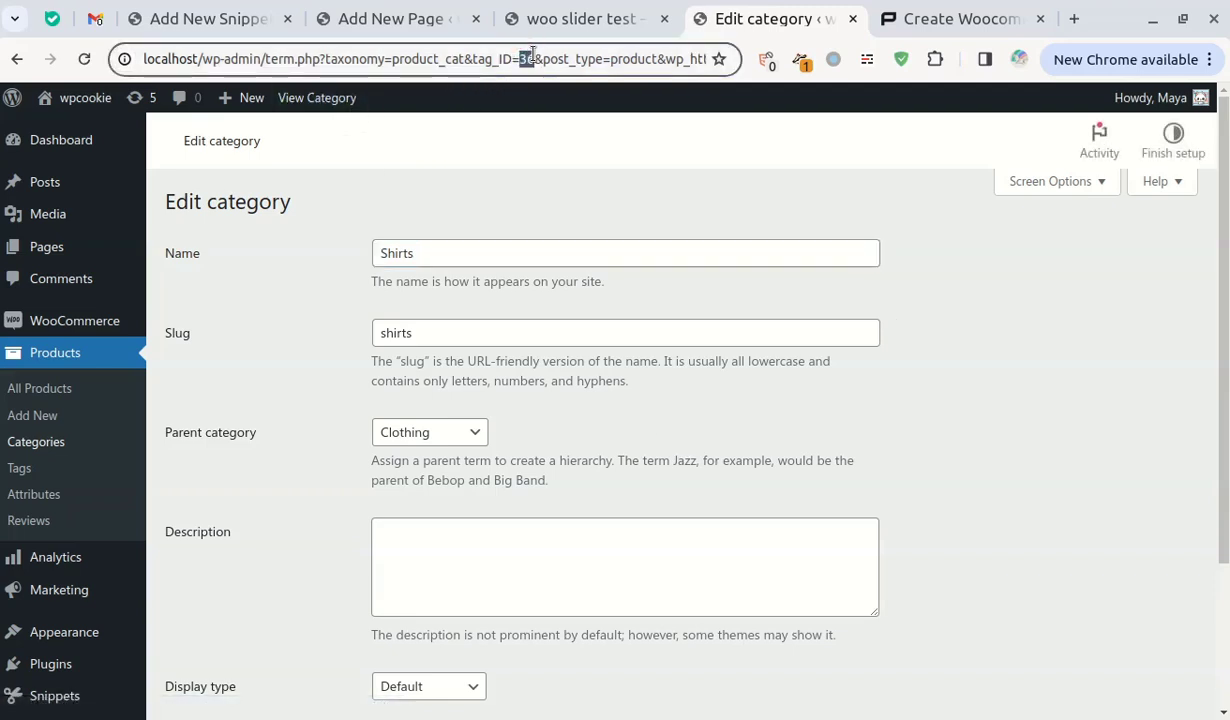
- Copy the Shirts category's tag_ID 36 from the page address and paste it as the cats value in the page's woo-slider shortcode
right_click(531, 62)
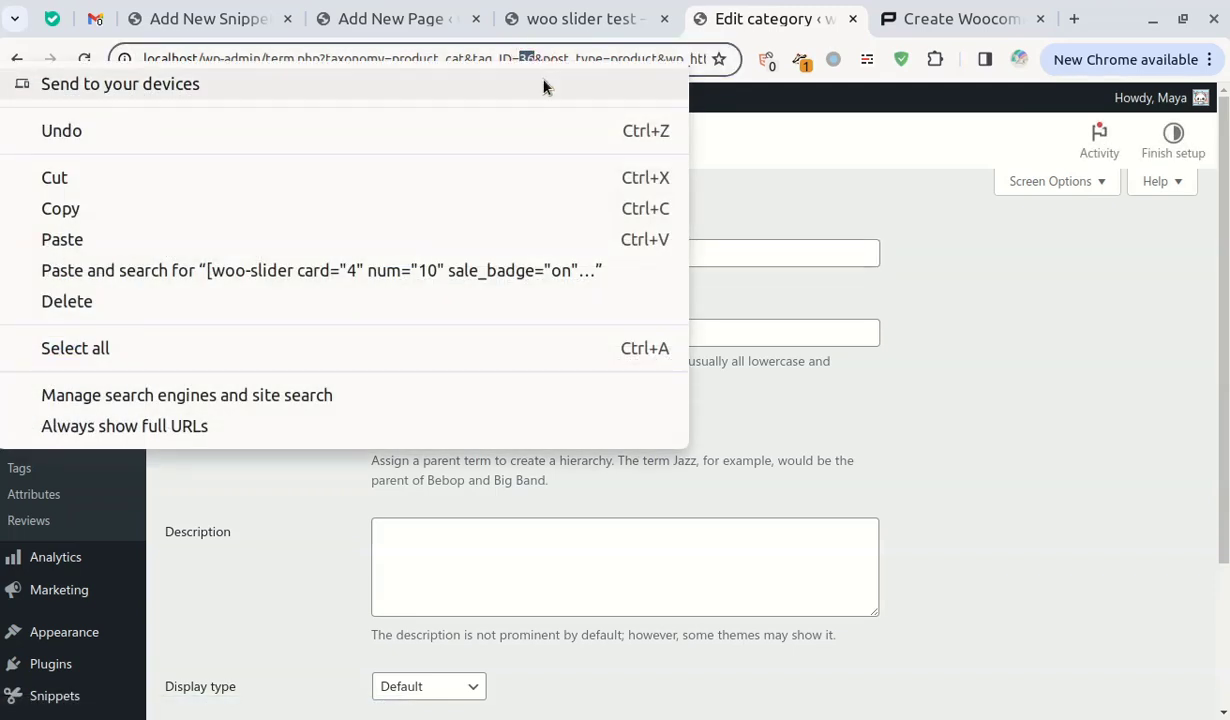
left_click(292, 199)
left_click(410, 16)
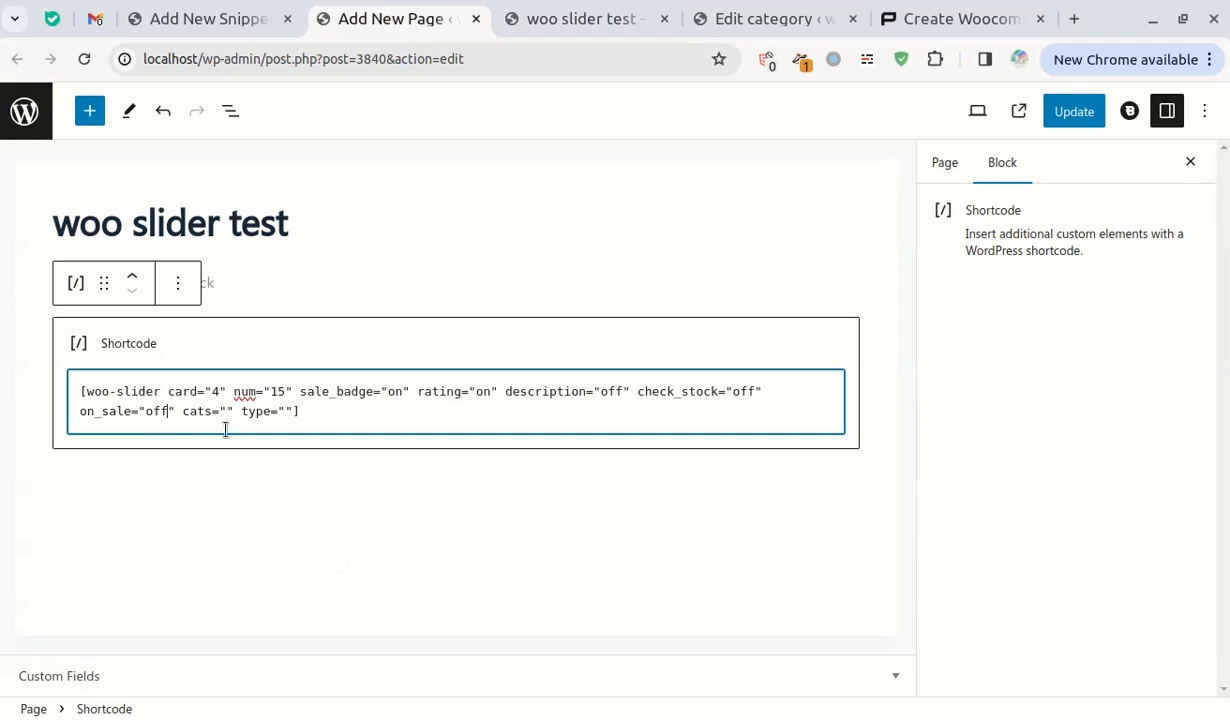
right_click(228, 412)
left_click(314, 215)
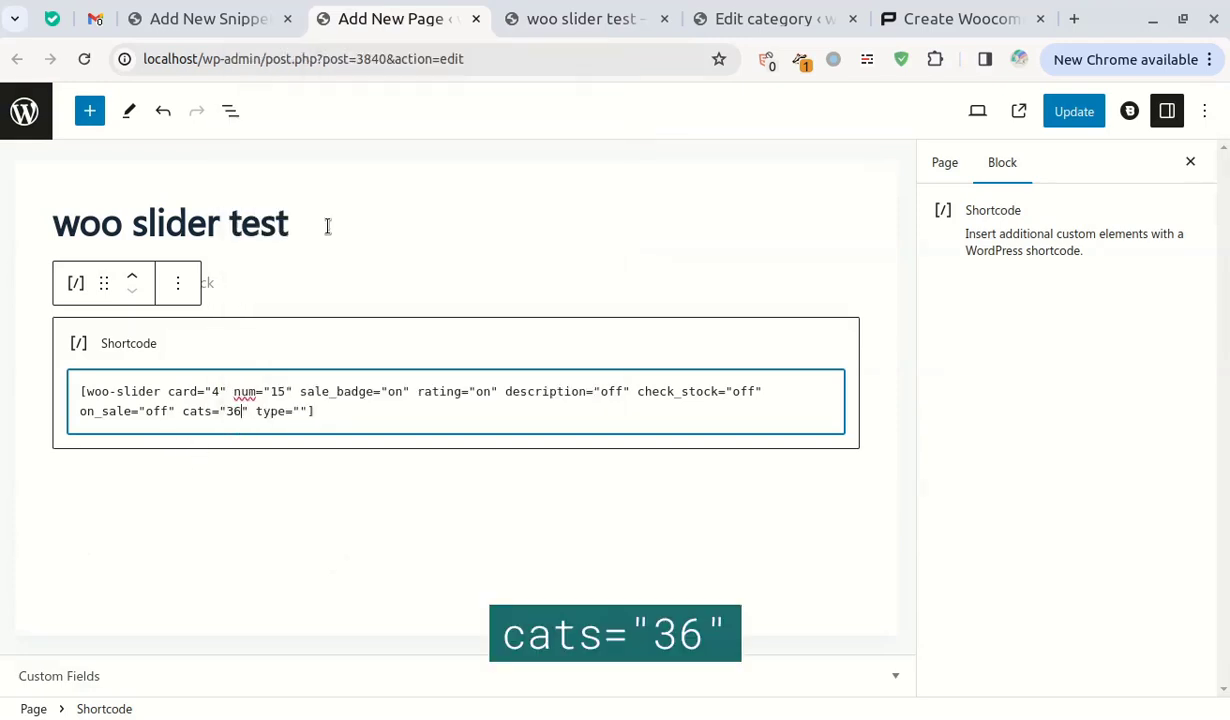
- Update the page and reload its live view to check the carousel filtered by category
left_click(1074, 111)
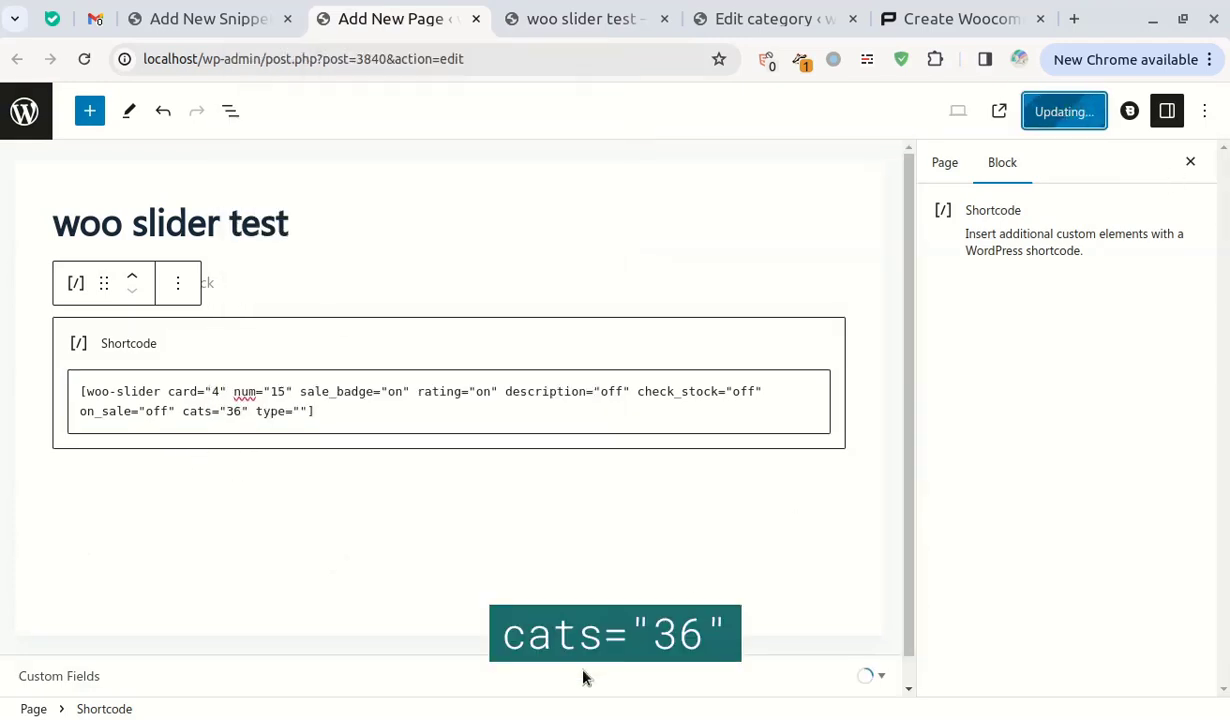
left_click(610, 16)
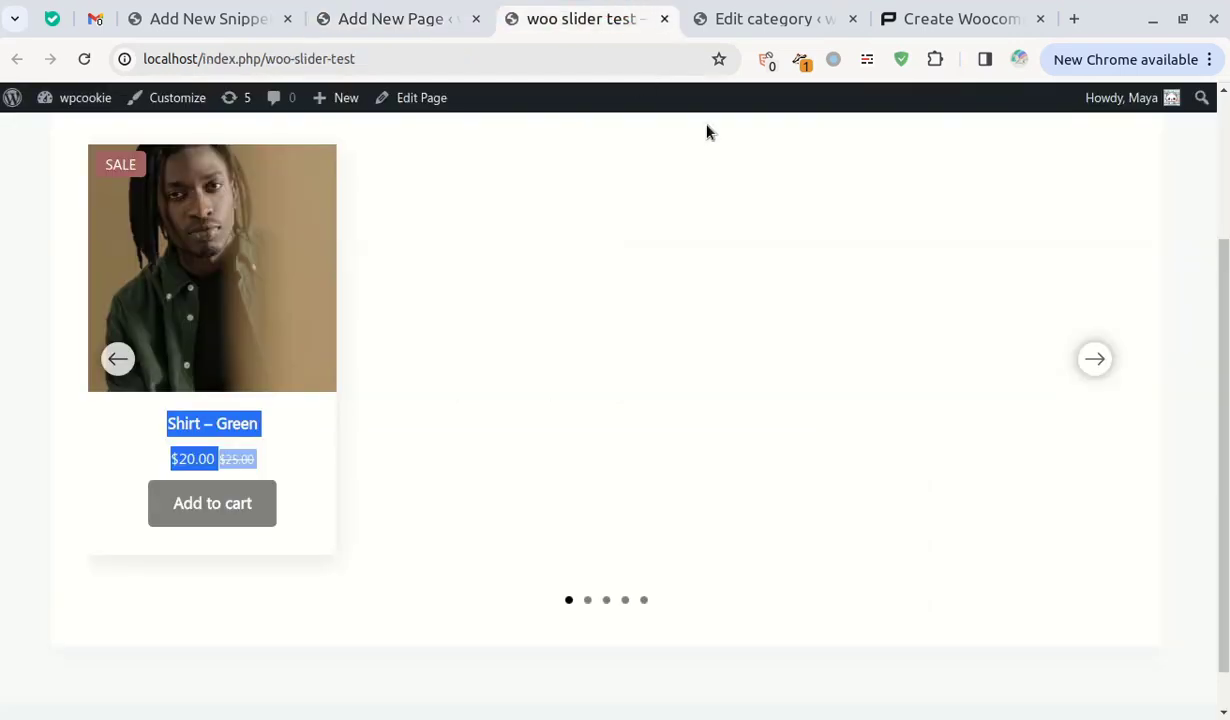
left_click(86, 60)
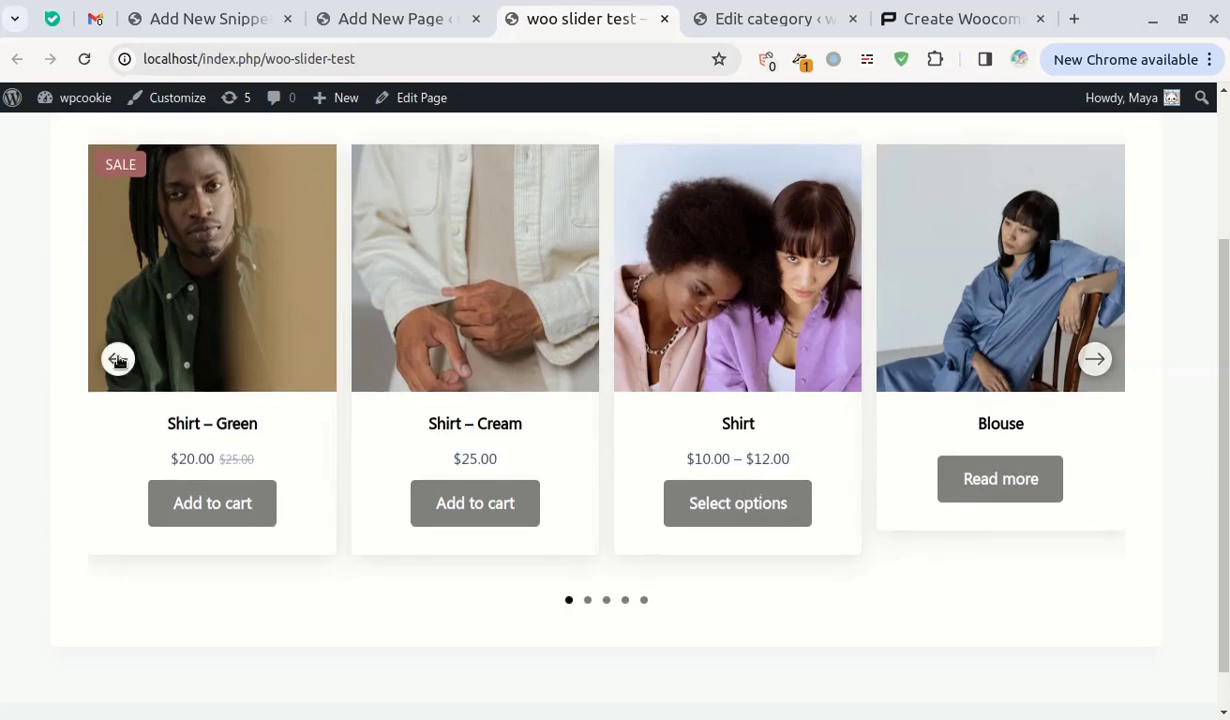
- Extend the cats value in the page's woo-slider shortcode to 36,37,38
left_click(420, 10)
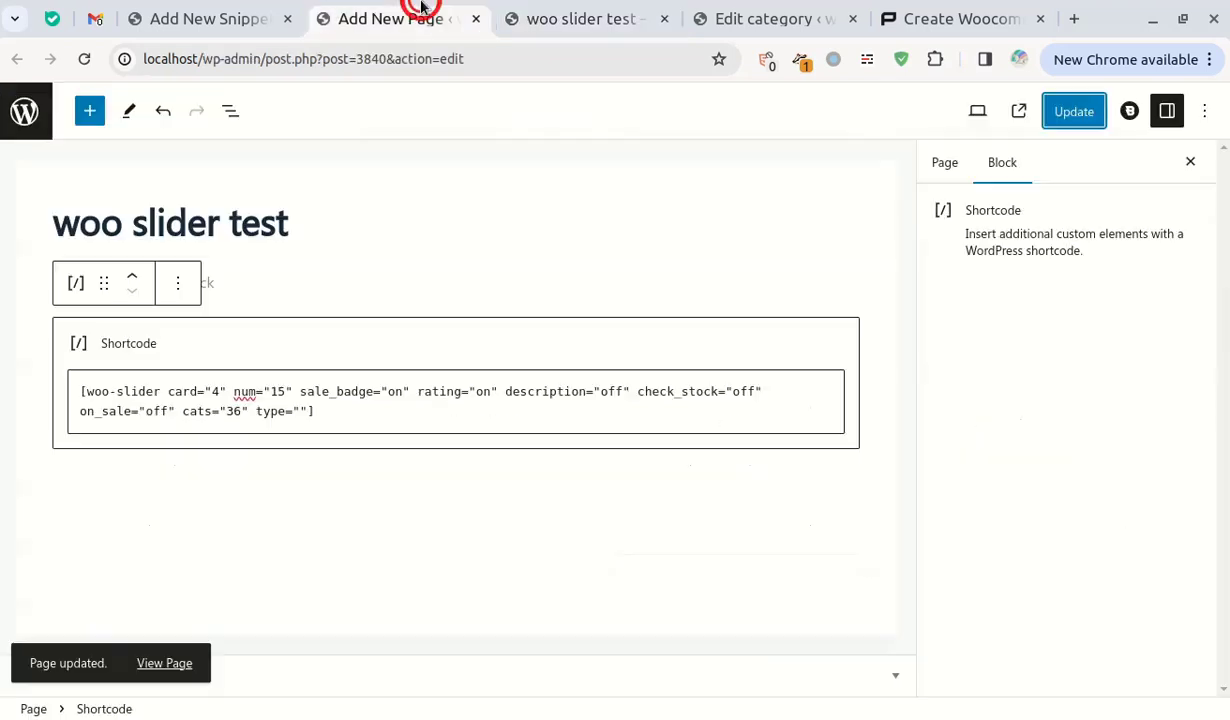
double_click(233, 411)
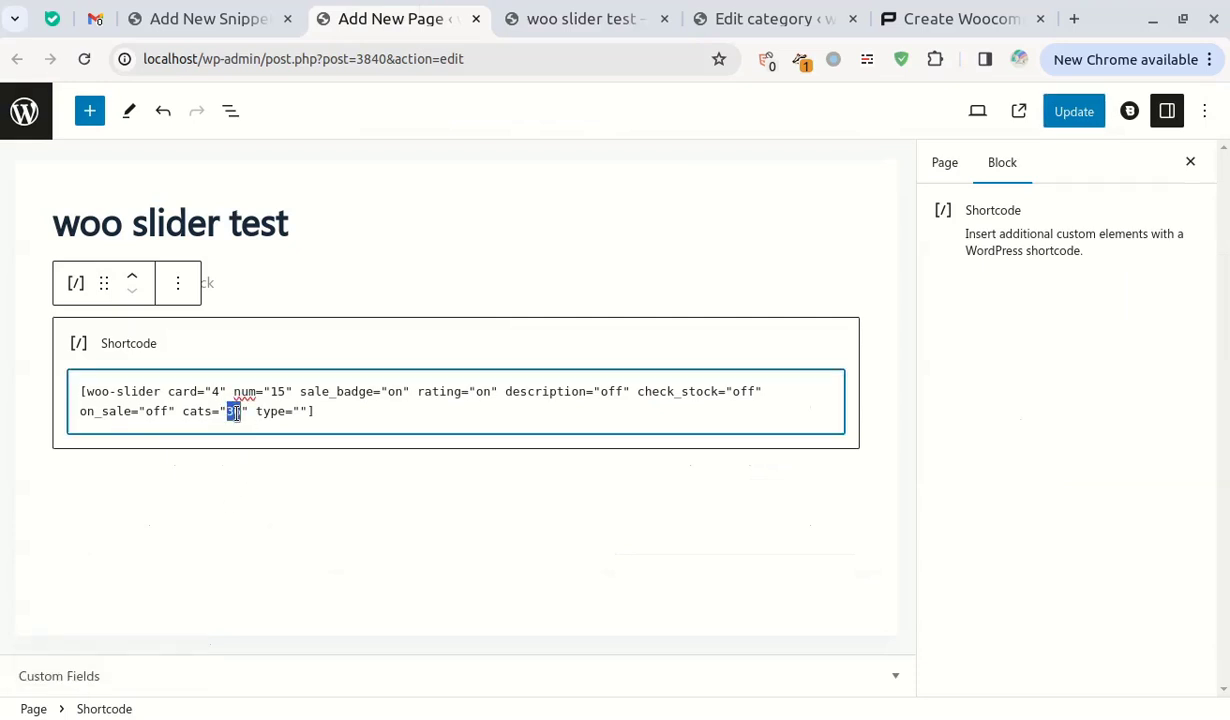
key("Right")
type(",37")
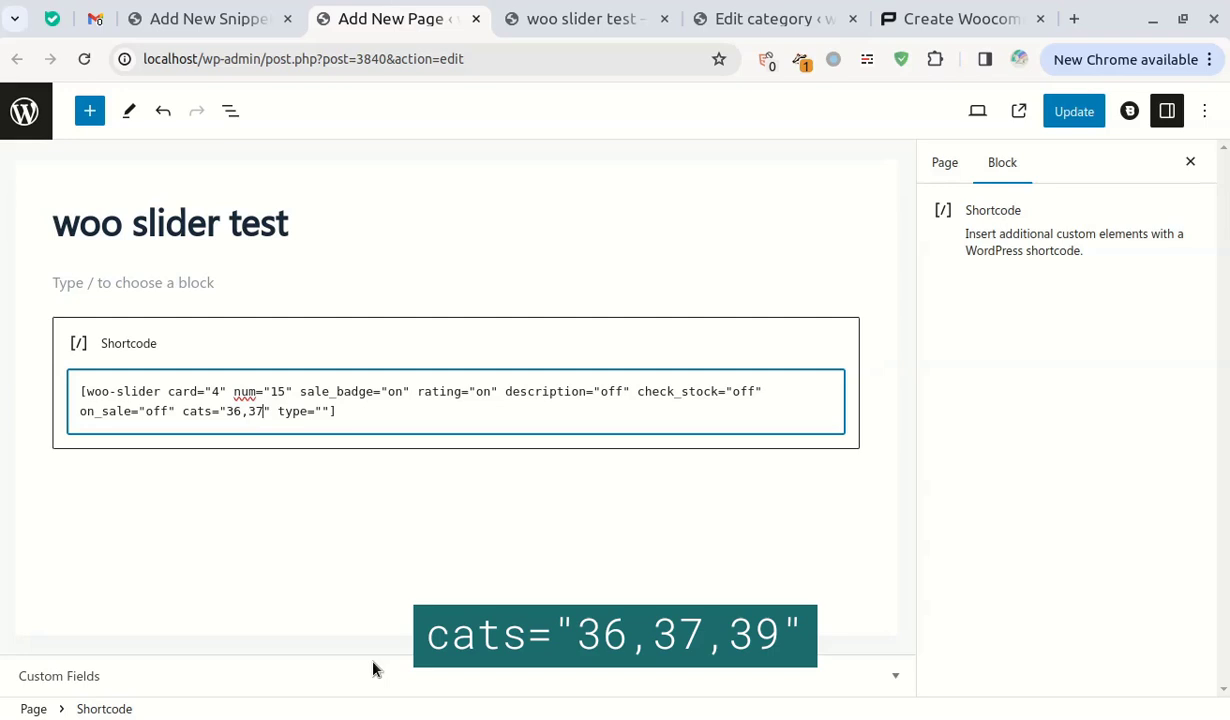
type(",38")
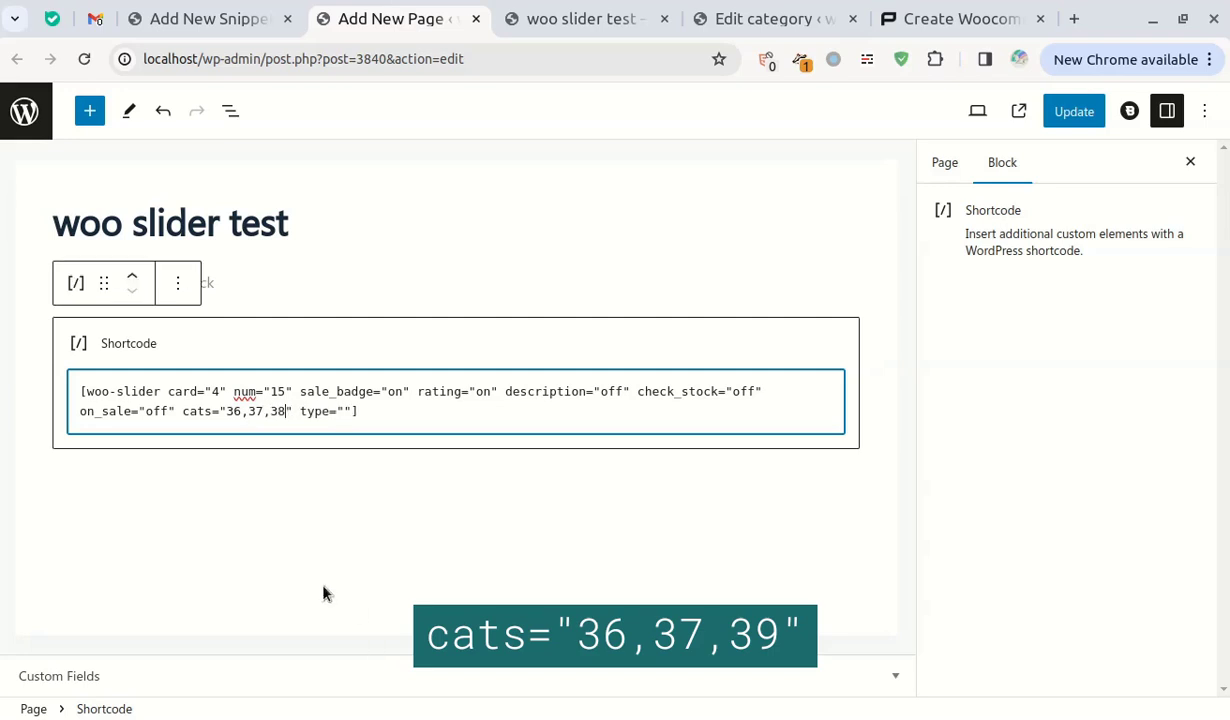
- Empty the cats value in the page's shortcode and set type to featured, copying the word from the snippet code's comment
double_click(285, 411)
key("BackSpace")
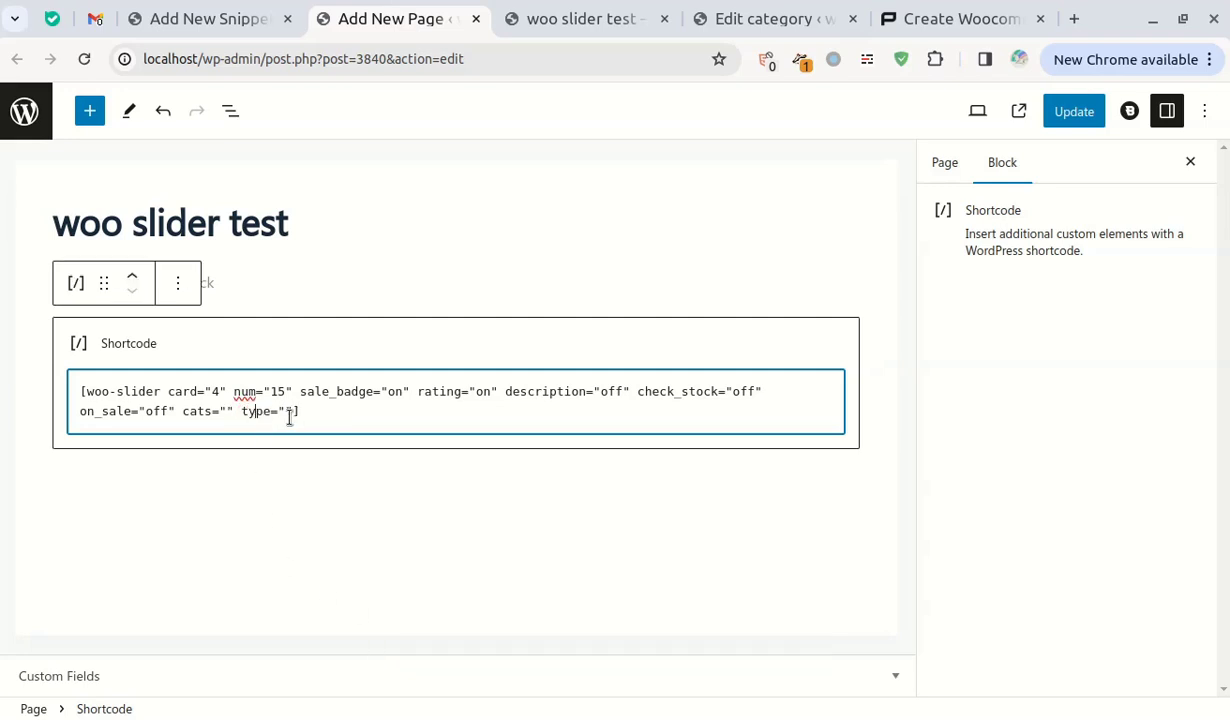
left_click(173, 12)
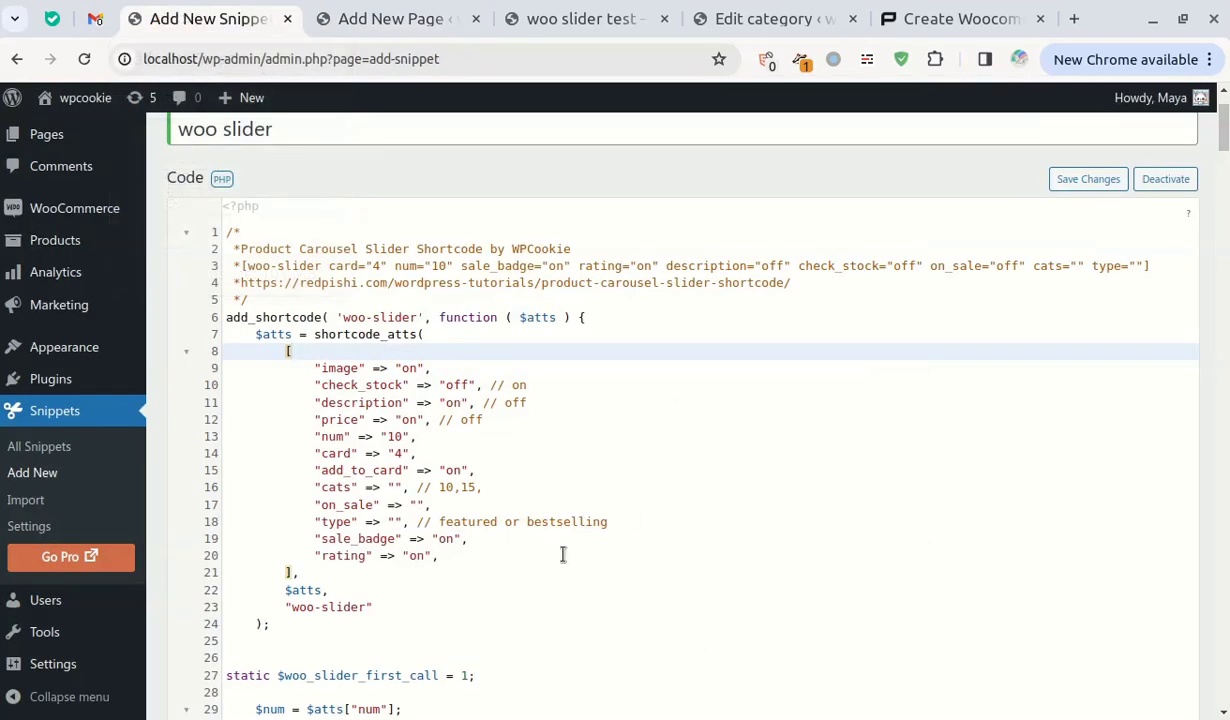
left_click_drag(437, 524, 498, 527)
right_click(486, 532)
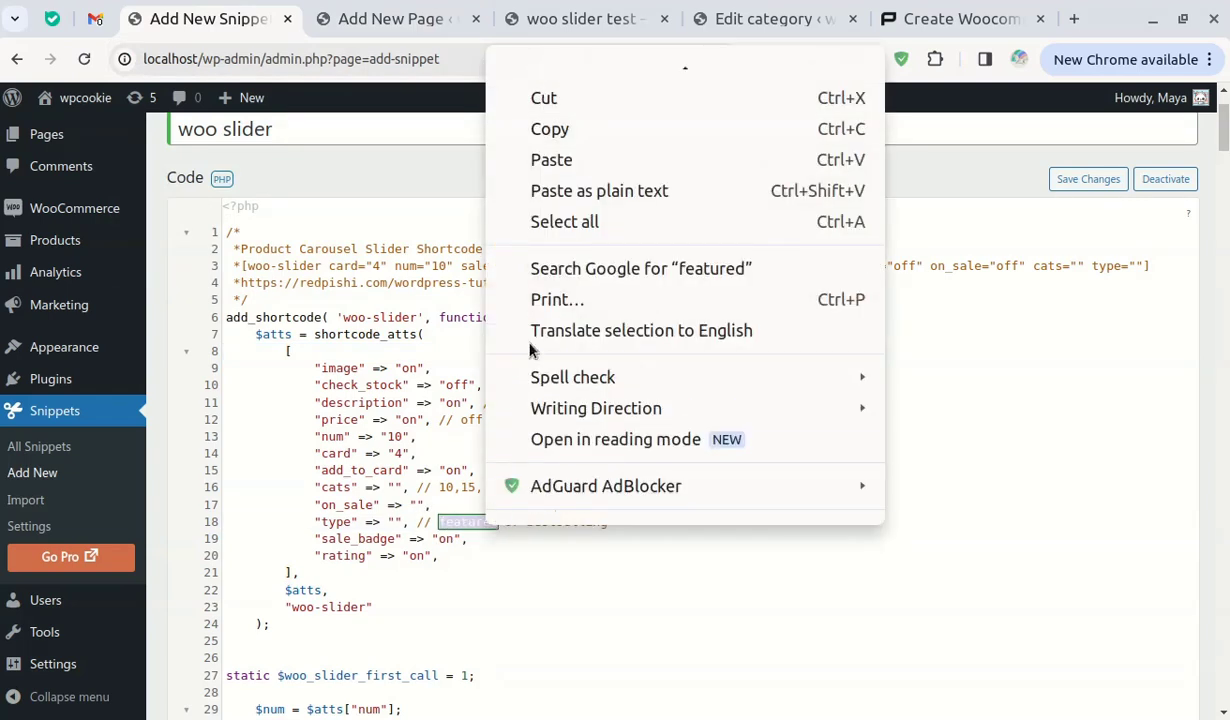
left_click(564, 137)
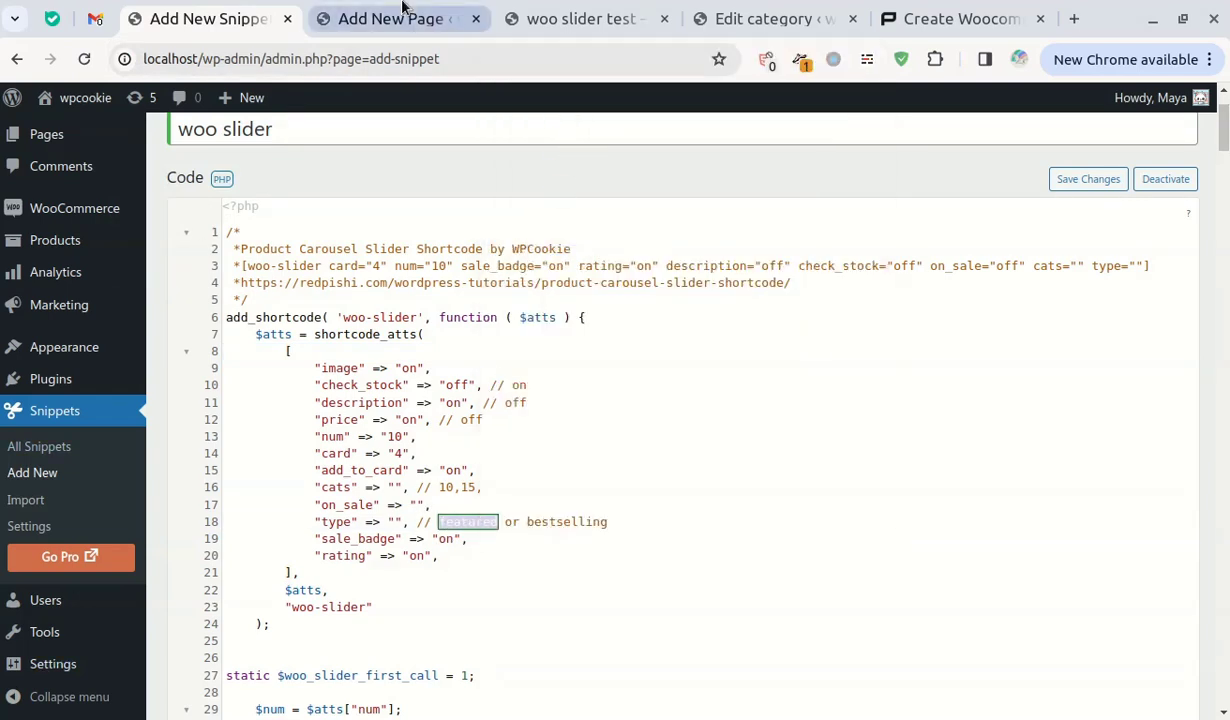
left_click(370, 18)
left_click(285, 410)
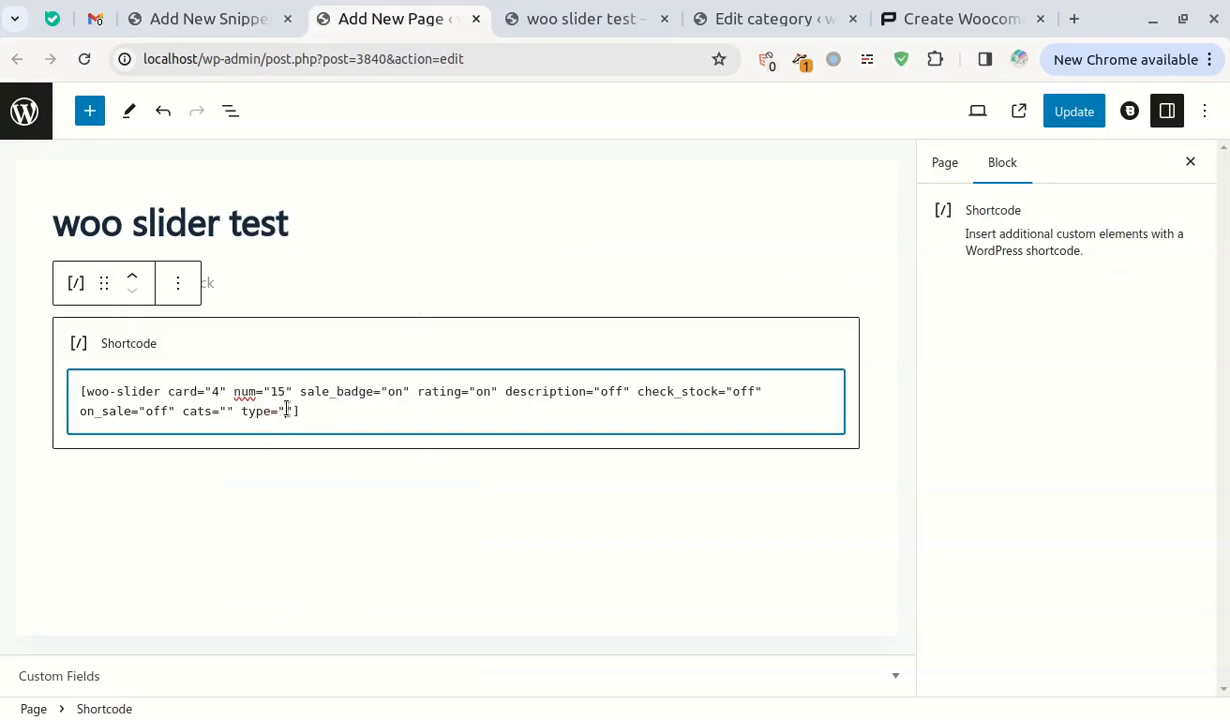
key("ctrl+v")
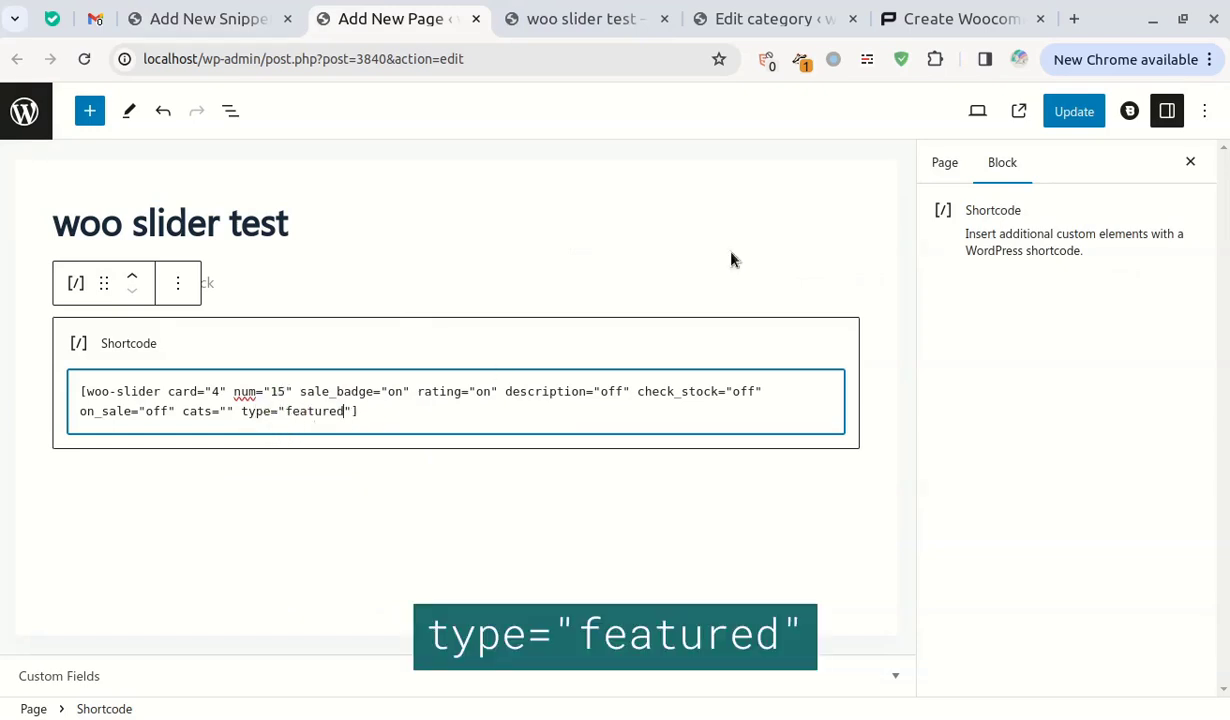
- Update the page and open the WooCommerce products list in a new browser tab to examine which products are featured
left_click(1070, 112)
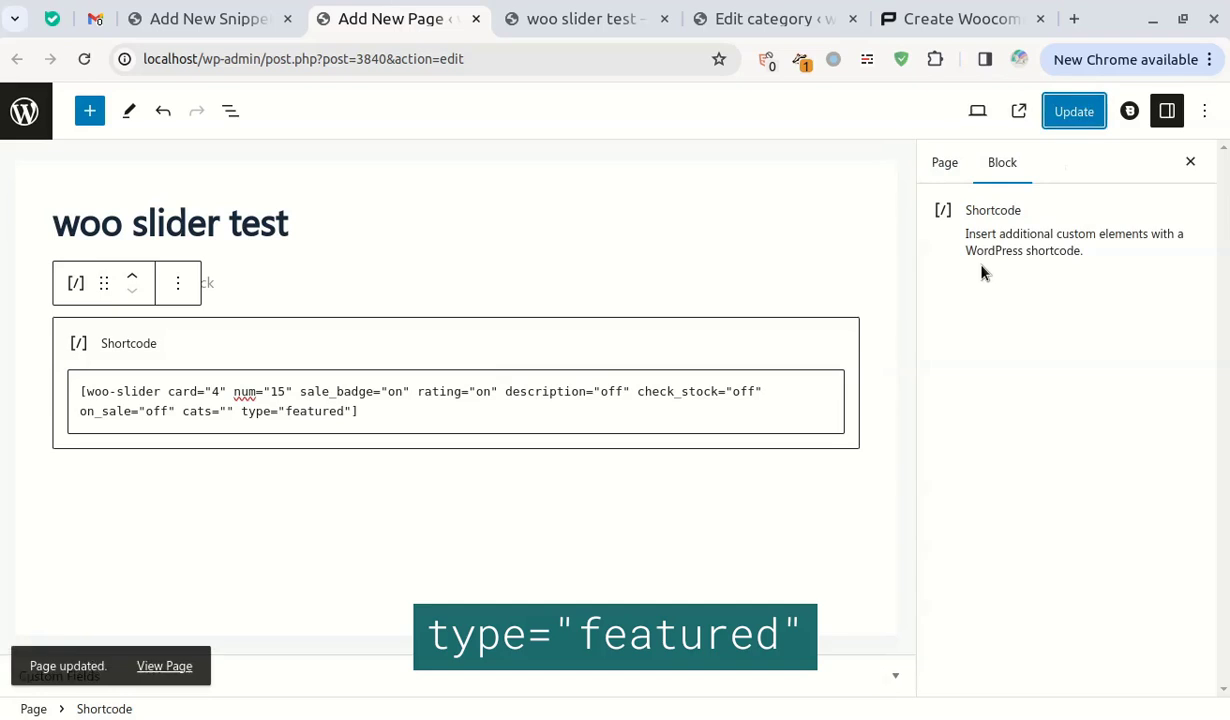
left_click(258, 14)
left_click(186, 246)
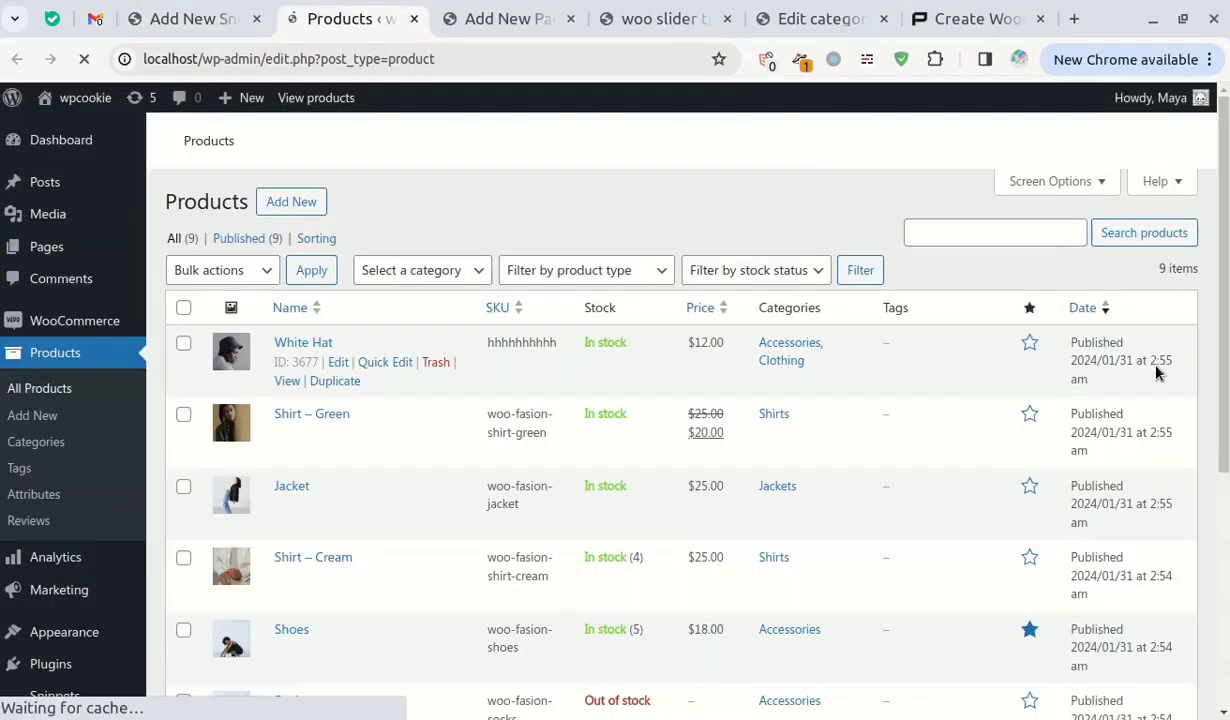
scroll(1157, 372, "down", 5)
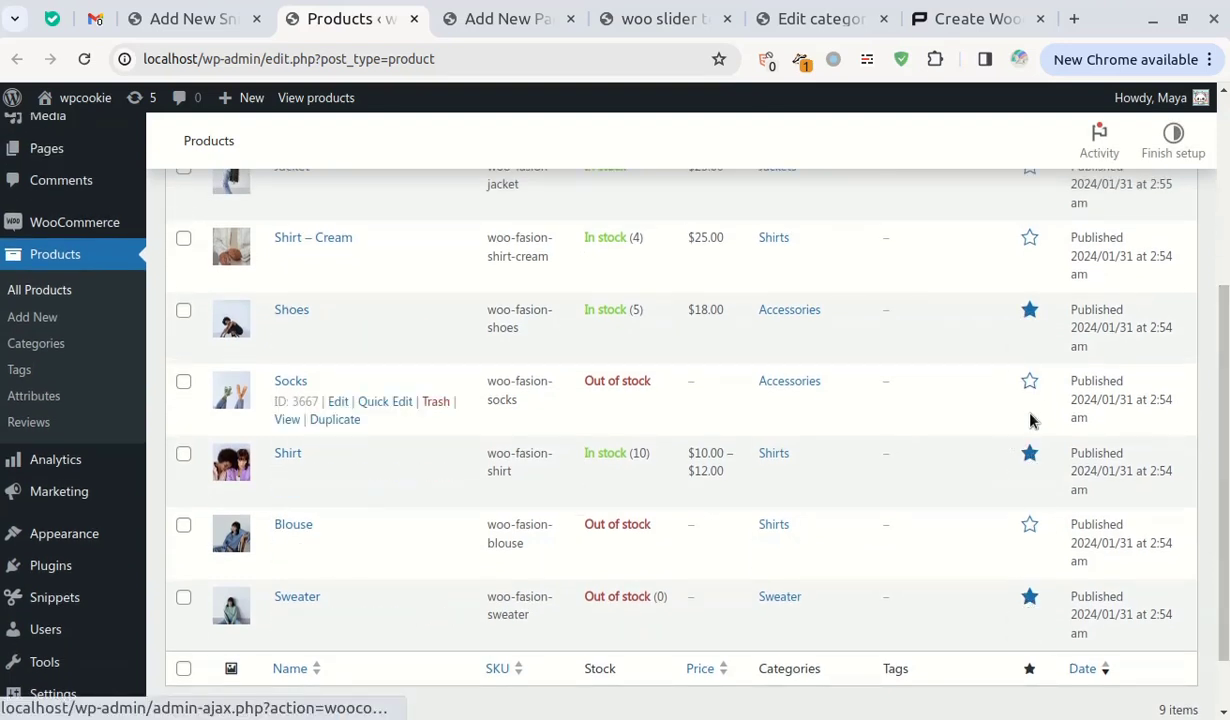
- Reload the woo slider test page's live view to check the featured products carousel
left_click(475, 18)
left_click(627, 12)
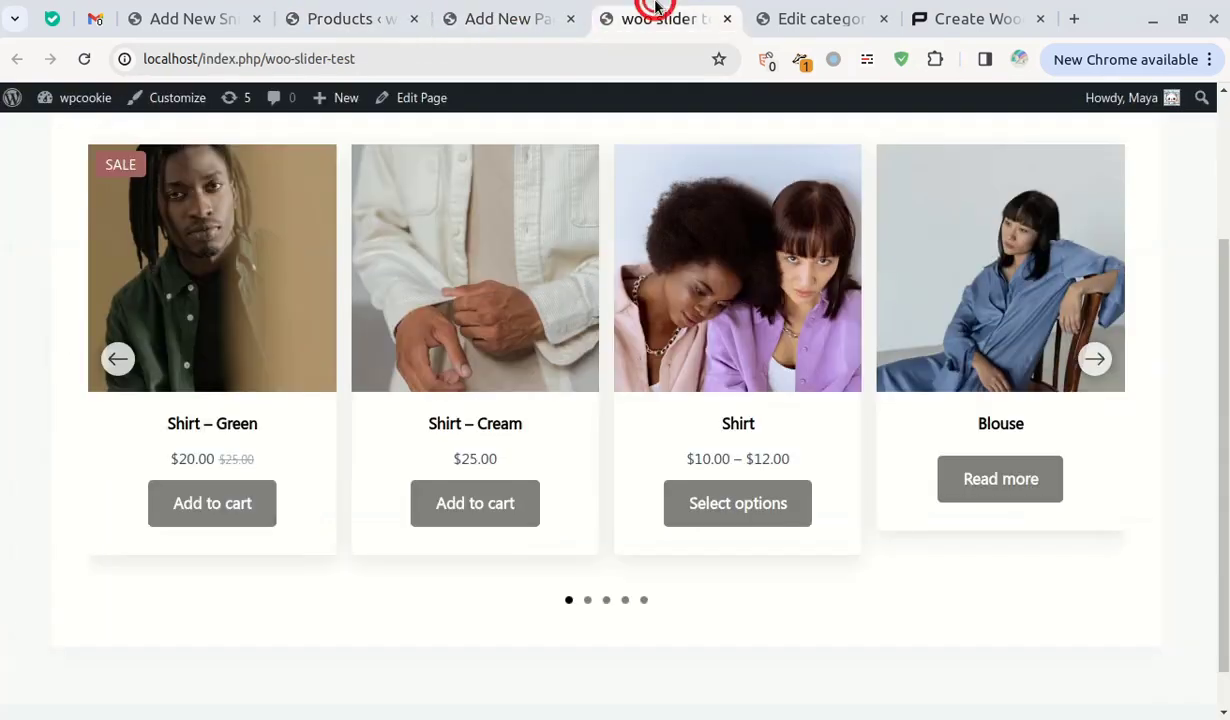
left_click(84, 58)
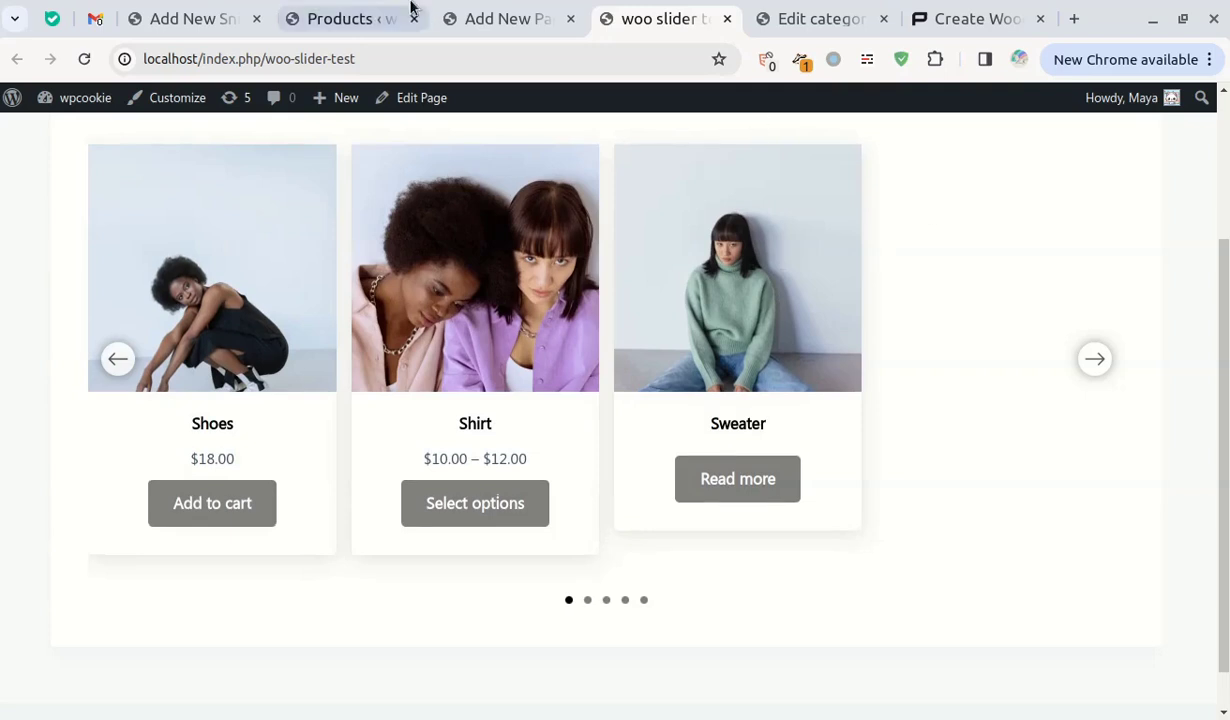
- Return to the page editor and select the type value in the woo-slider shortcode
left_click(502, 15)
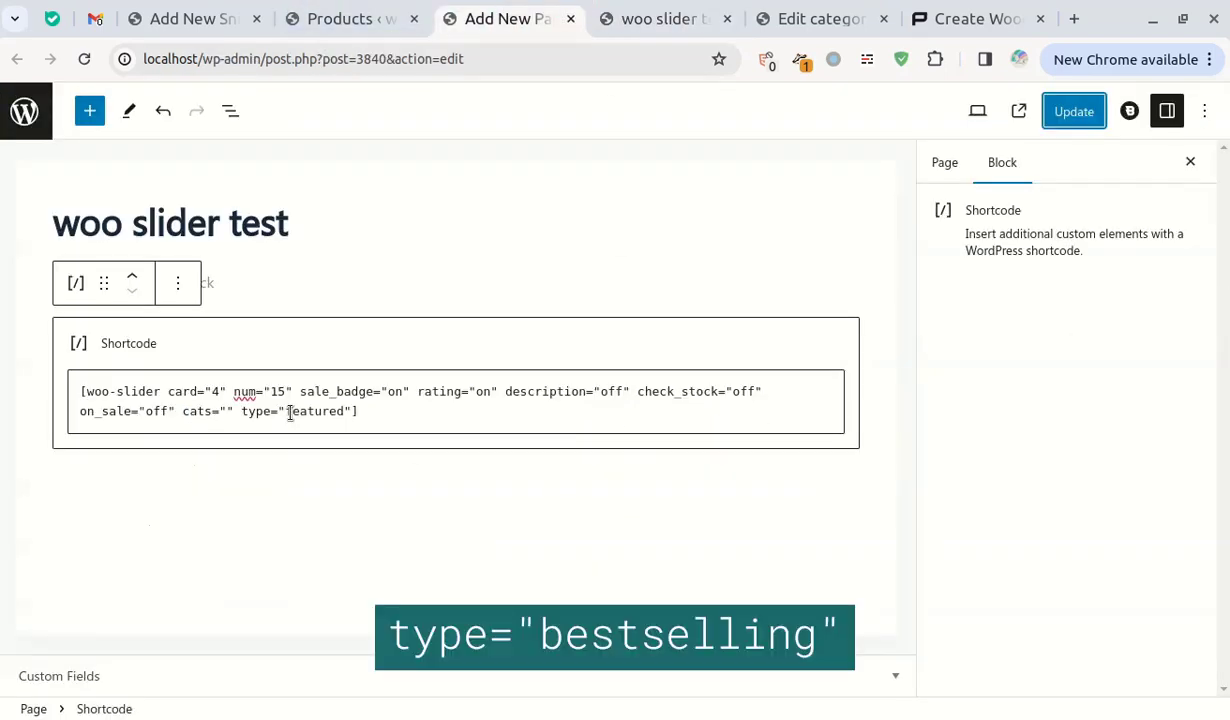
left_click_drag(288, 413, 329, 405)
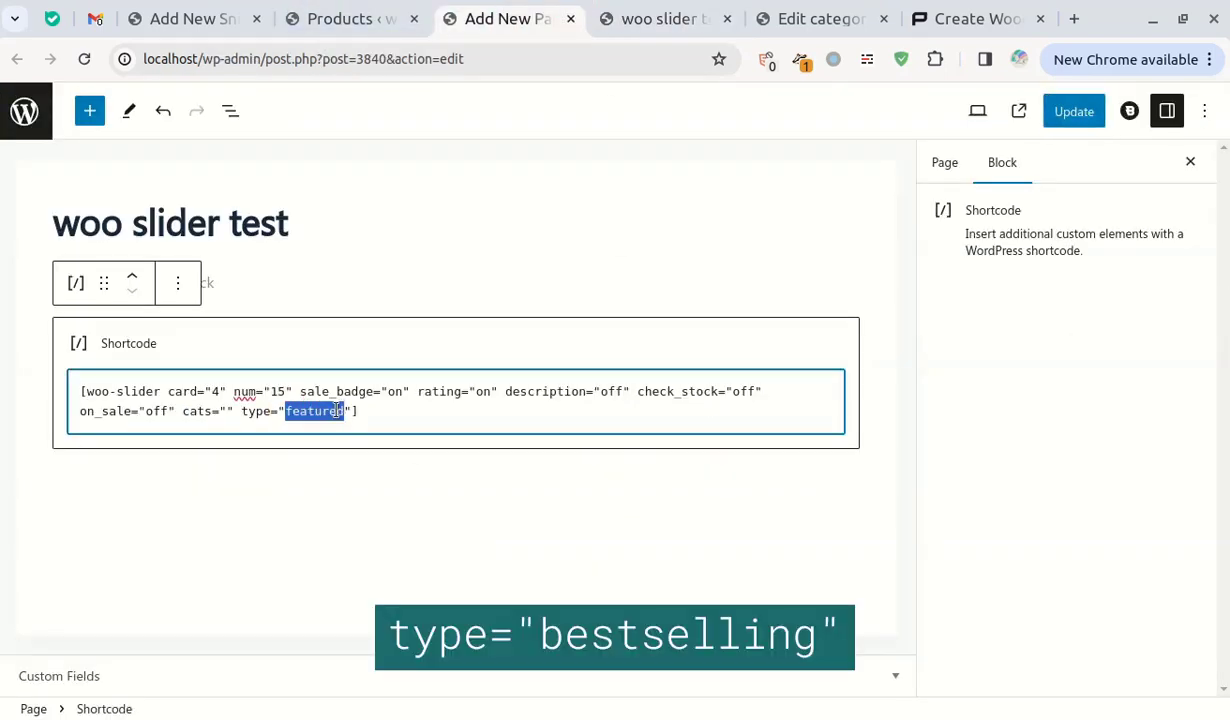
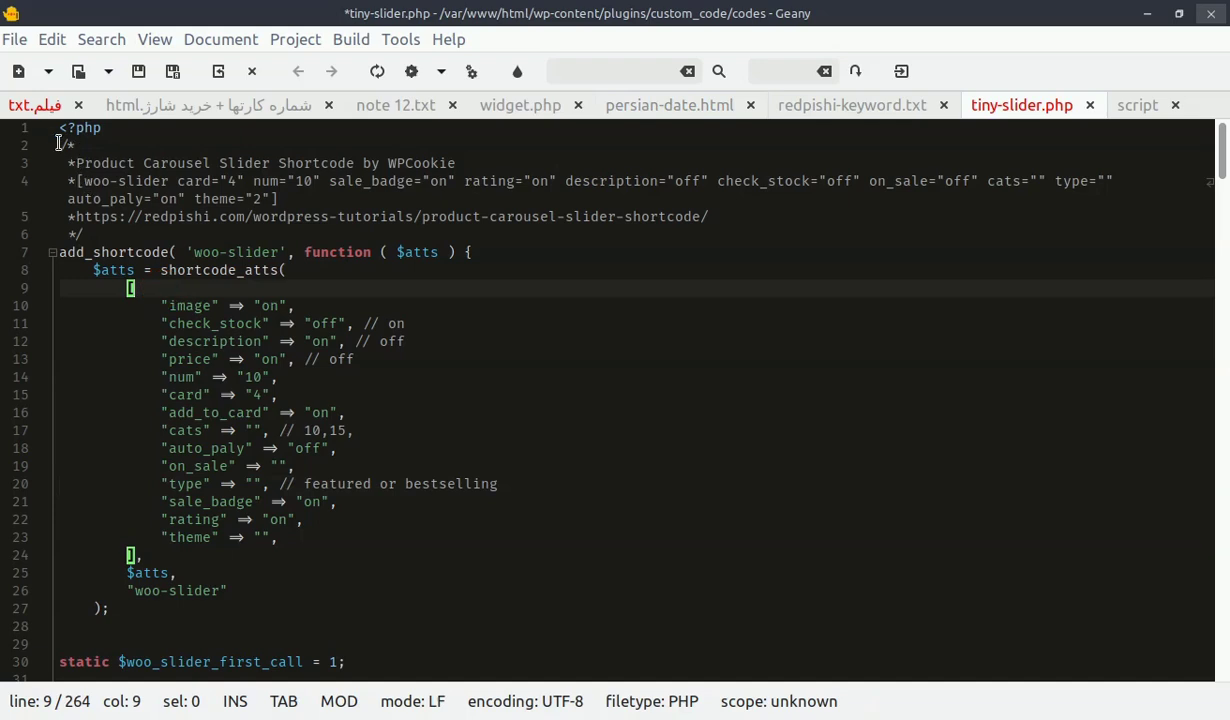
- In Geany, copy the code of tiny-slider.php from the opening comment to the end of the file
key("ctrl+shift+End")
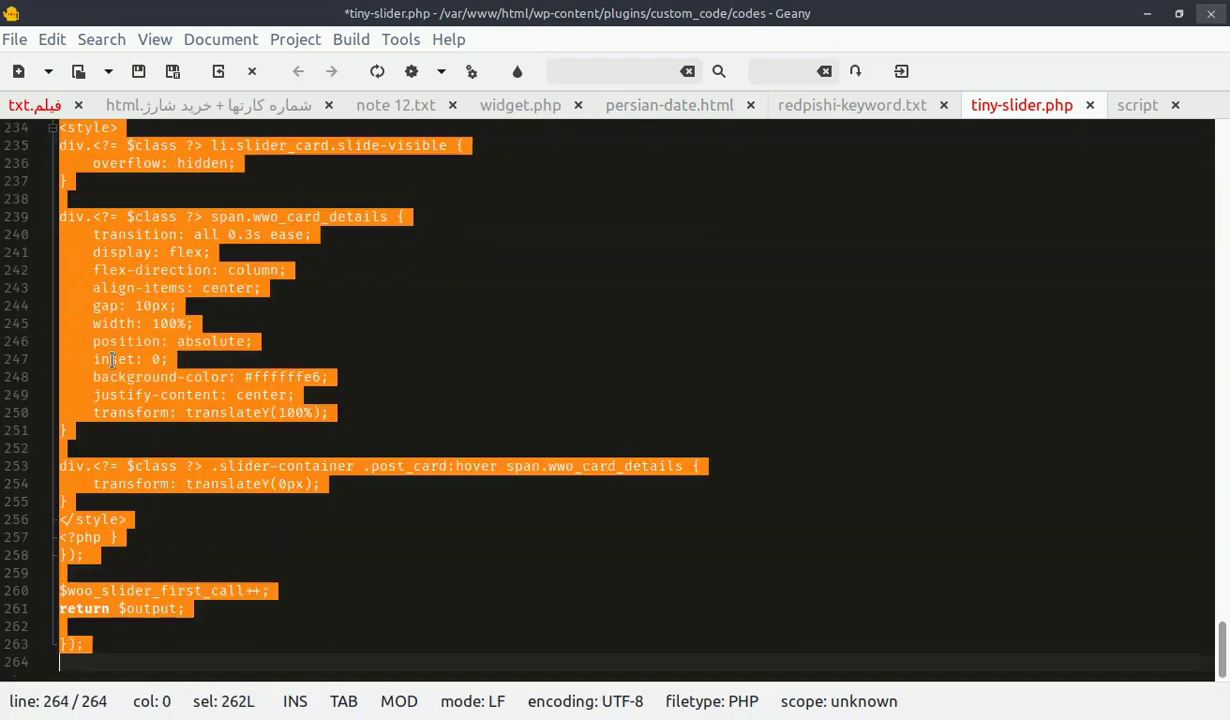
right_click(119, 295)
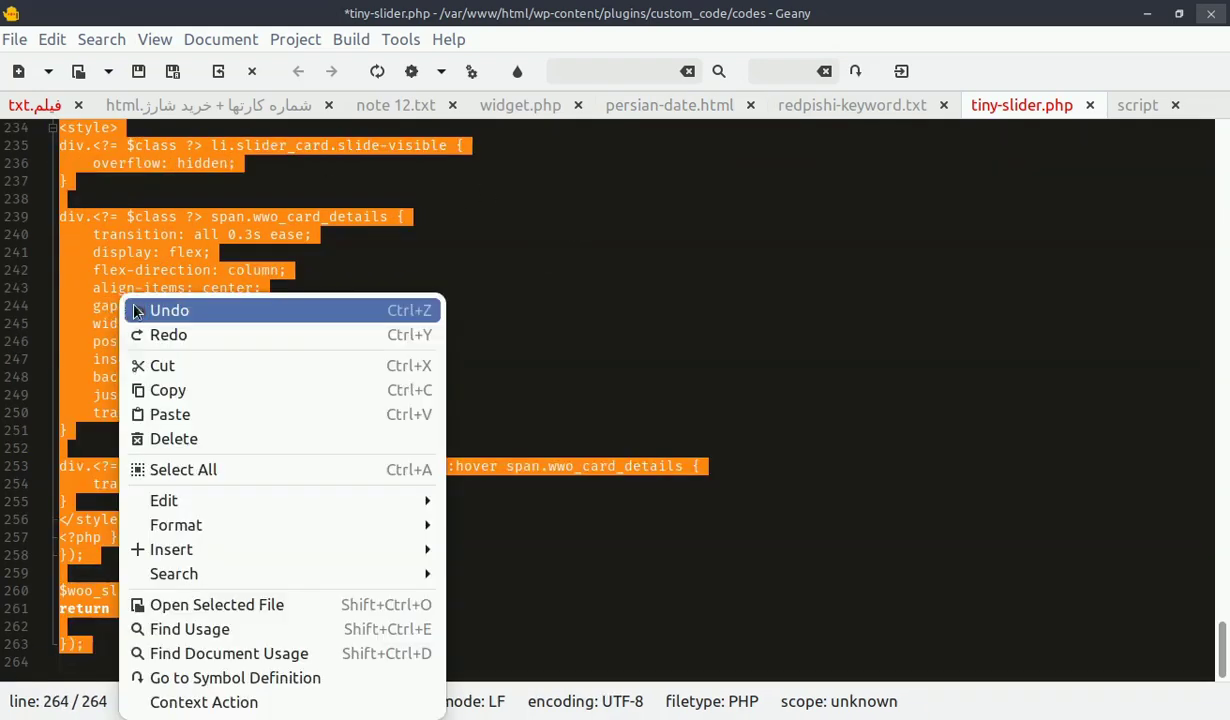
left_click(183, 393)
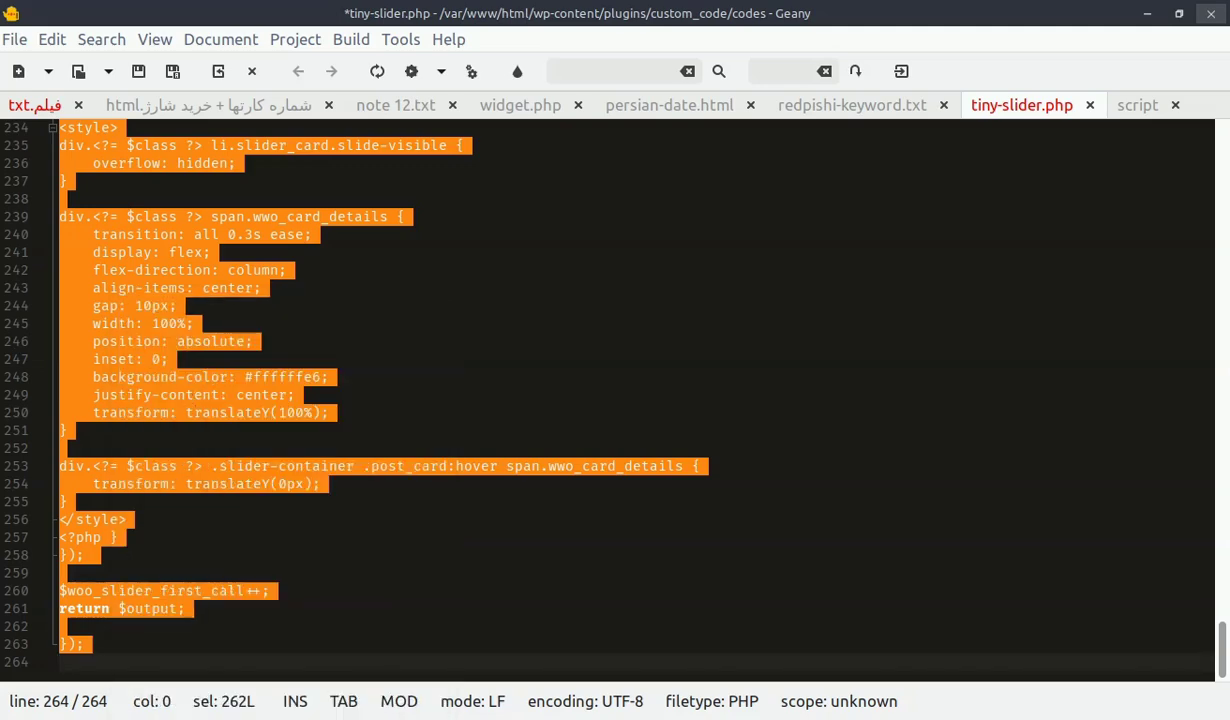
- Switch to the browser, replace the woo slider snippet's entire code with the copied code and save the changes
key("alt+Tab")
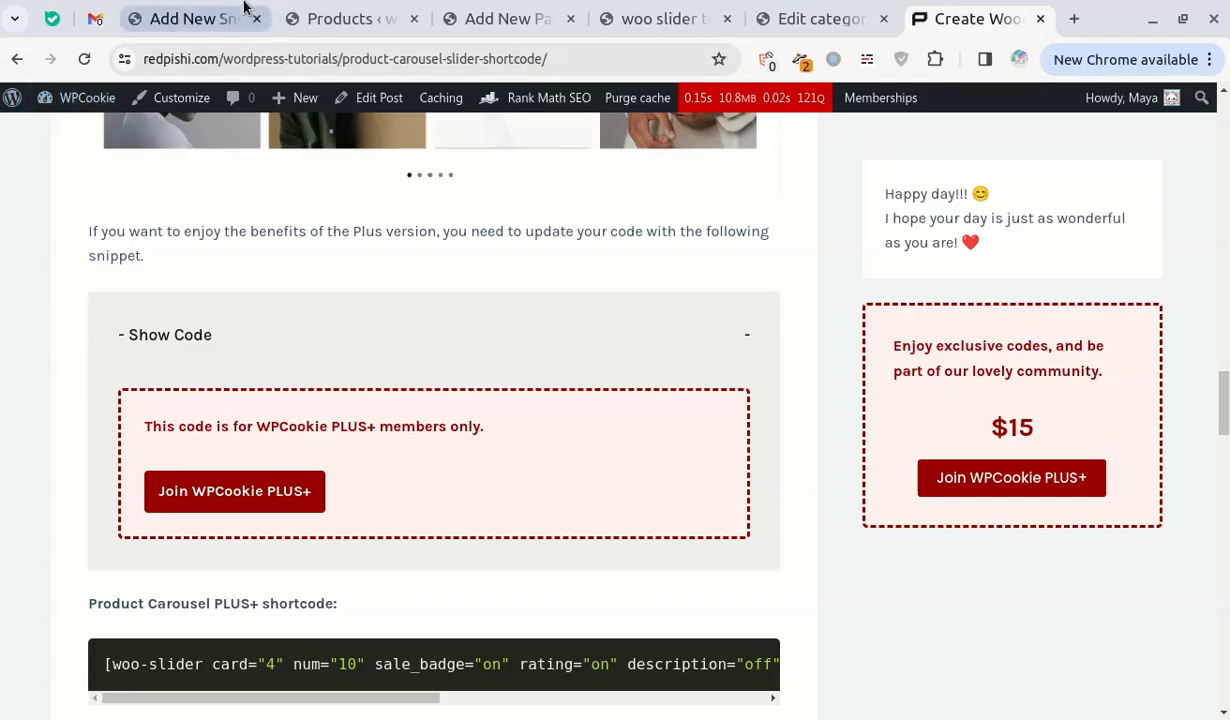
left_click(243, 8)
left_click(487, 420)
key("ctrl+a")
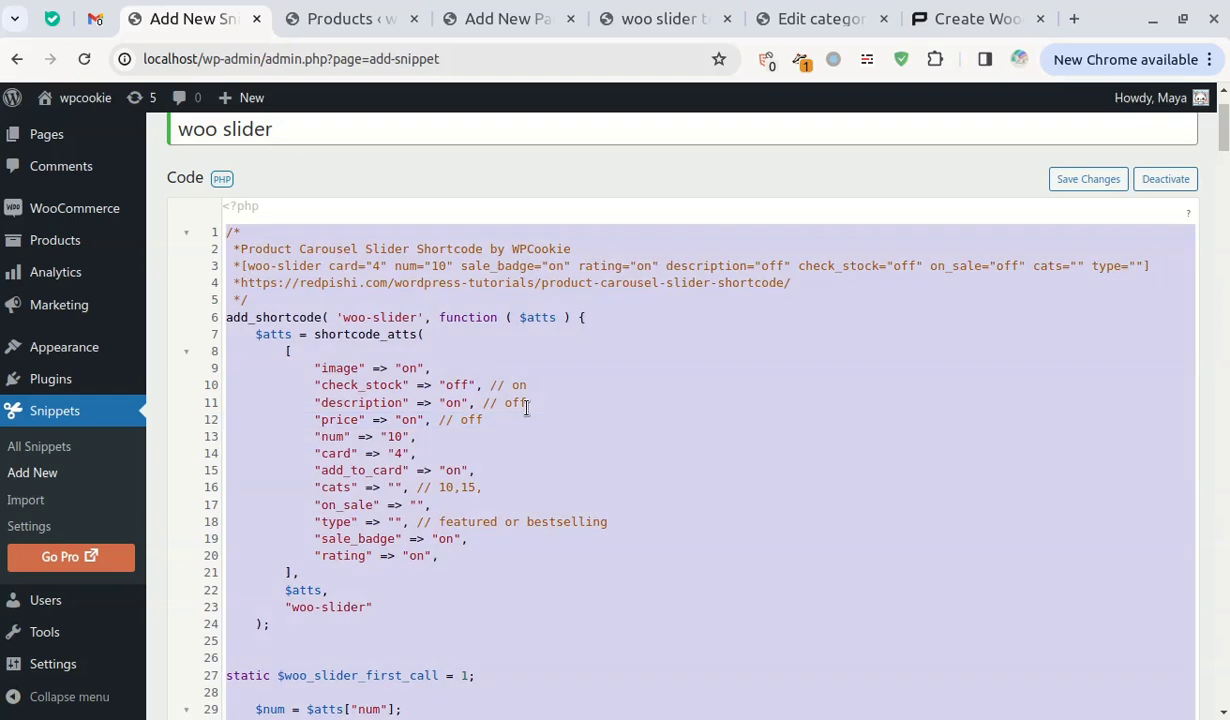
key("BackSpace")
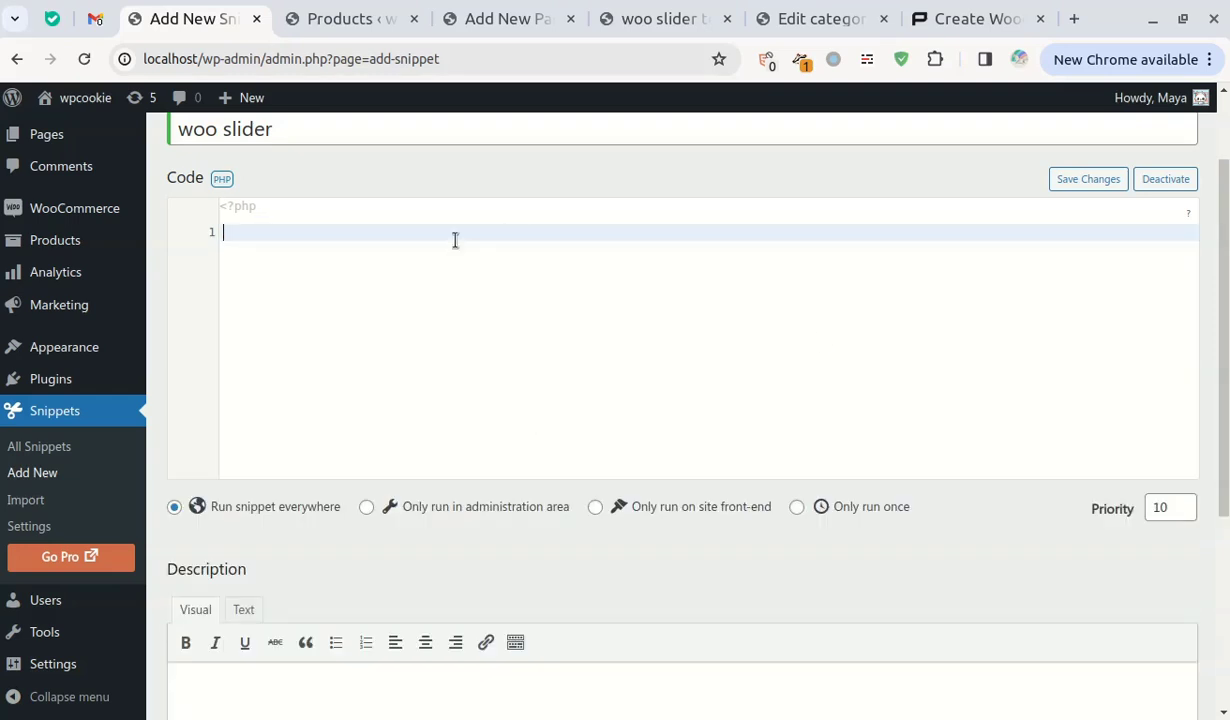
right_click(456, 238)
left_click(511, 396)
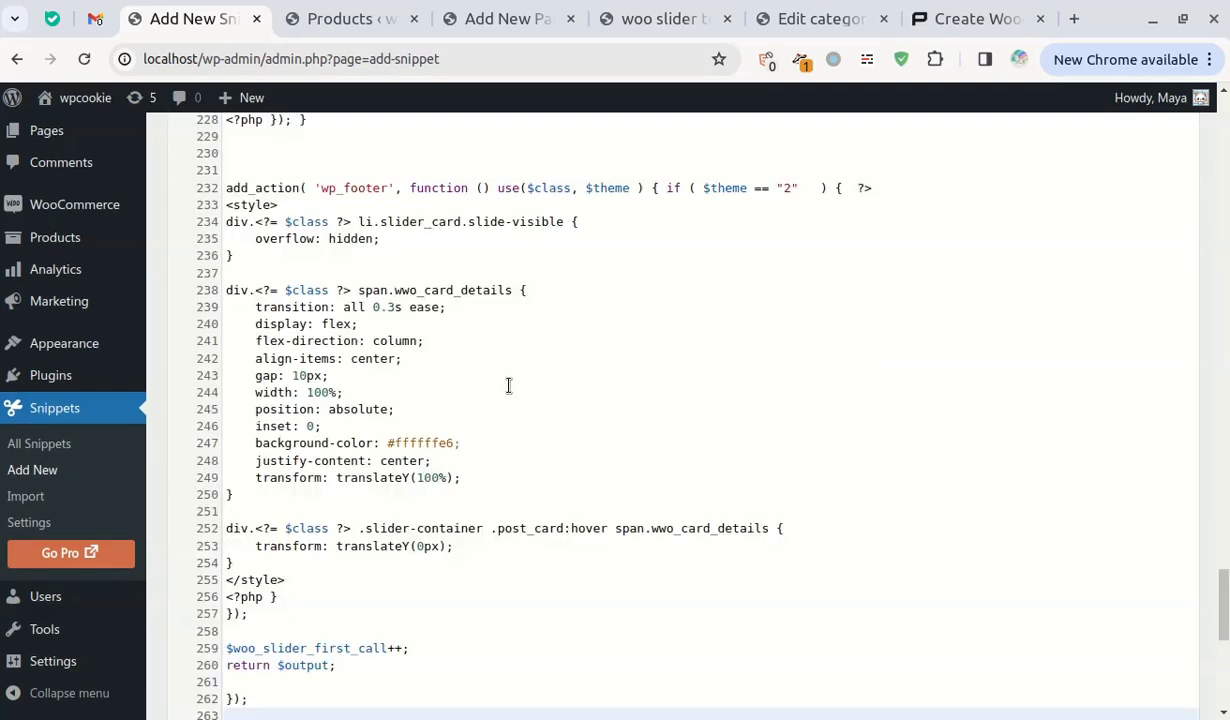
scroll(1225, 599, "down", 5)
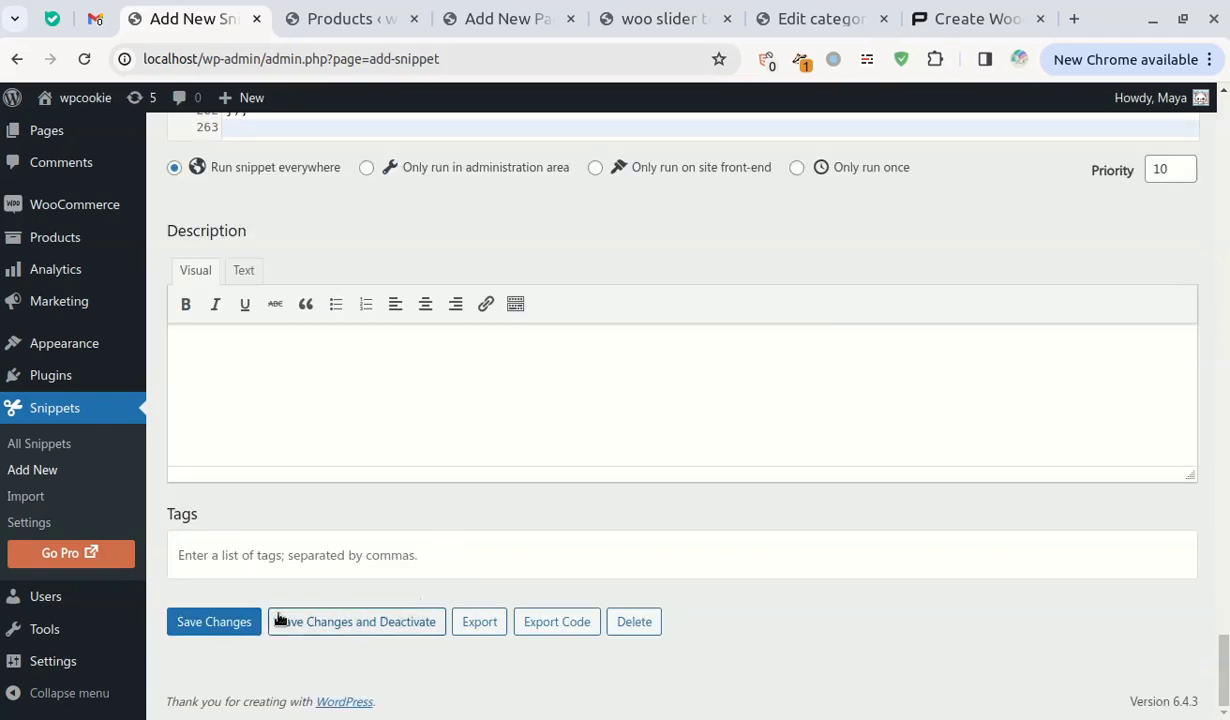
left_click(249, 622)
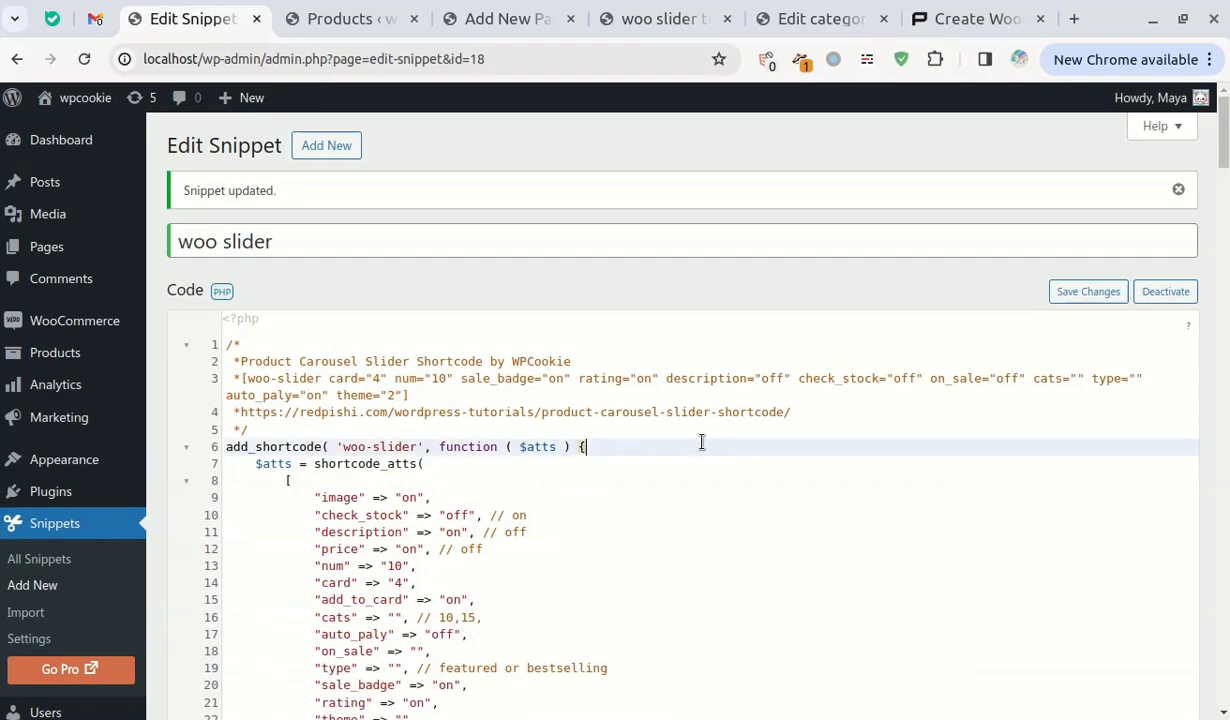
- Copy the full woo-slider shortcode, including auto_paly="on" and theme="2", from the snippet's header comment
left_click_drag(410, 395, 250, 378)
right_click(241, 378)
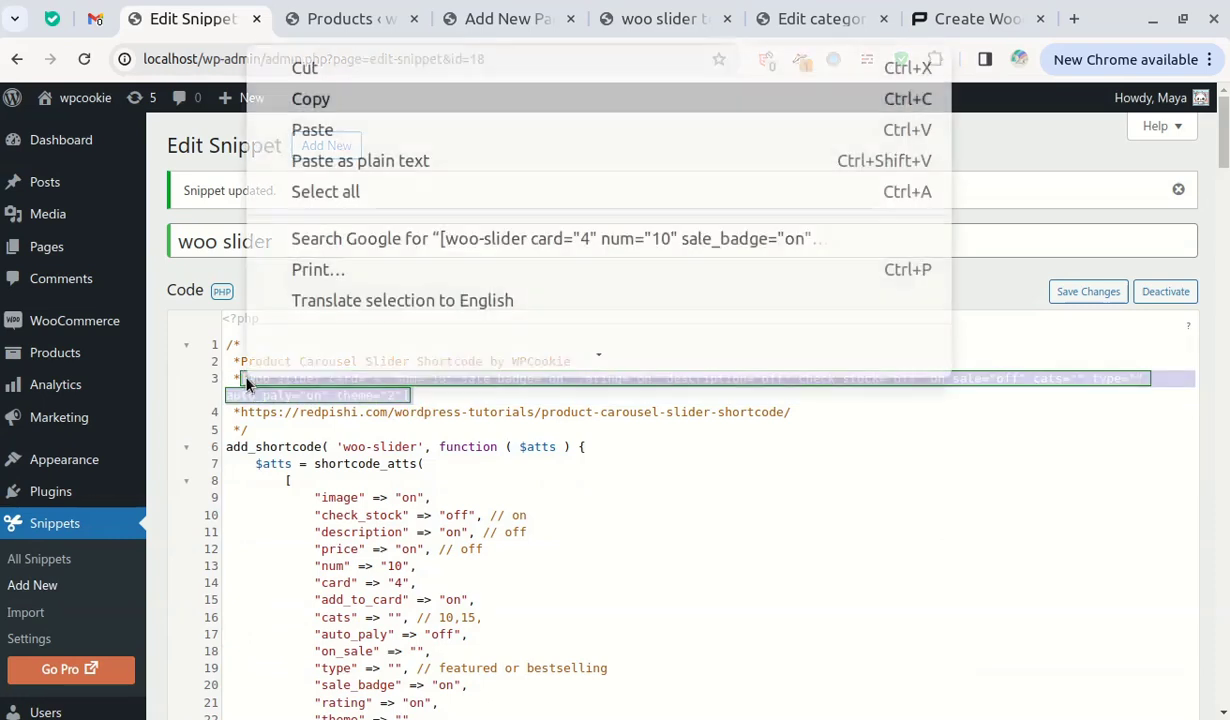
left_click(286, 99)
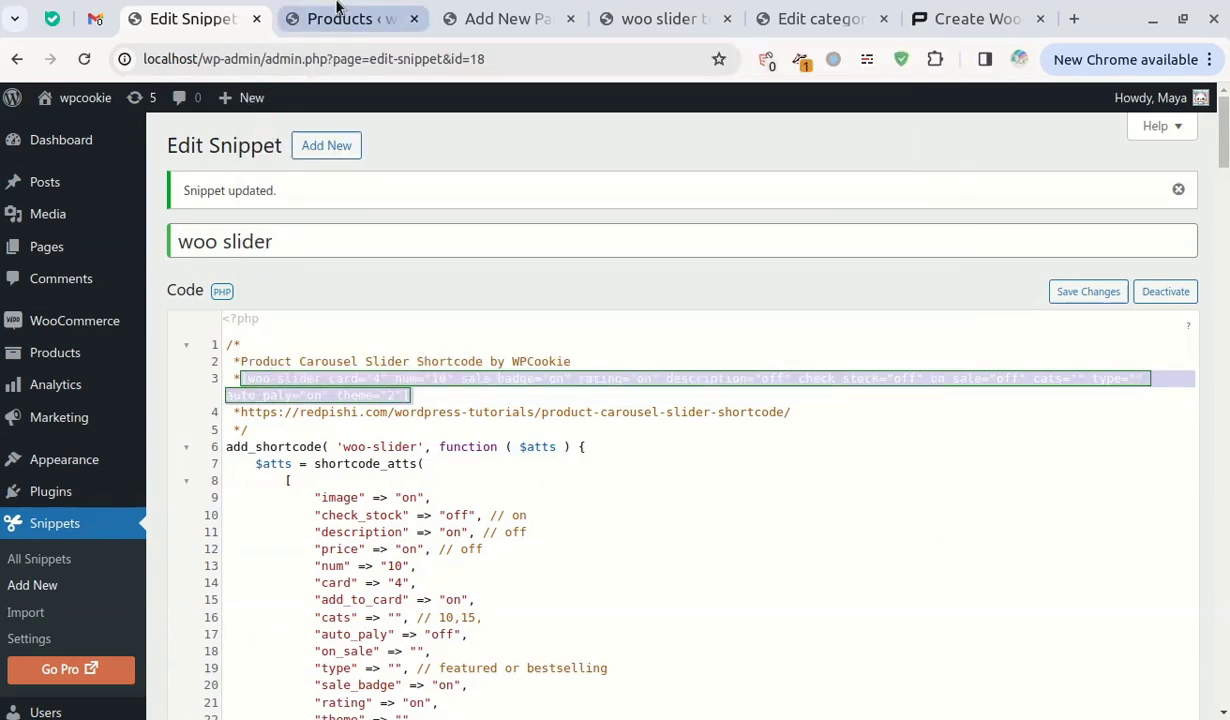
- In the page editor, add a second Shortcode block below the existing one and paste the copied woo-slider shortcode into it
left_click(338, 10)
left_click(512, 12)
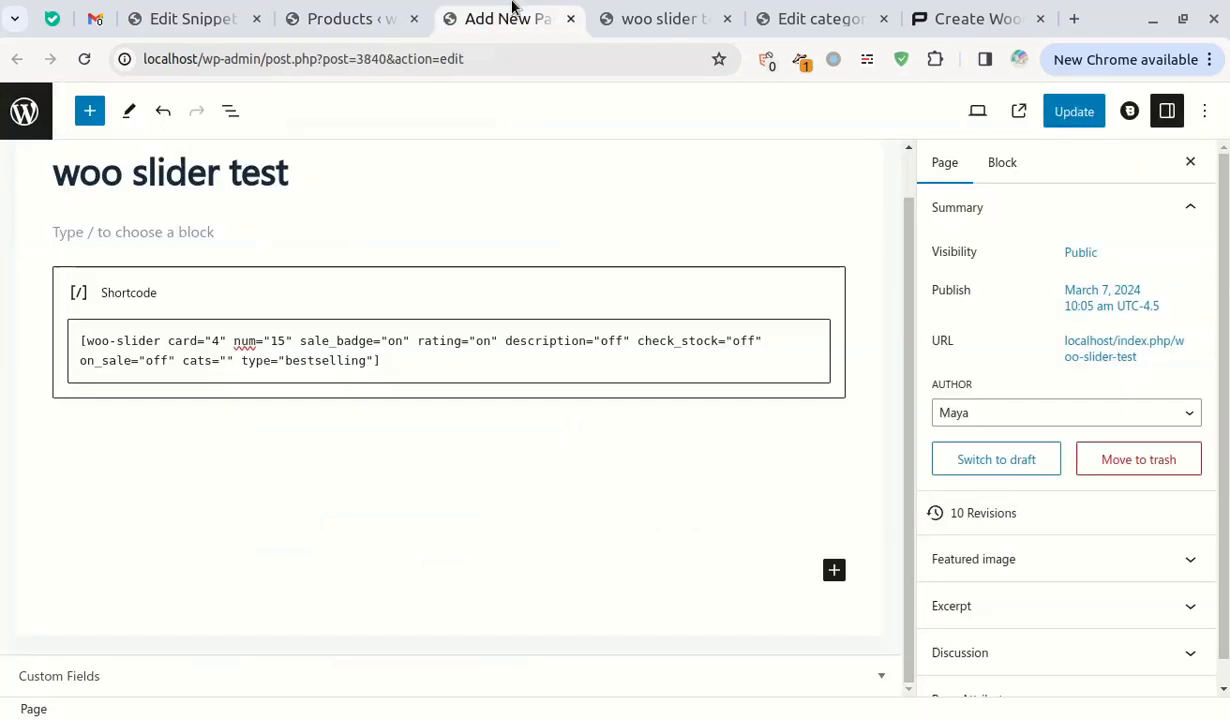
left_click(833, 570)
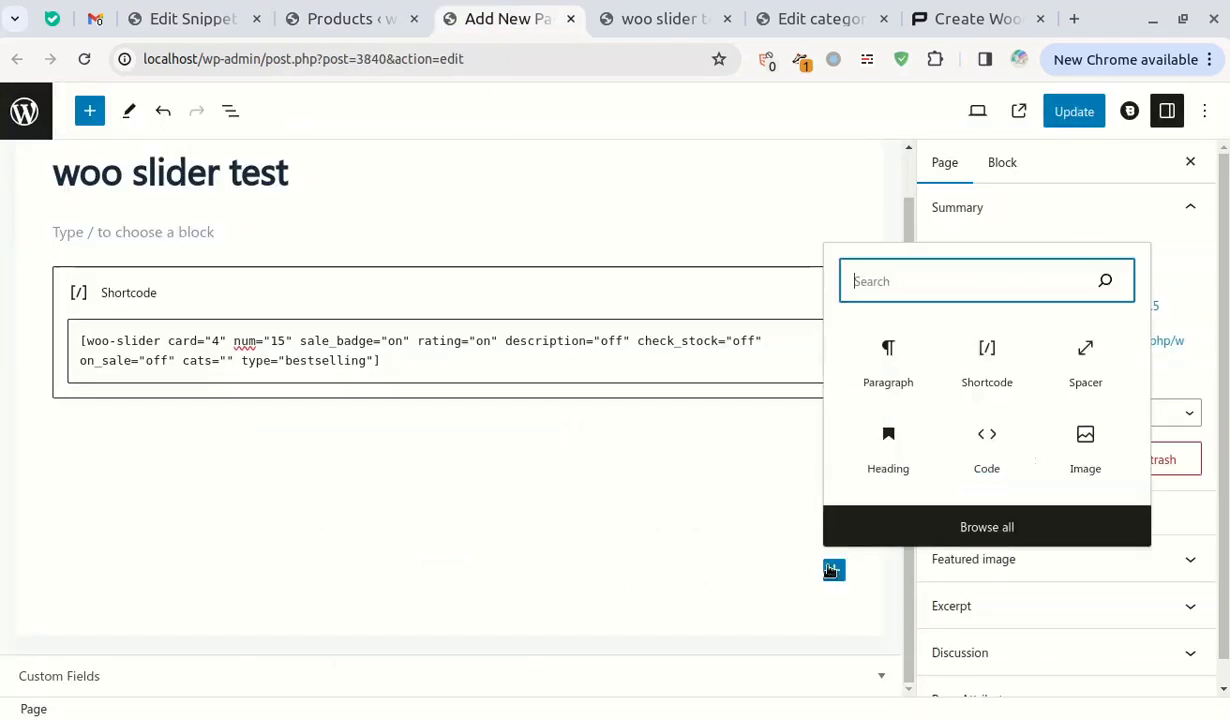
left_click(988, 362)
right_click(112, 625)
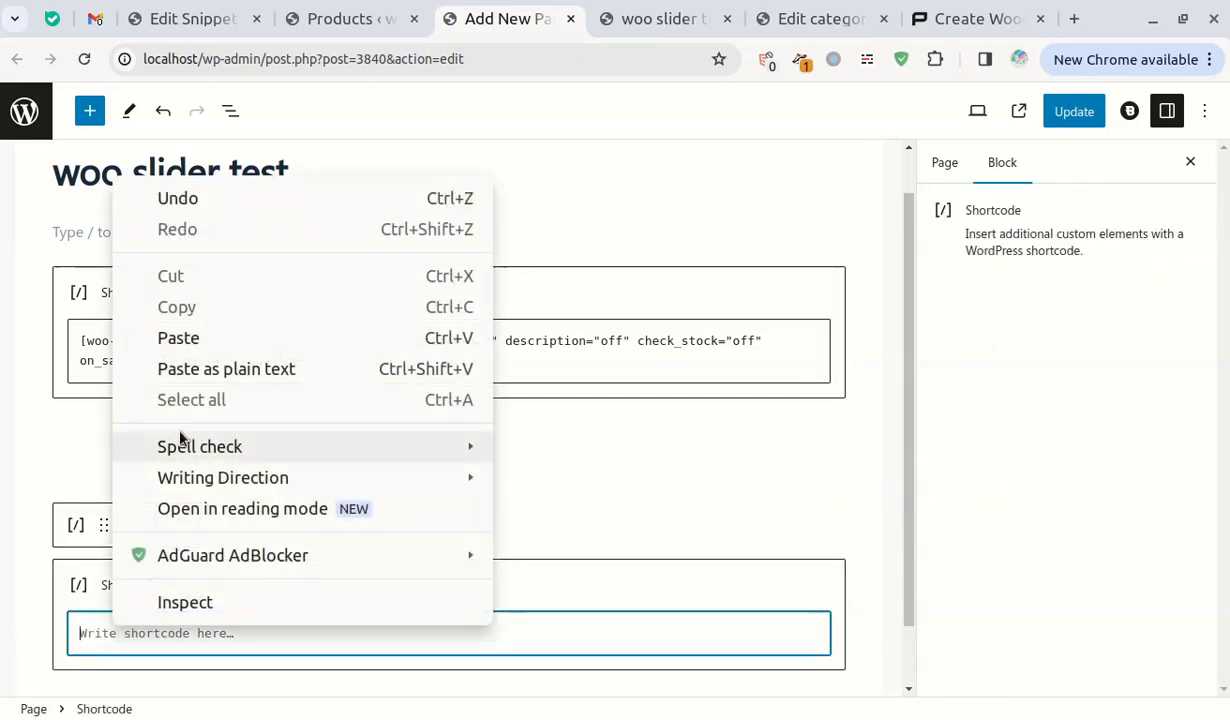
left_click(176, 336)
scroll(857, 535, "down", 2)
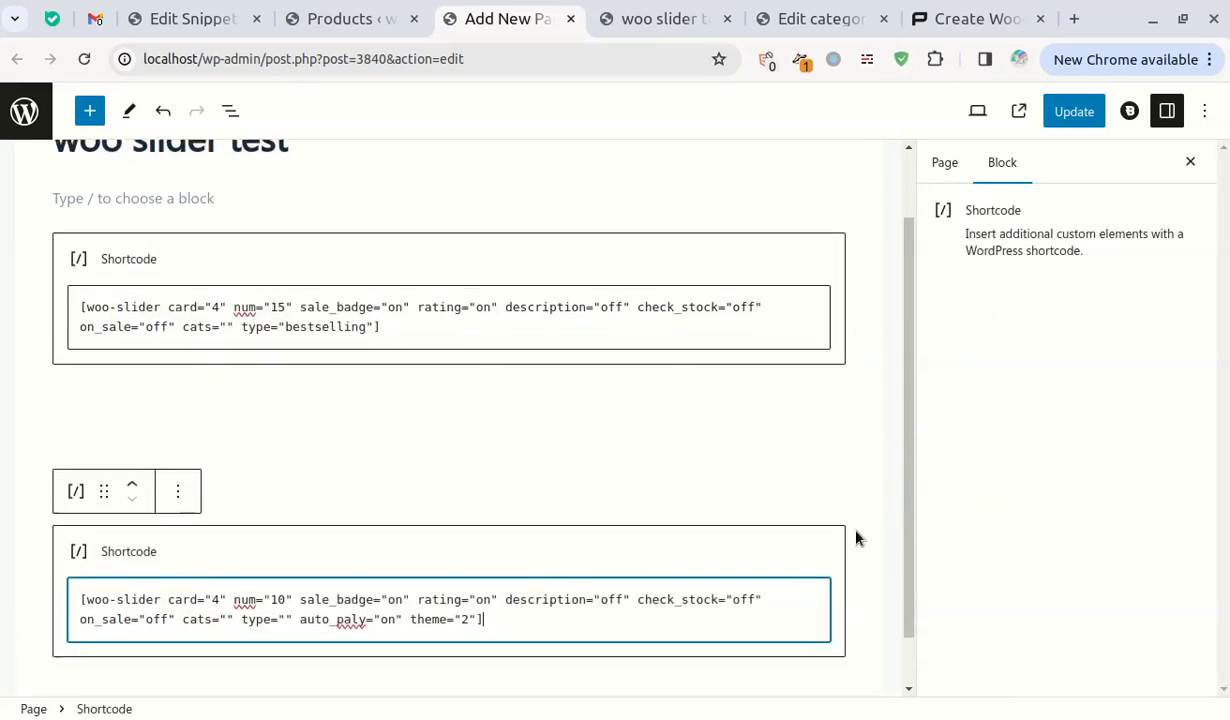
- Check the auto_paly option in the new shortcode and update the page
left_click_drag(298, 563, 365, 560)
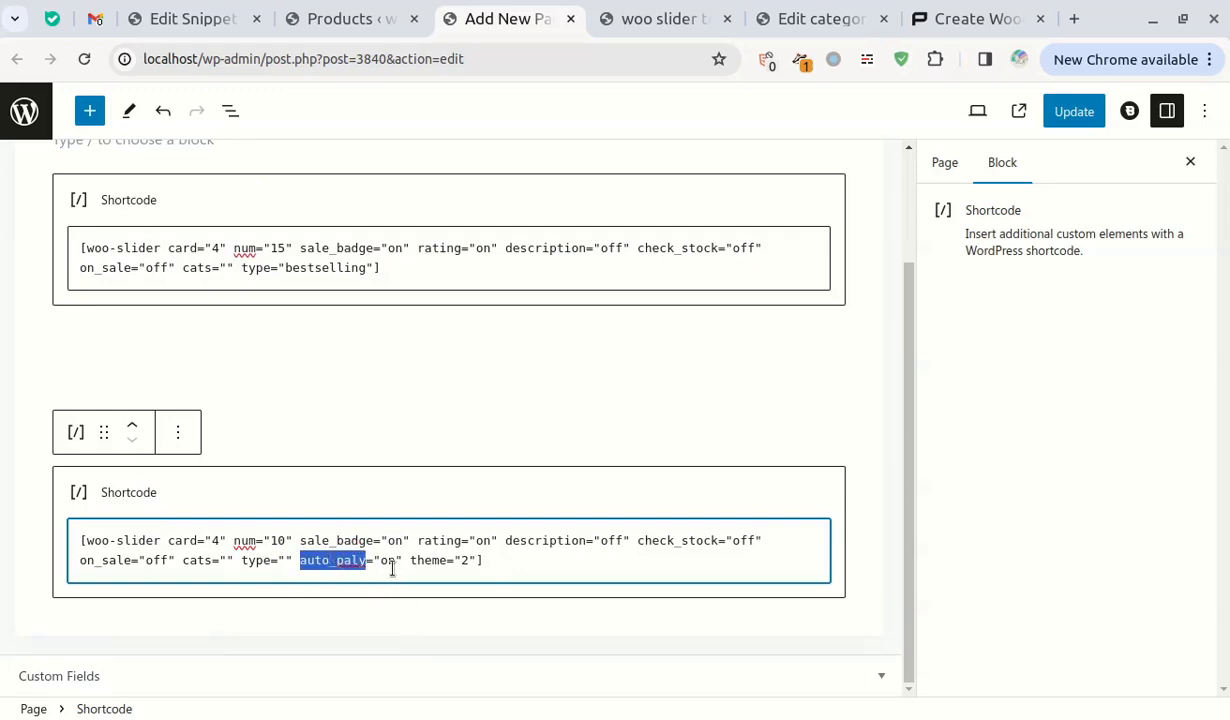
left_click(393, 568)
left_click(1074, 114)
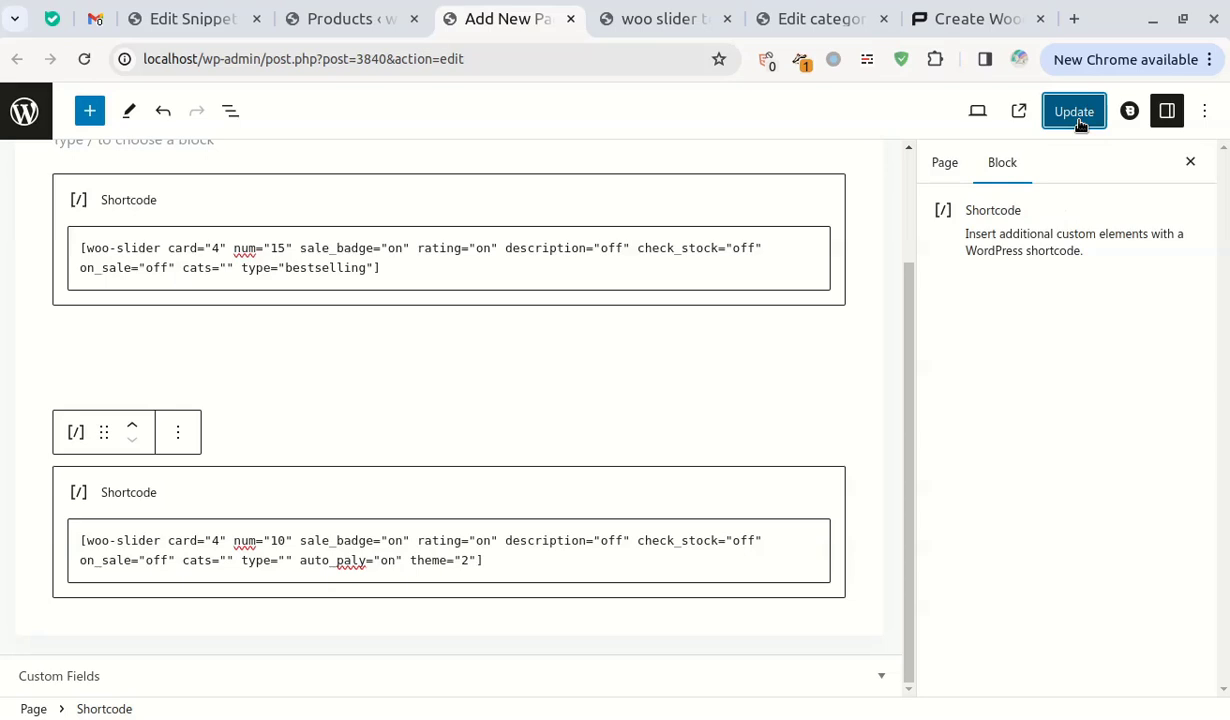
key("ctrl+s")
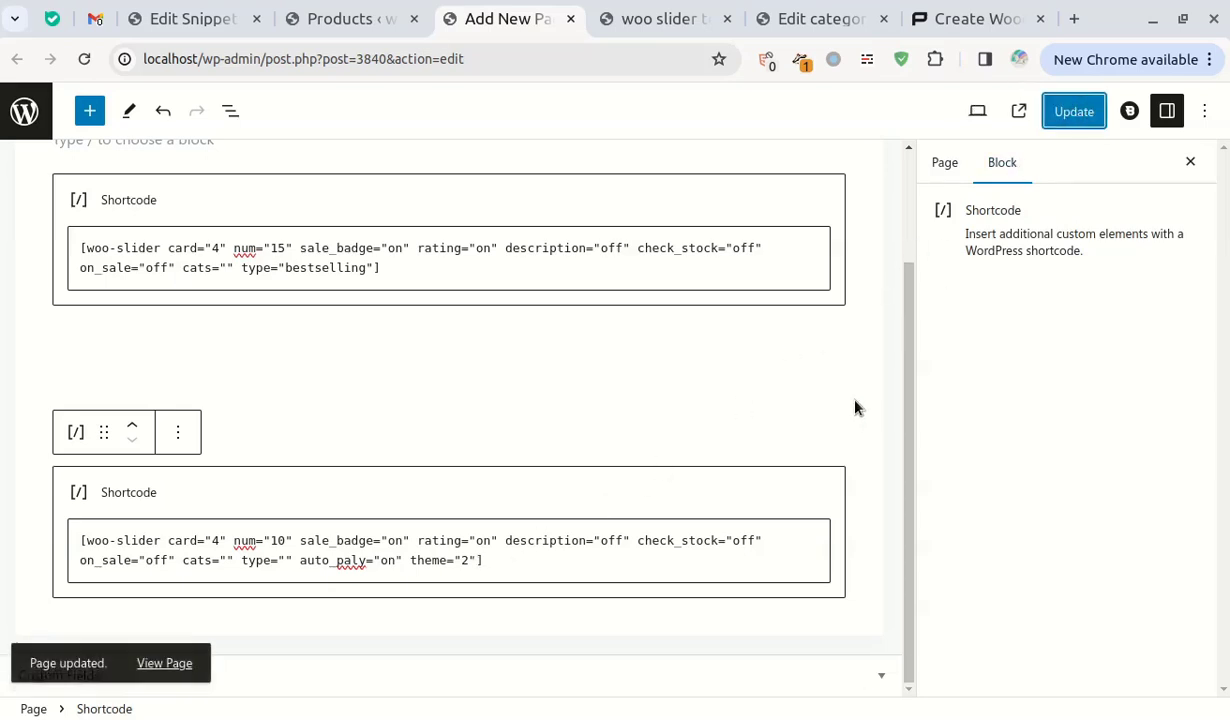
- Reload the published woo slider test page, inspect the second carousel's autoplay and product overlays, and advance it one slide
left_click(665, 15)
left_click(84, 62)
scroll(615, 400, "down", 4)
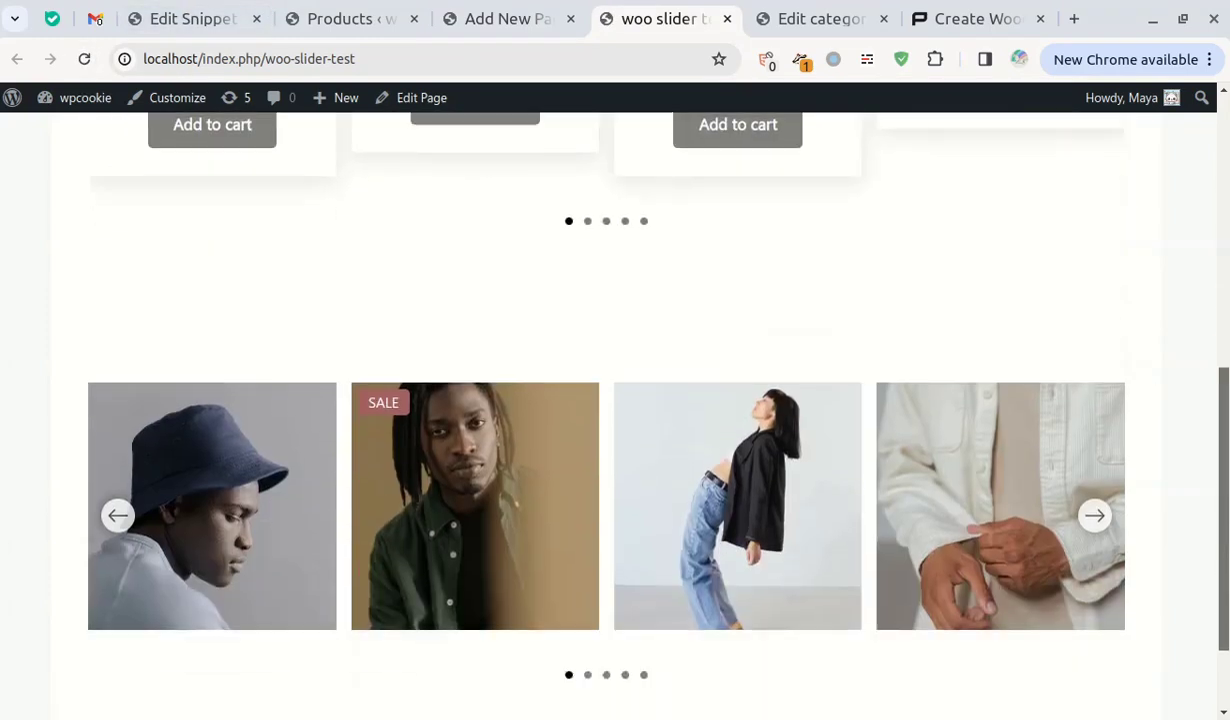
scroll(615, 400, "down", 2)
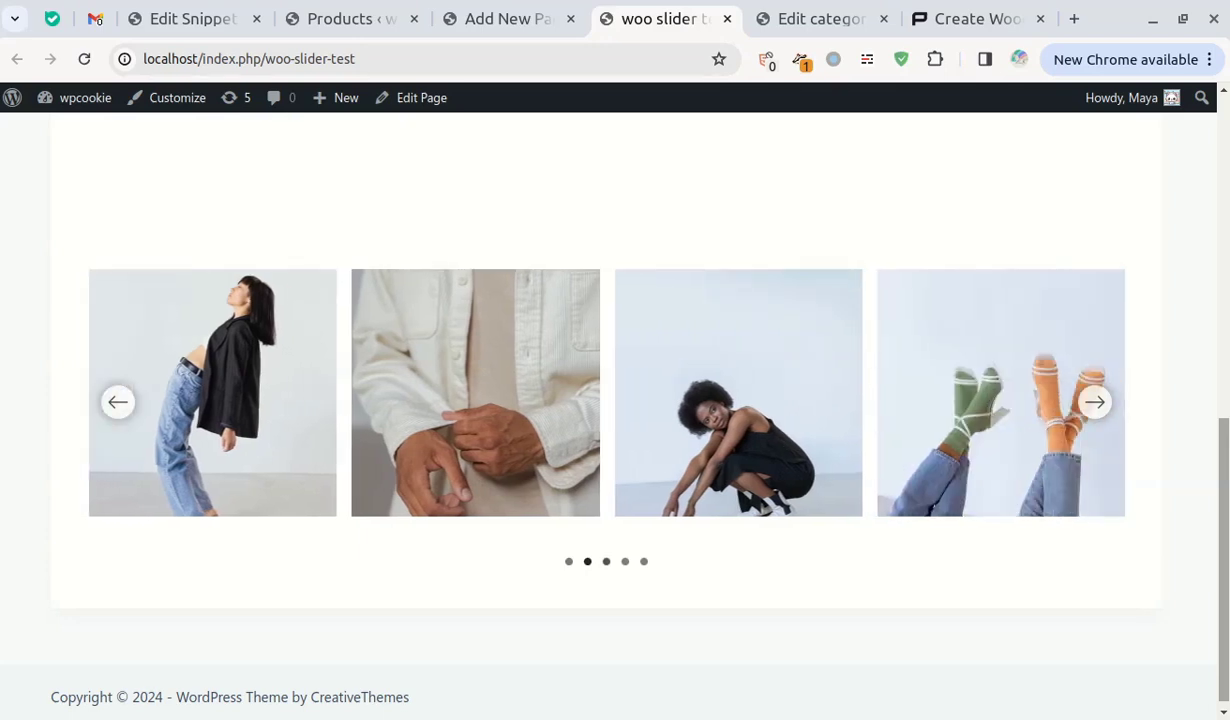
mouse_move(448, 472)
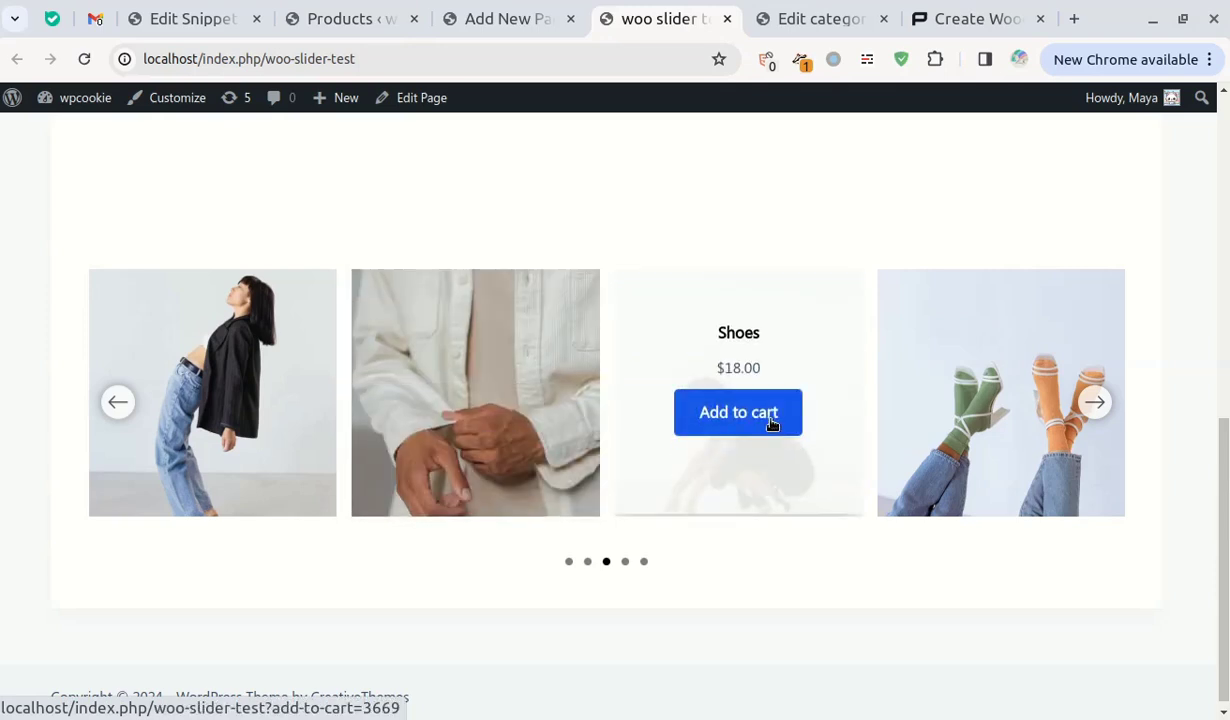
mouse_move(1008, 470)
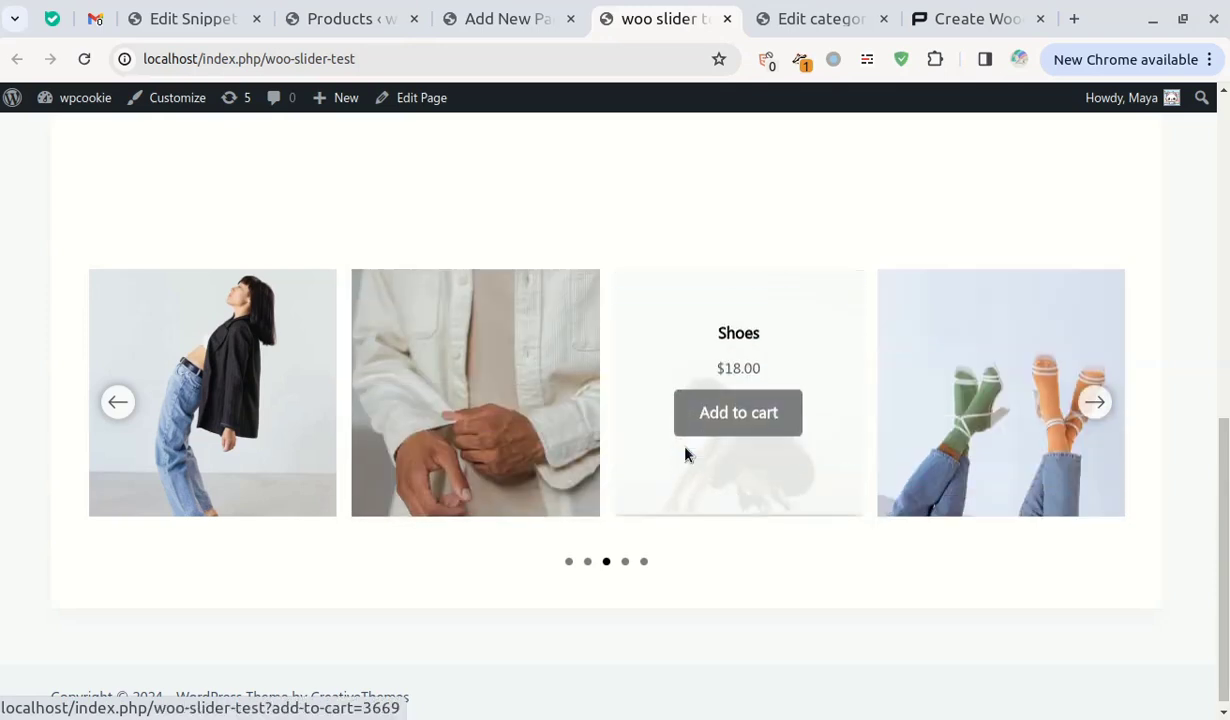
mouse_move(490, 400)
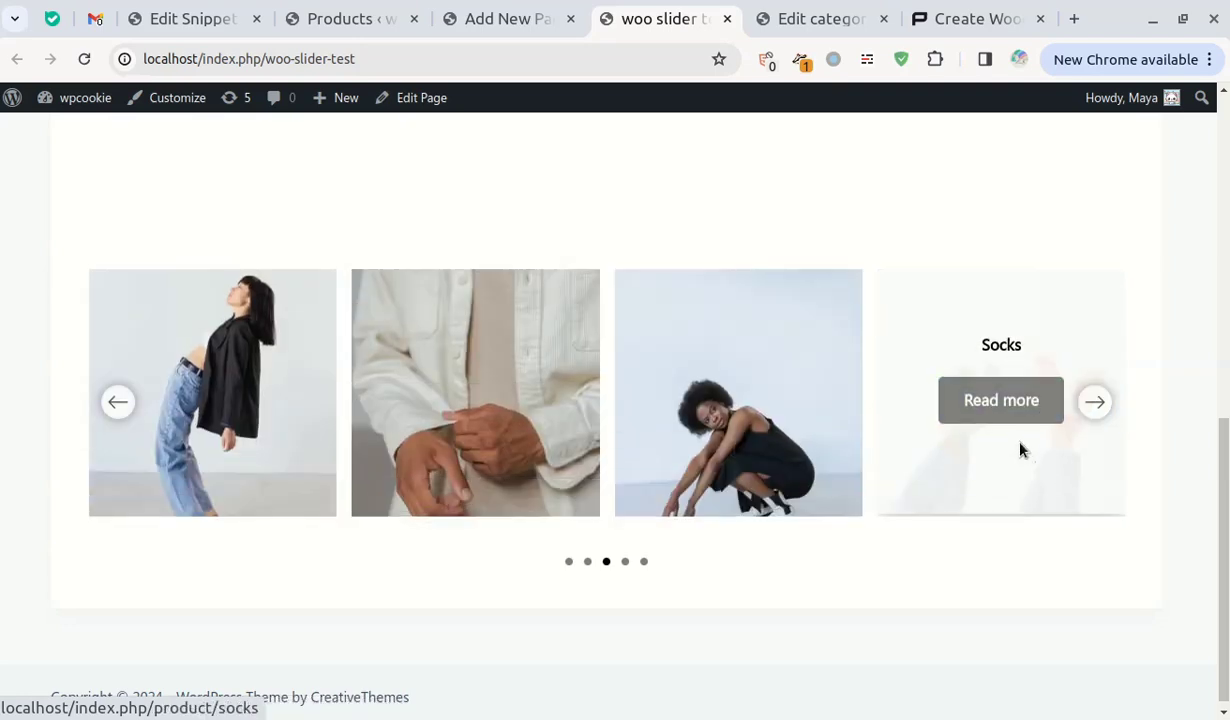
left_click(1095, 401)
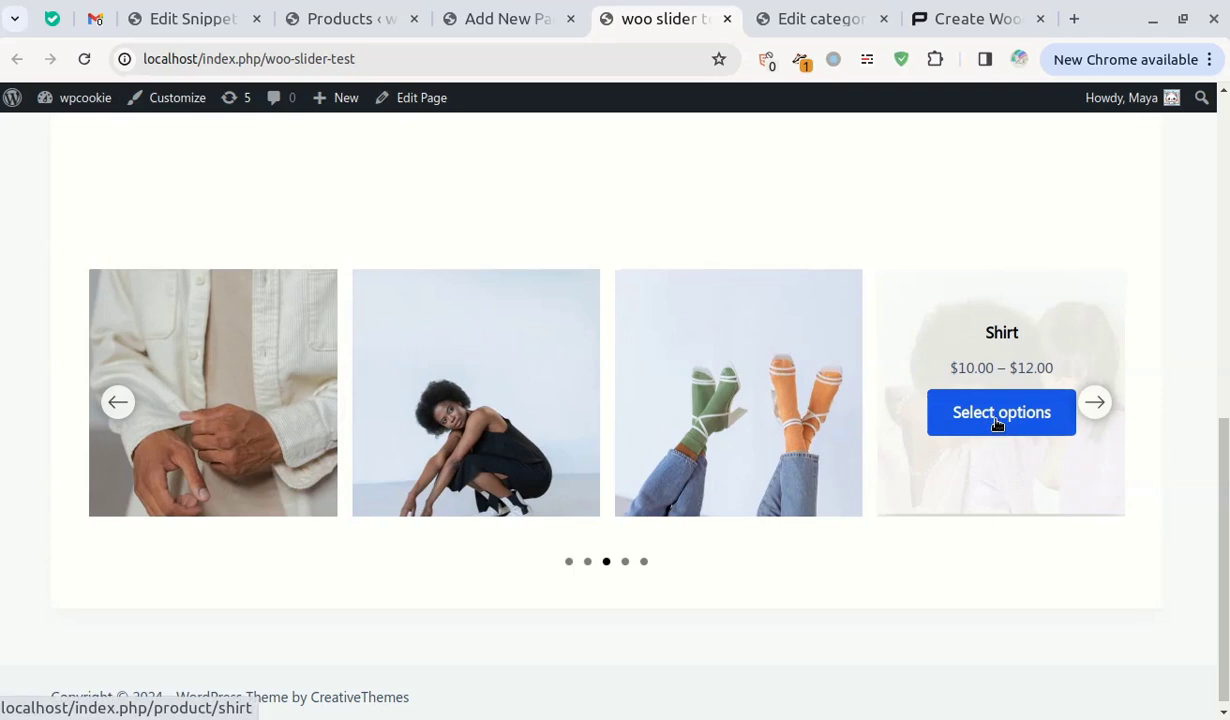
- Back in the page editor, set the theme value in the second woo-slider shortcode to "1" and update the page
left_click(483, 10)
left_click(469, 558)
double_click(464, 560)
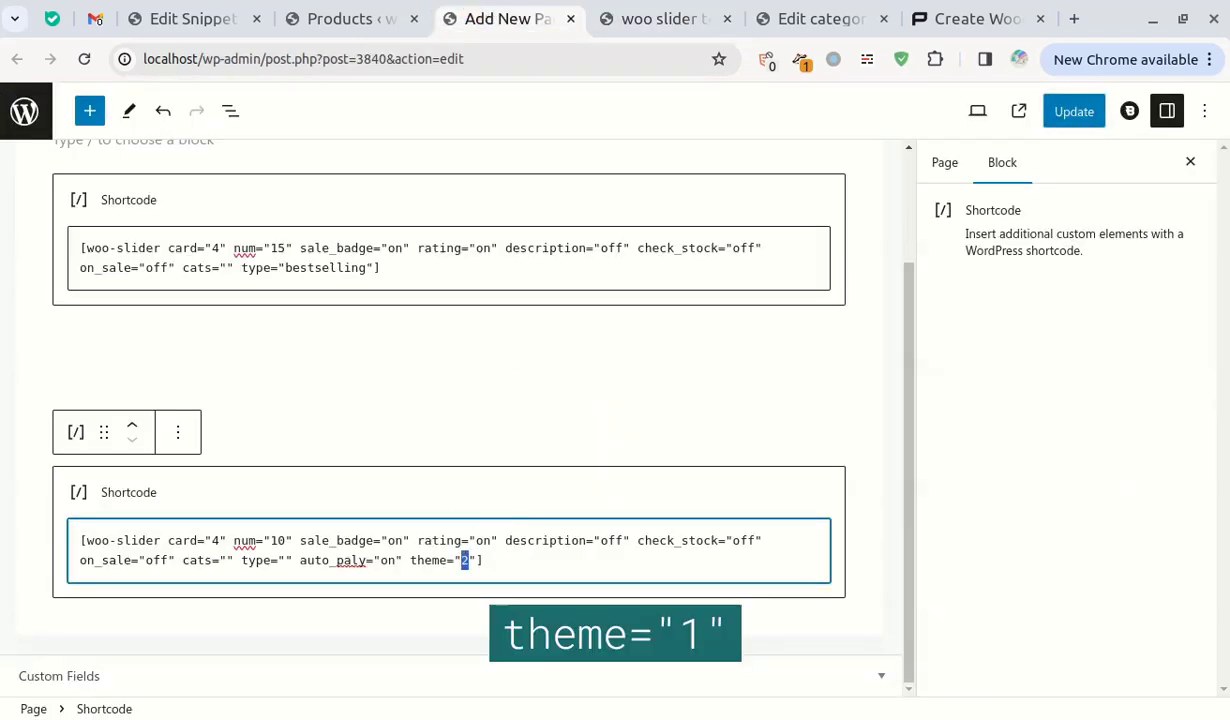
type("1")
left_click(1070, 115)
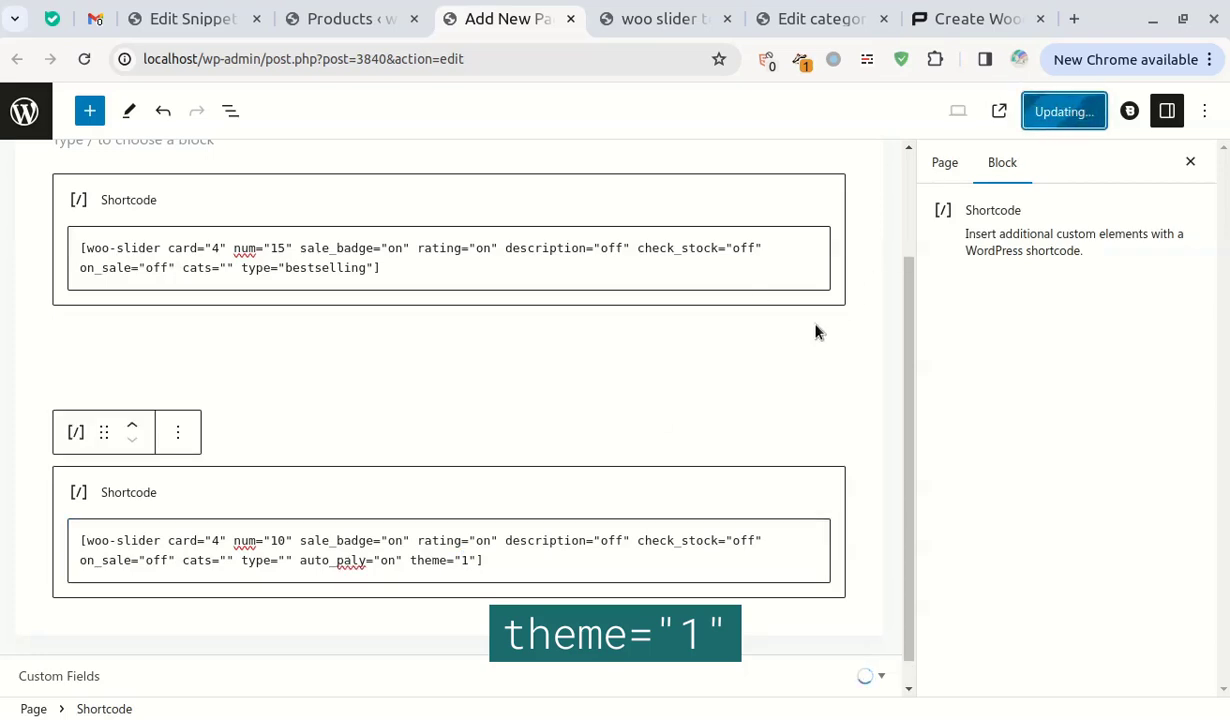
- Reload the published woo slider test page and view the second carousel with theme 1
left_click(655, 15)
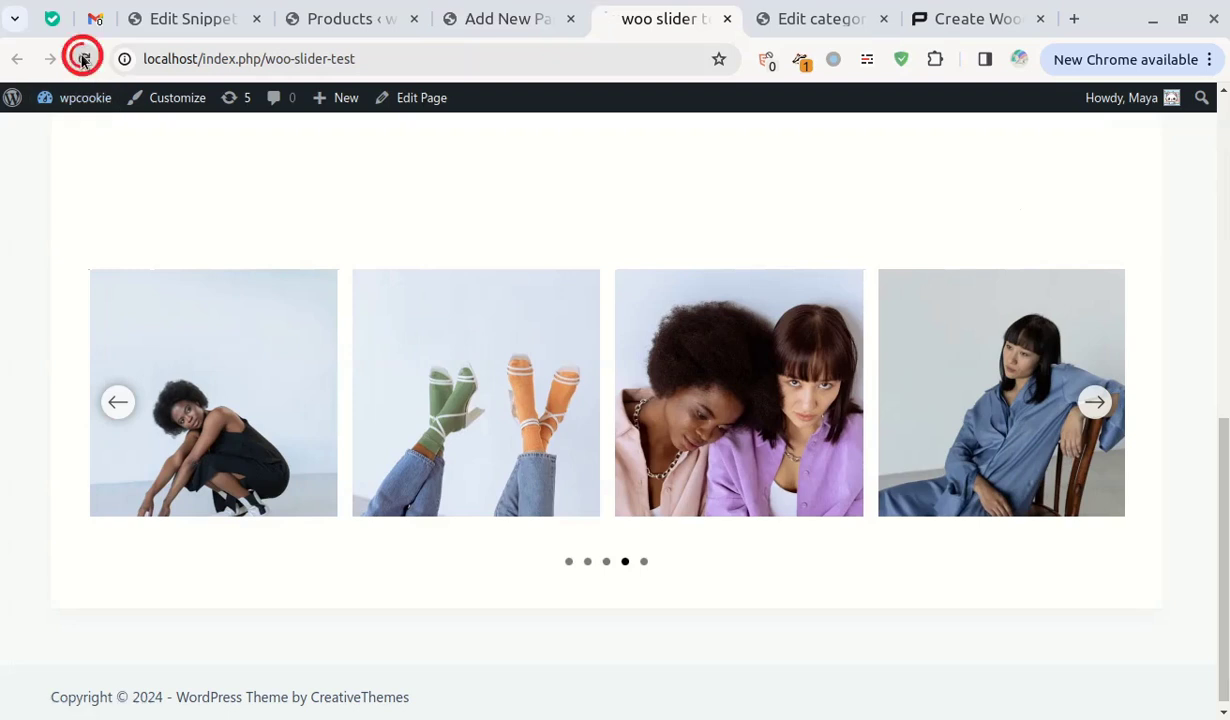
left_click(84, 59)
scroll(615, 400, "up", 1)
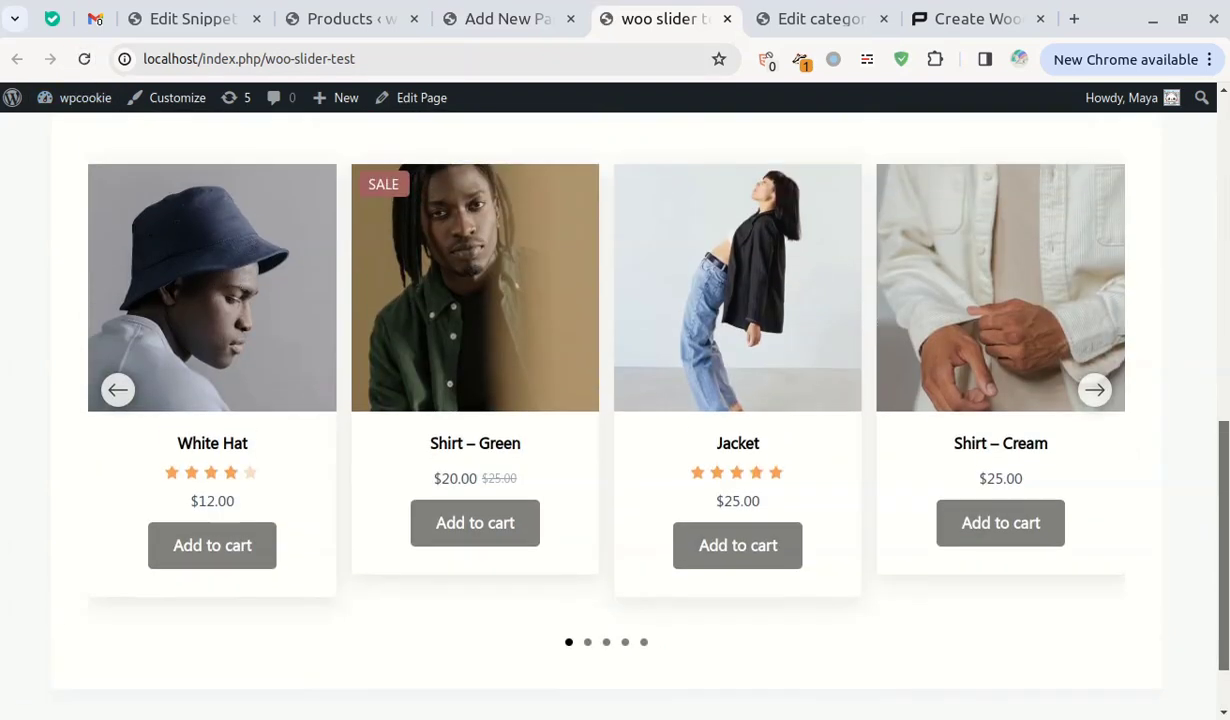